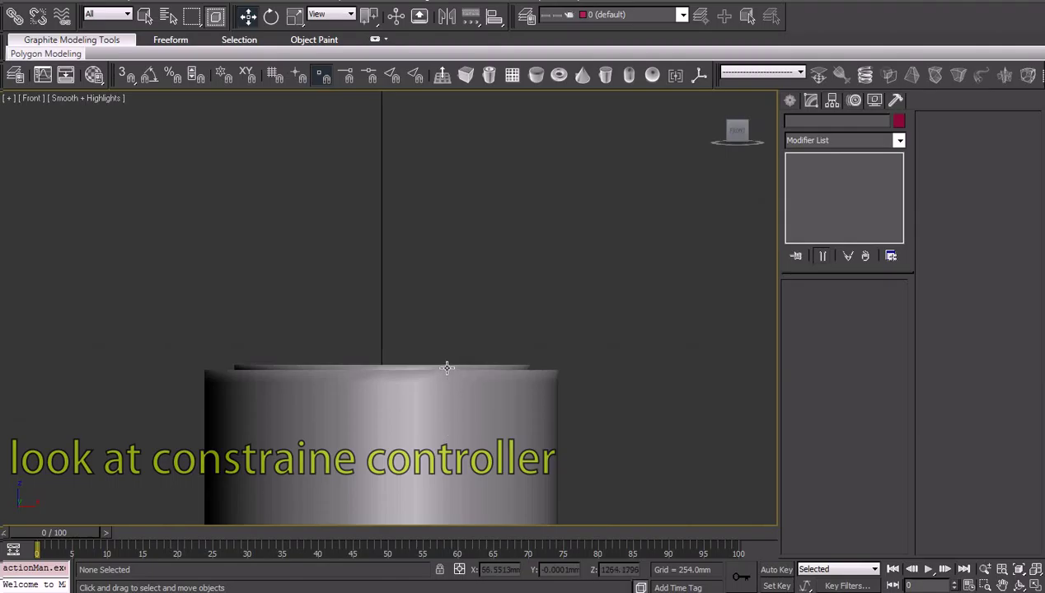
Assign a LookAt Constraint controller to Cylinder002's Rotation track in the Motion panel
{"action": "scroll", "coordinate": [450, 362], "scroll_direction": "down", "scroll_amount": 5}
{"action": "scroll", "coordinate": [450, 361], "scroll_direction": "down", "scroll_amount": 2}
{"action": "middle_click_drag", "start_coordinate": [450, 362], "coordinate": [418, 292]}
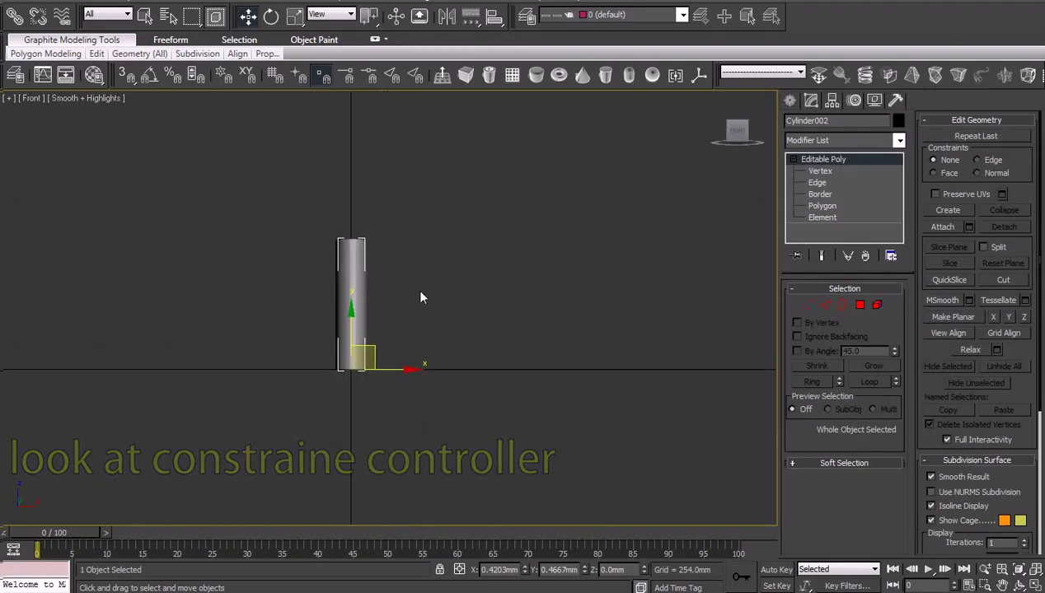
{"action": "scroll", "coordinate": [490, 355], "scroll_direction": "up", "scroll_amount": 3}
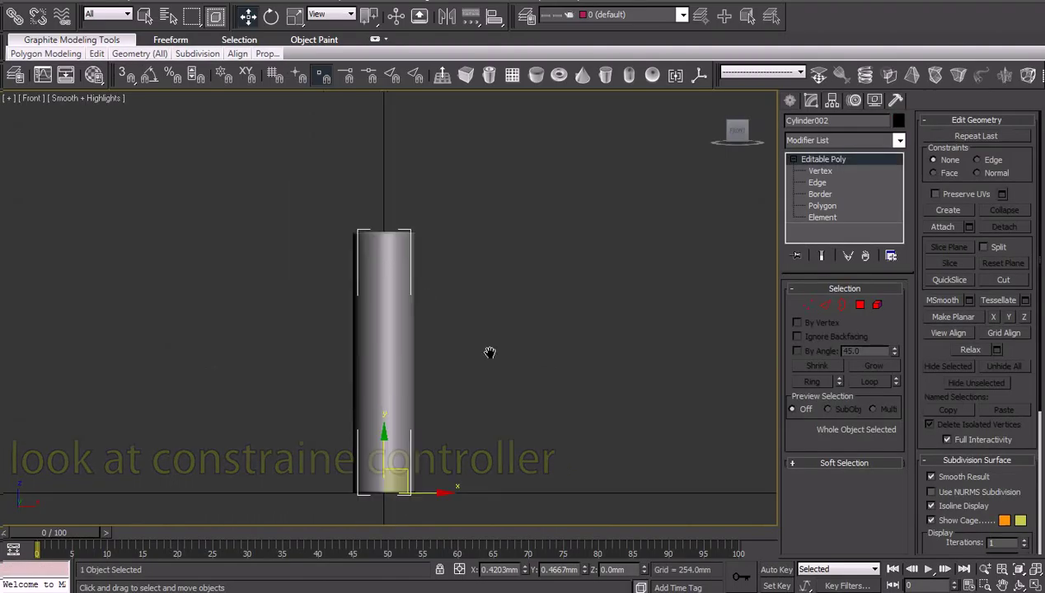
{"action": "left_click", "coordinate": [832, 102]}
{"action": "left_click", "coordinate": [854, 101]}
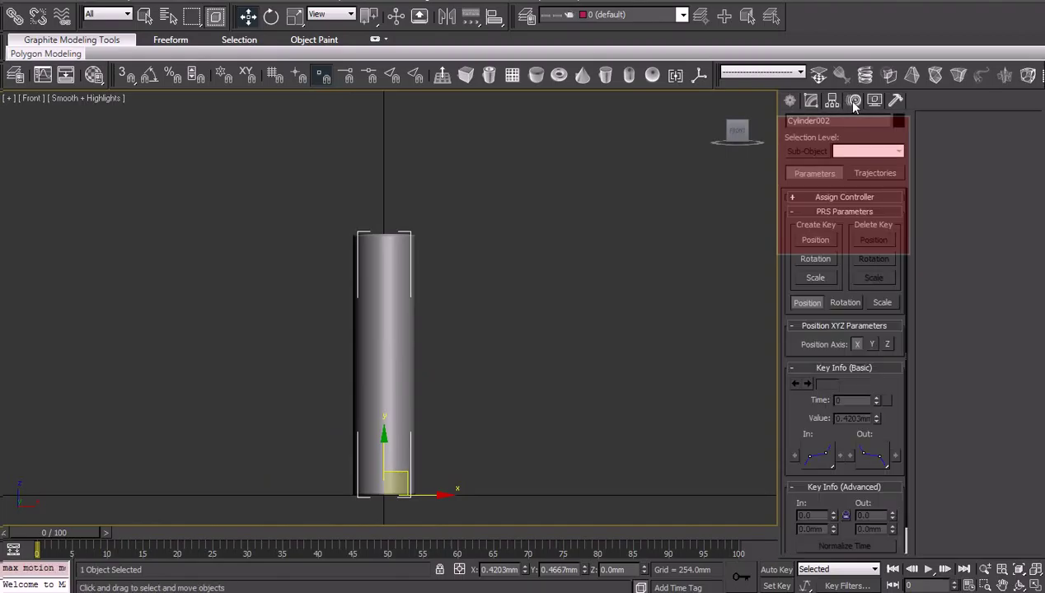
{"action": "left_click", "coordinate": [844, 198]}
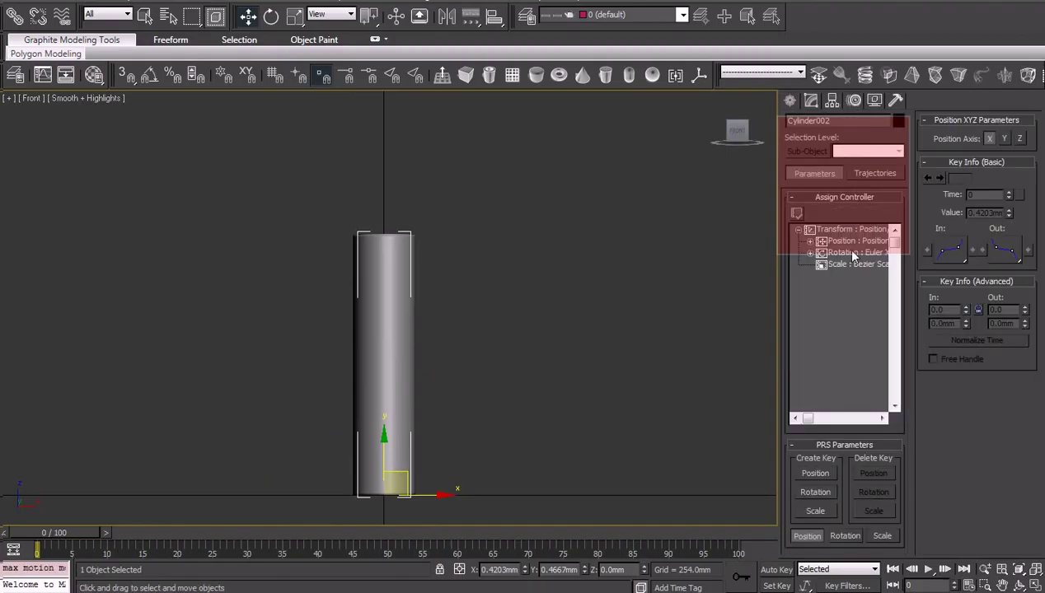
{"action": "left_click", "coordinate": [797, 213]}
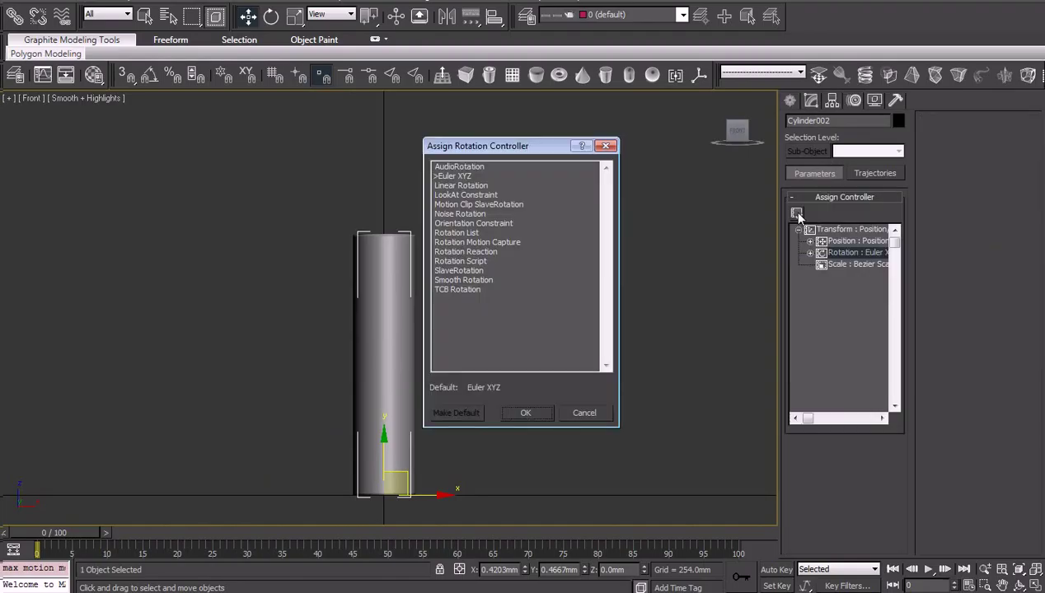
{"action": "left_click", "coordinate": [445, 195]}
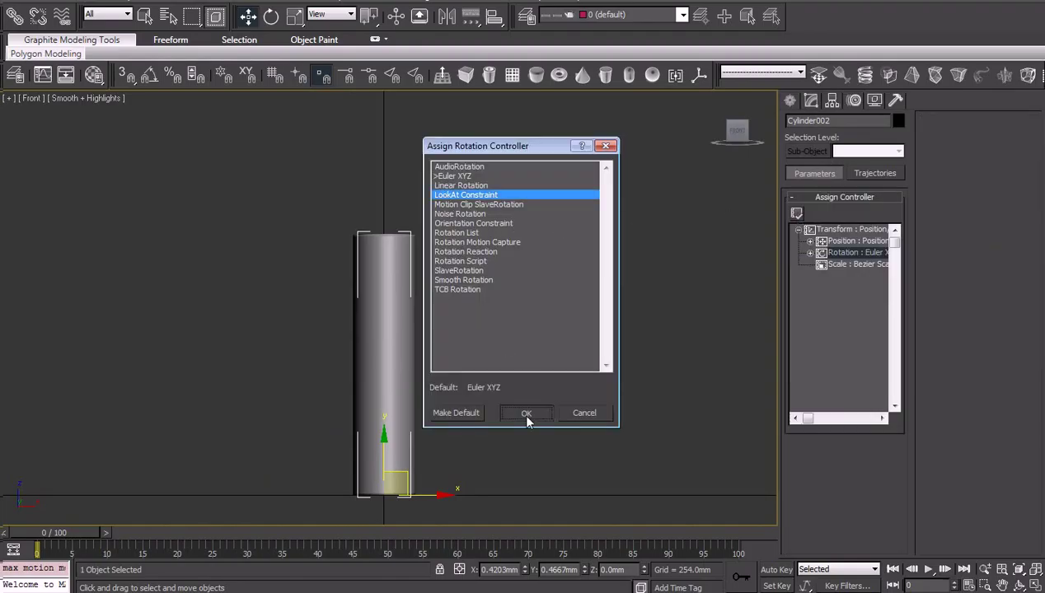
{"action": "left_click", "coordinate": [526, 414]}
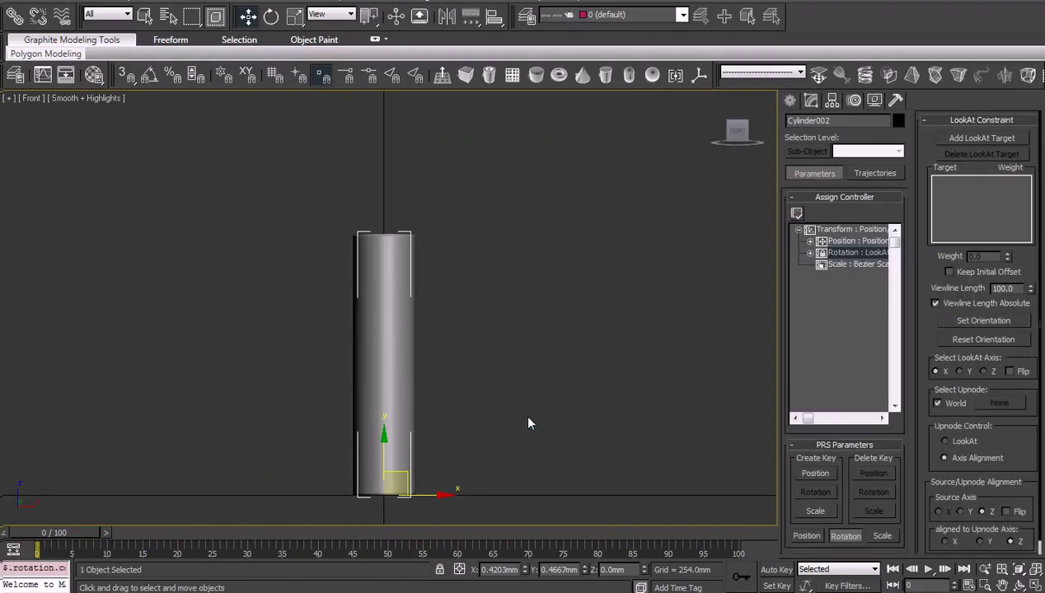
{"action": "left_click", "coordinate": [502, 334]}
{"action": "scroll", "coordinate": [523, 366], "scroll_direction": "up", "scroll_amount": 10}
{"action": "scroll", "coordinate": [544, 365], "scroll_direction": "up", "scroll_amount": 2}
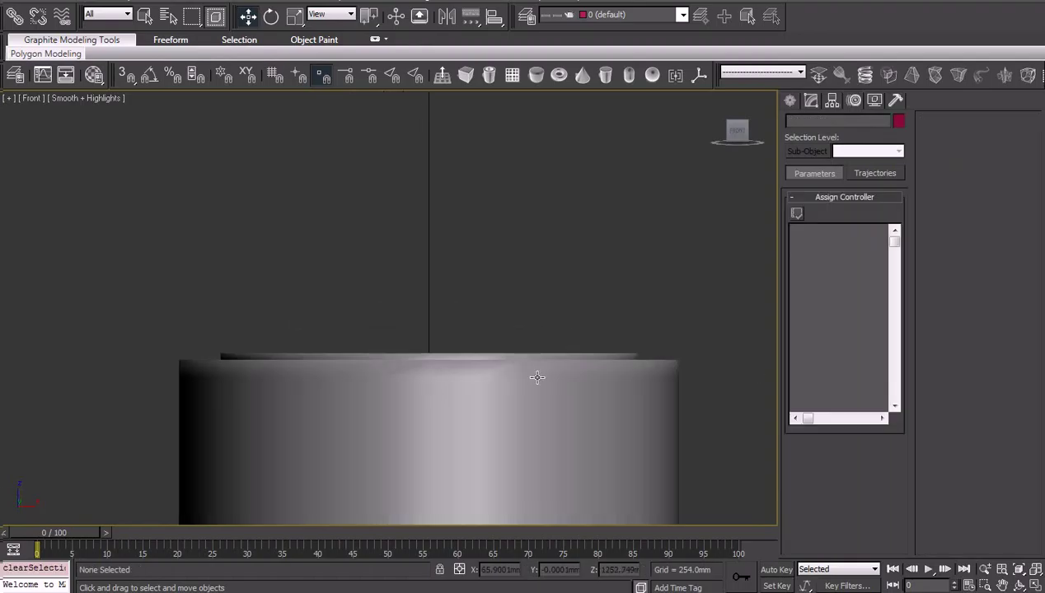
Create a Standard Point helper, Point001, in the Front view
{"action": "left_click", "coordinate": [875, 102]}
{"action": "left_click", "coordinate": [895, 100]}
{"action": "left_click", "coordinate": [787, 101]}
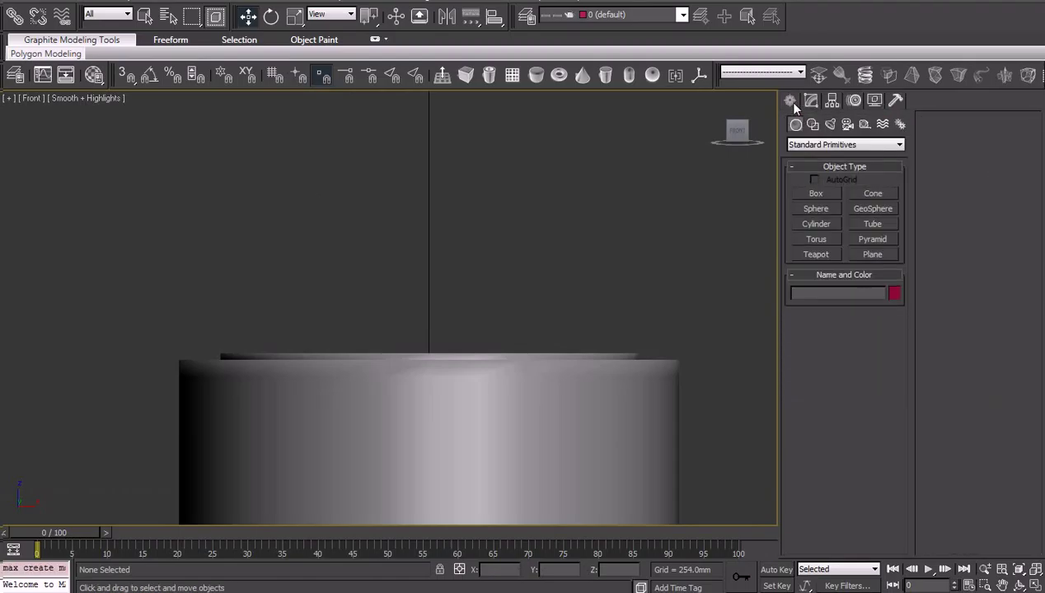
{"action": "left_click", "coordinate": [880, 129]}
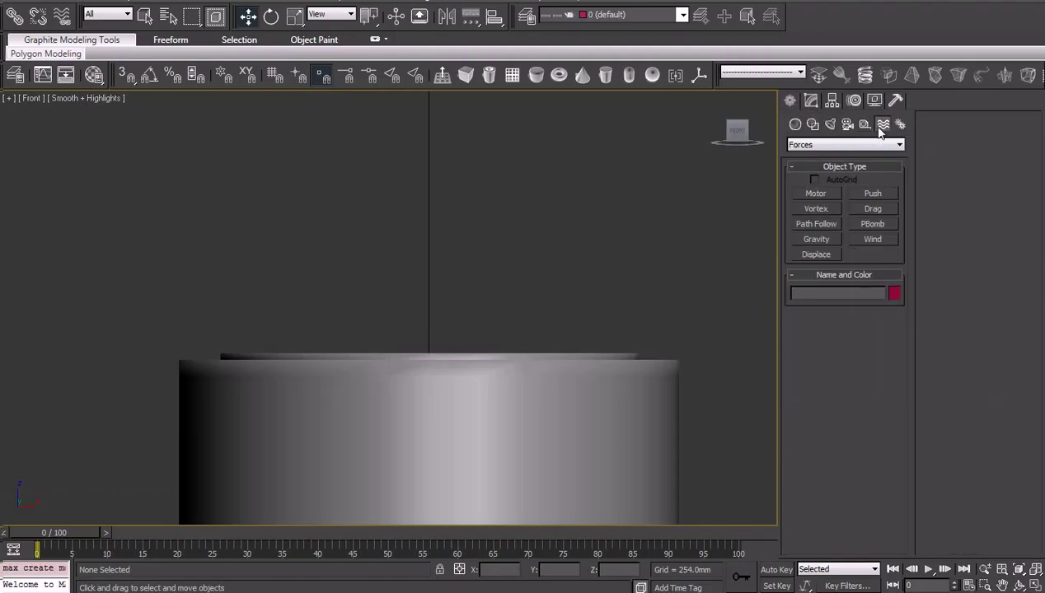
{"action": "left_click", "coordinate": [881, 146]}
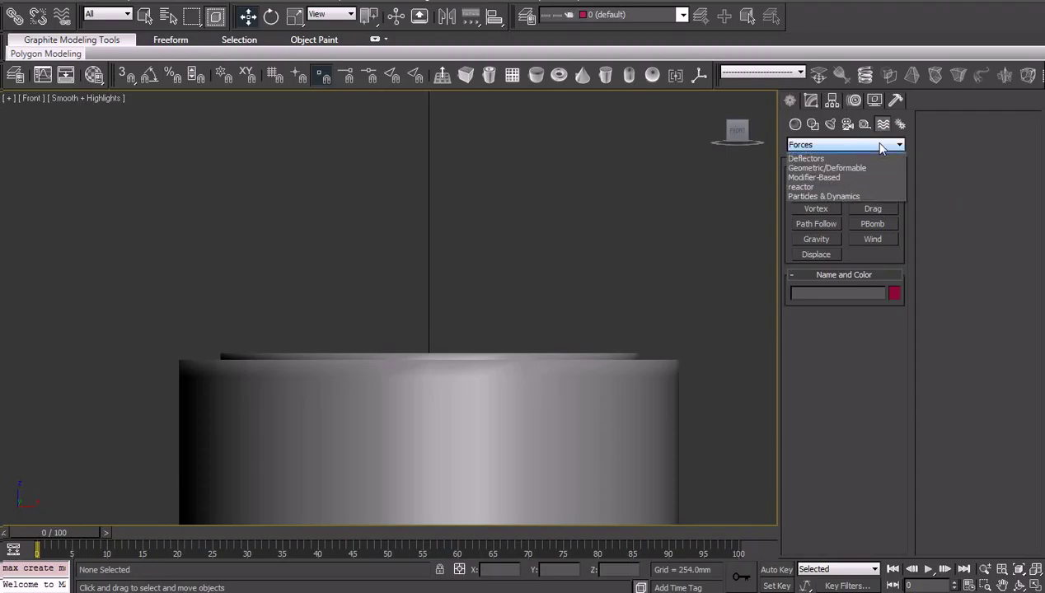
{"action": "left_click", "coordinate": [881, 147]}
{"action": "left_click", "coordinate": [864, 124]}
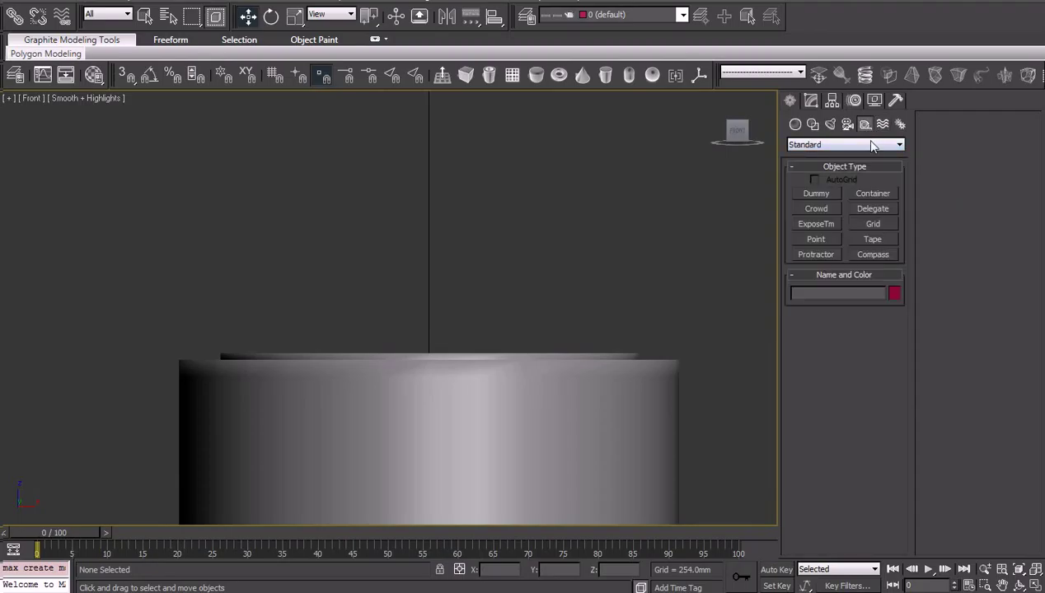
{"action": "left_click", "coordinate": [873, 147]}
{"action": "left_click", "coordinate": [870, 158]}
{"action": "left_click", "coordinate": [816, 239]}
{"action": "left_click", "coordinate": [427, 277]}
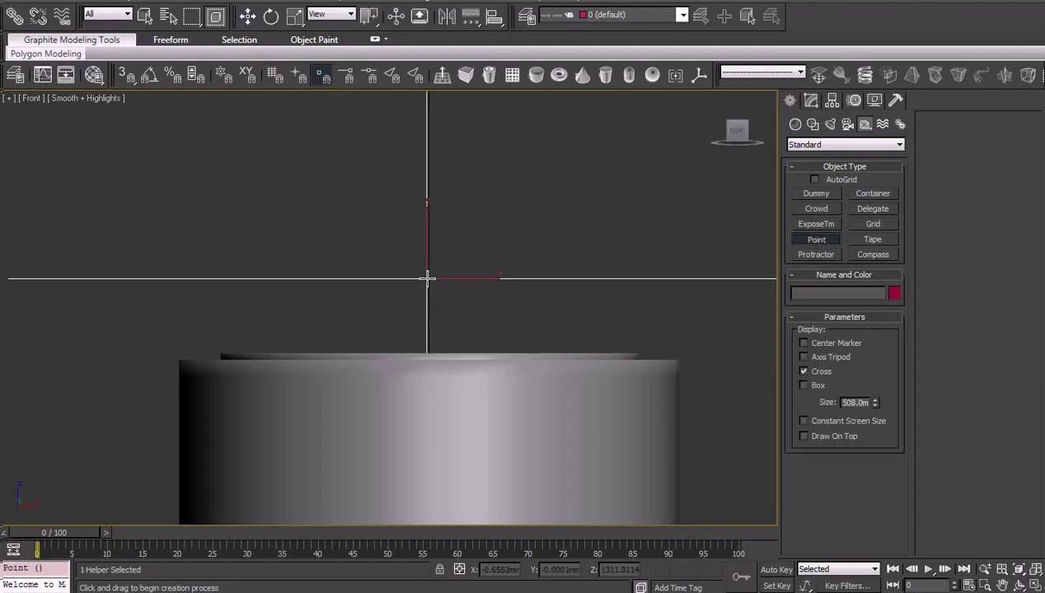
{"action": "right_click", "coordinate": [482, 291]}
Turn on Box display for Point001 and move it straight up above the cylinder
{"action": "scroll", "coordinate": [493, 305], "scroll_direction": "down", "scroll_amount": 5}
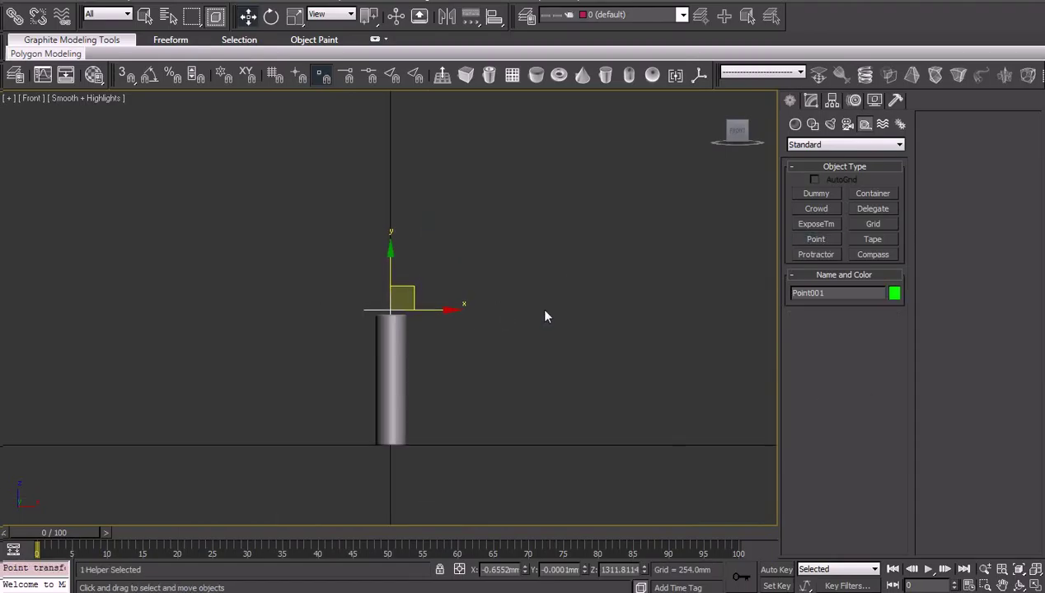
{"action": "left_click", "coordinate": [811, 101]}
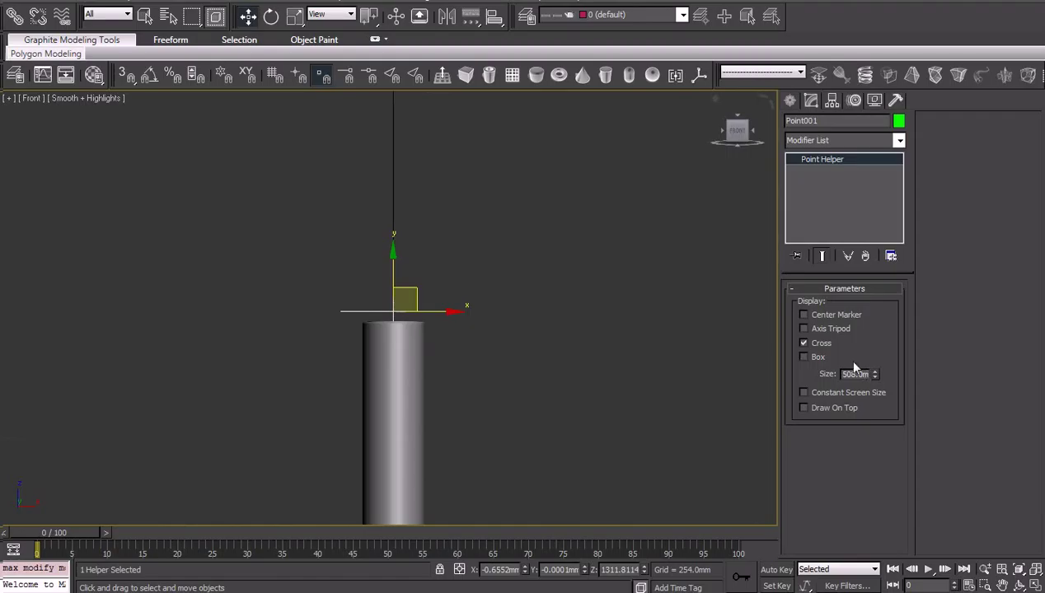
{"action": "left_click", "coordinate": [804, 358]}
{"action": "scroll", "coordinate": [542, 379], "scroll_direction": "down", "scroll_amount": 2}
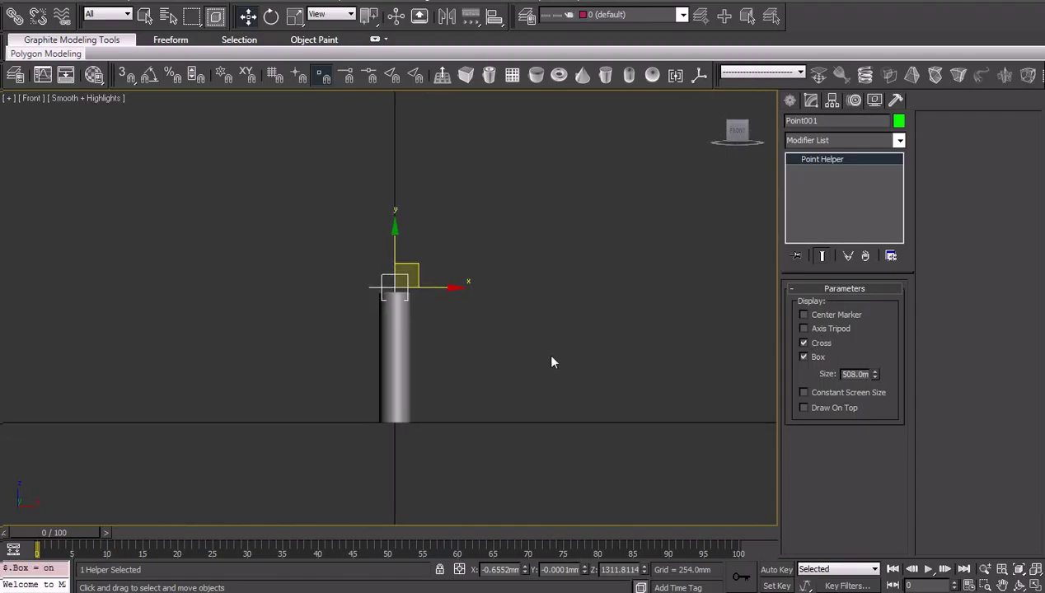
{"action": "scroll", "coordinate": [545, 352], "scroll_direction": "up", "scroll_amount": 3}
{"action": "middle_click_drag", "start_coordinate": [545, 330], "coordinate": [533, 354]}
{"action": "scroll", "coordinate": [528, 363], "scroll_direction": "down", "scroll_amount": 2}
{"action": "left_click_drag", "start_coordinate": [403, 236], "coordinate": [403, 176]}
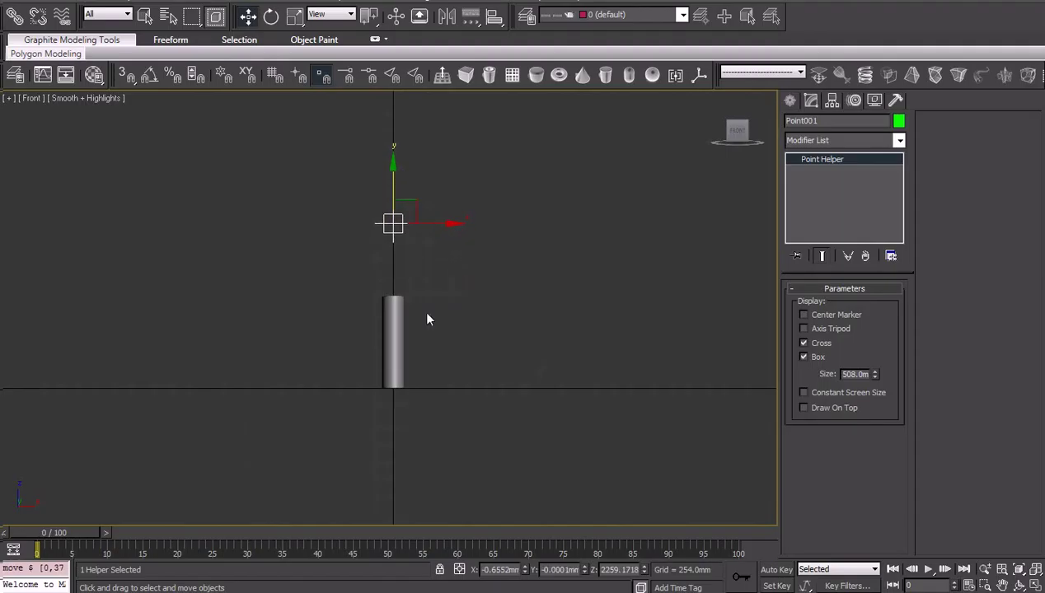
{"action": "scroll", "coordinate": [422, 309], "scroll_direction": "up", "scroll_amount": 1}
{"action": "scroll", "coordinate": [425, 306], "scroll_direction": "down", "scroll_amount": 1}
Shift-copy Point001 down as Point002 and nudge it to the cylinder's base
{"action": "left_click_drag", "start_coordinate": [399, 173], "coordinate": [399, 336], "text": "shift"}
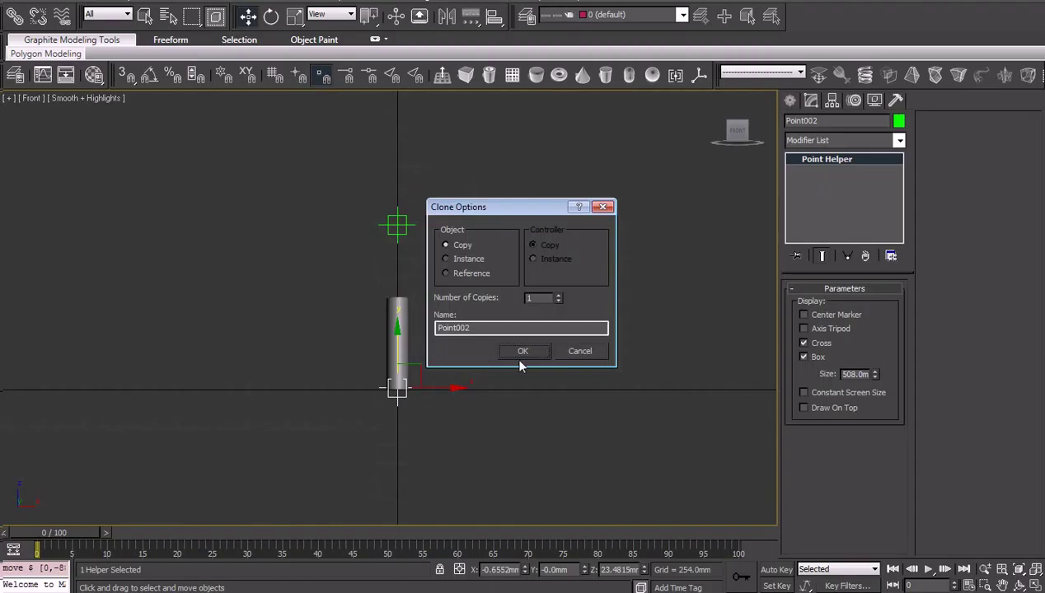
{"action": "left_click", "coordinate": [521, 352]}
{"action": "scroll", "coordinate": [522, 375], "scroll_direction": "up", "scroll_amount": 5}
{"action": "scroll", "coordinate": [495, 391], "scroll_direction": "up", "scroll_amount": 3}
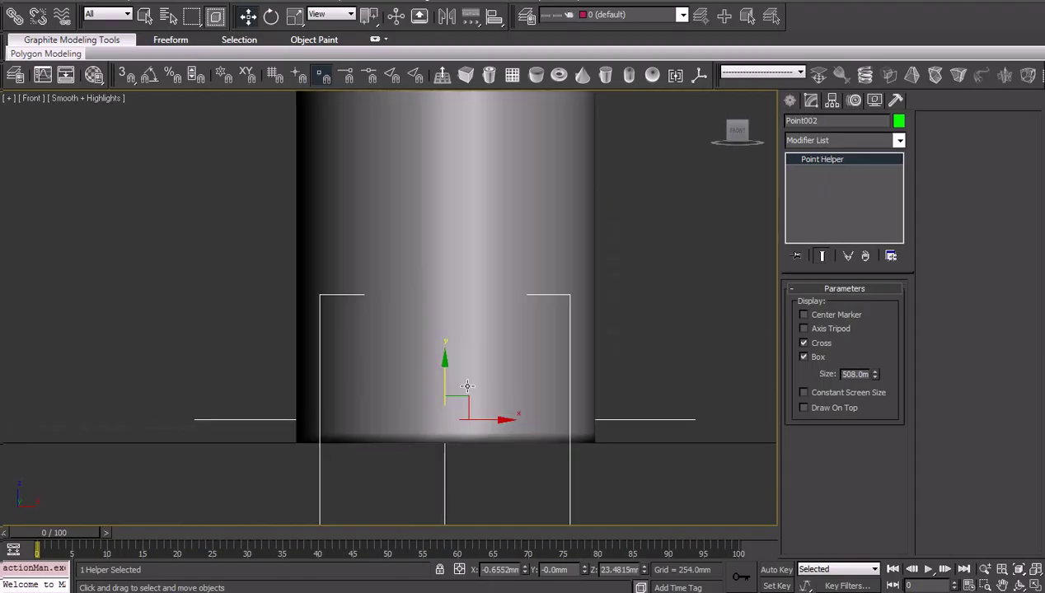
{"action": "left_click_drag", "start_coordinate": [445, 372], "coordinate": [449, 404]}
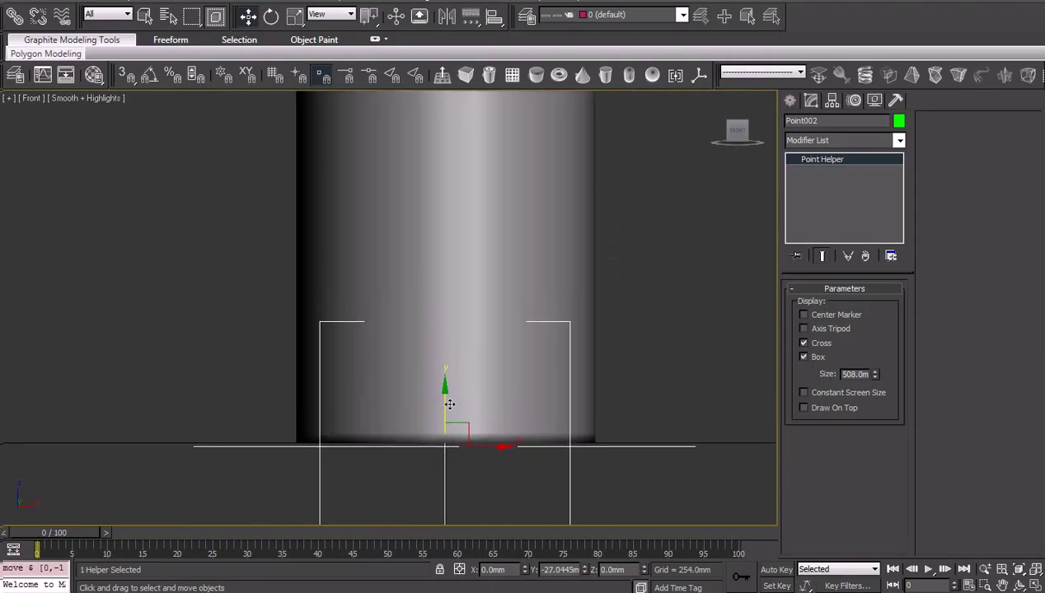
{"action": "scroll", "coordinate": [462, 346], "scroll_direction": "down", "scroll_amount": 3}
{"action": "scroll", "coordinate": [483, 269], "scroll_direction": "down", "scroll_amount": 2}
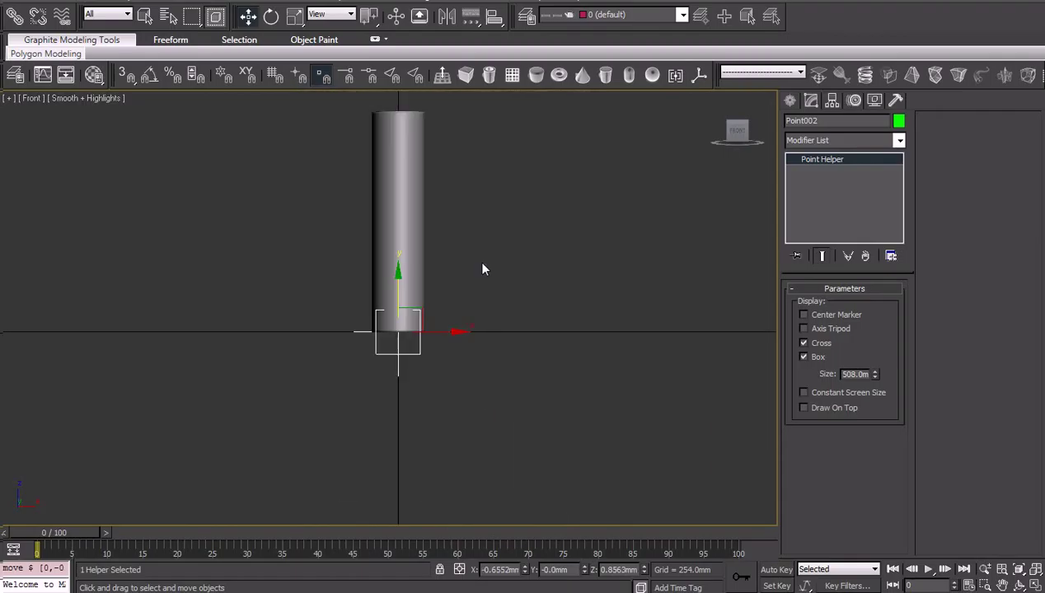
{"action": "scroll", "coordinate": [482, 270], "scroll_direction": "up", "scroll_amount": 4}
Reframe the front view and select the cylinder
{"action": "middle_click_drag", "start_coordinate": [482, 270], "coordinate": [477, 471]}
{"action": "scroll", "coordinate": [544, 363], "scroll_direction": "down", "scroll_amount": 2}
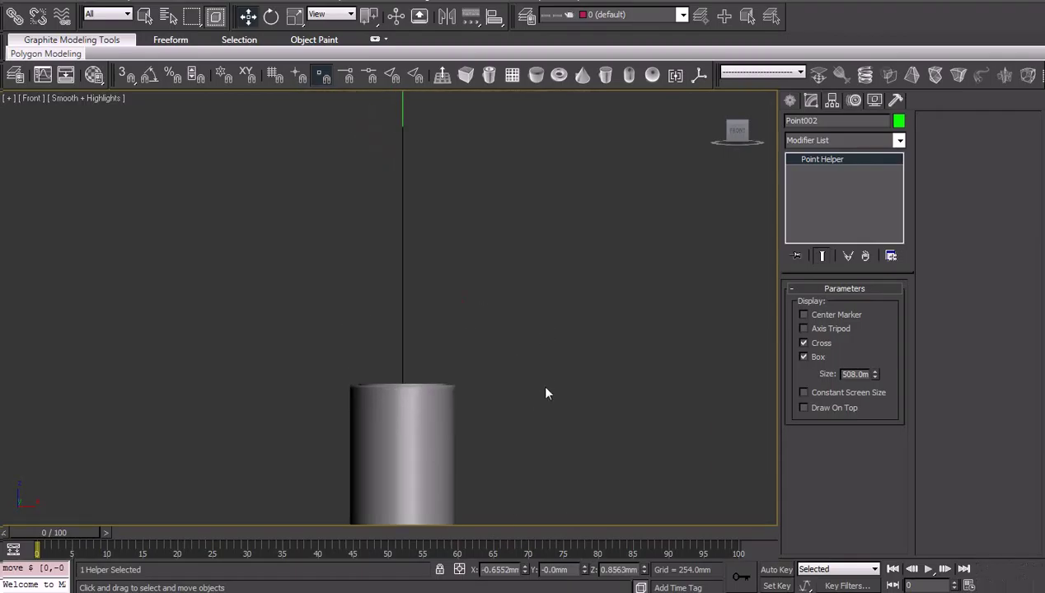
{"action": "key", "text": "t"}
{"action": "key", "text": "f"}
{"action": "left_click", "coordinate": [542, 309]}
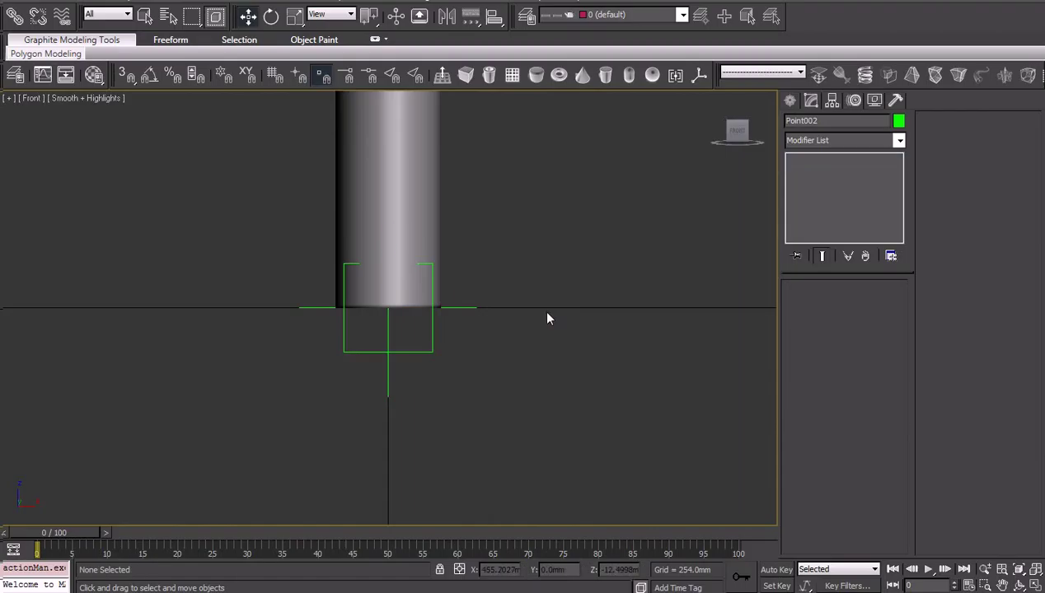
{"action": "scroll", "coordinate": [543, 455], "scroll_direction": "up", "scroll_amount": 2}
{"action": "mouse_move", "coordinate": [544, 455]}
{"action": "middle_mouse_down"}
{"action": "mouse_move", "coordinate": [540, 281]}
{"action": "mouse_move", "coordinate": [508, 411]}
{"action": "middle_mouse_up"}
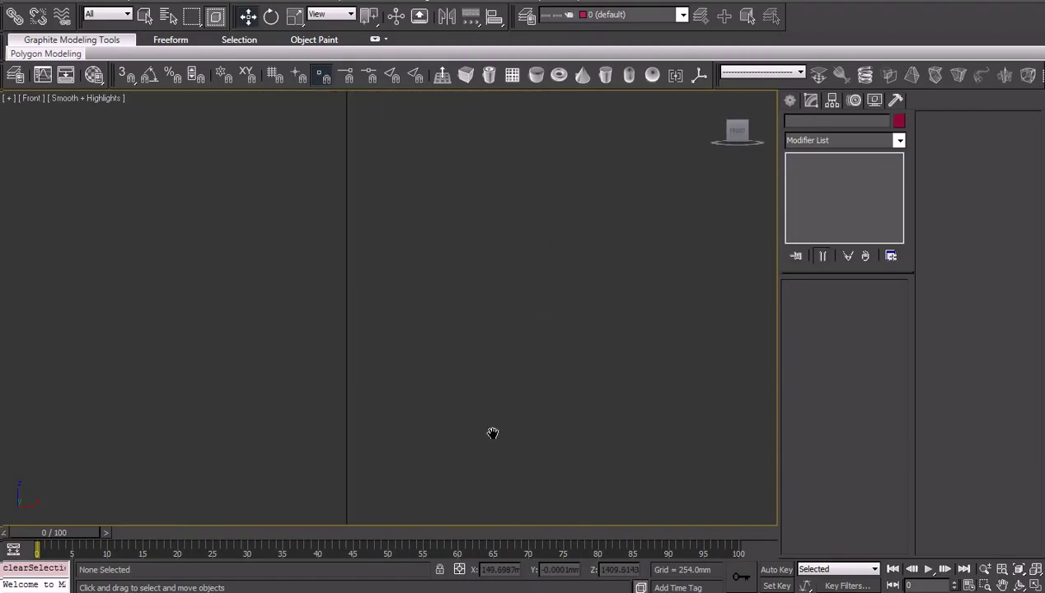
{"action": "scroll", "coordinate": [492, 432], "scroll_direction": "up", "scroll_amount": 2}
{"action": "left_click", "coordinate": [489, 357]}
{"action": "scroll", "coordinate": [490, 358], "scroll_direction": "down", "scroll_amount": 3}
{"action": "middle_click_drag", "start_coordinate": [489, 357], "coordinate": [489, 312]}
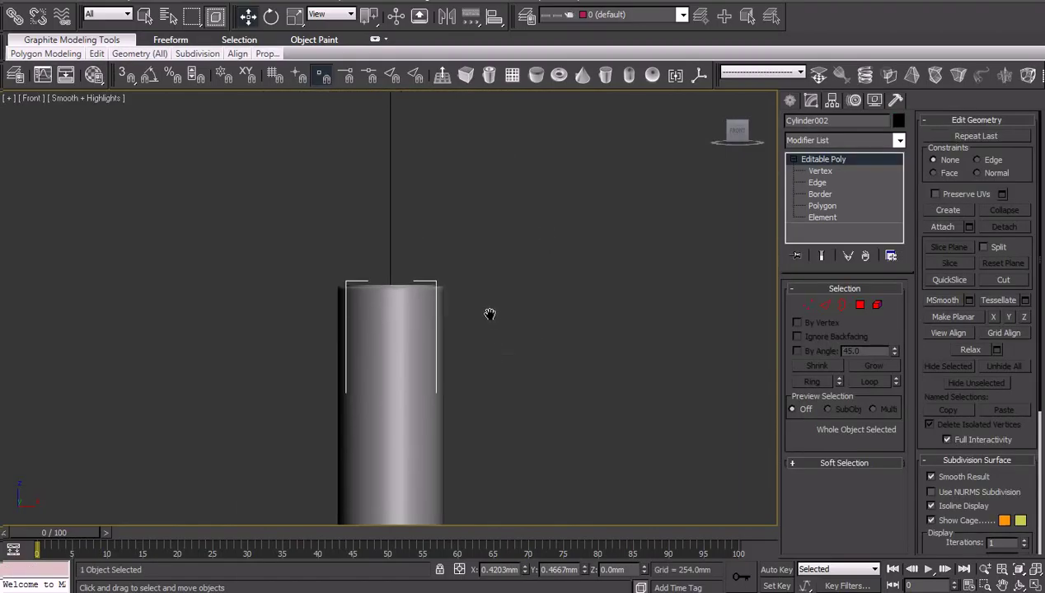
In the Material Editor, brighten the first material's ambient colour to 250 and raise its specular level
{"action": "key", "text": "m"}
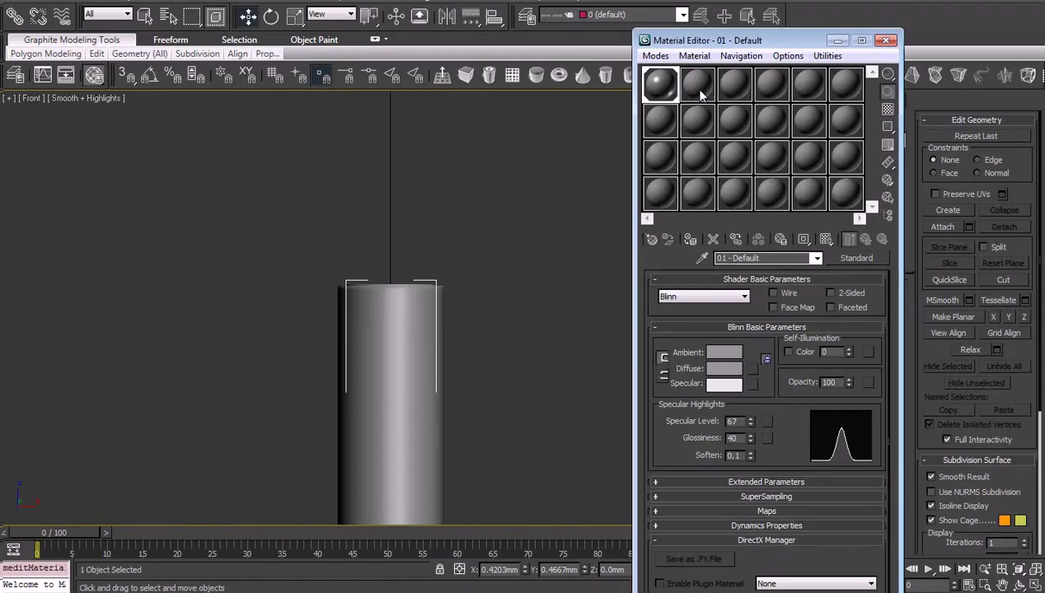
{"action": "left_click", "coordinate": [700, 97]}
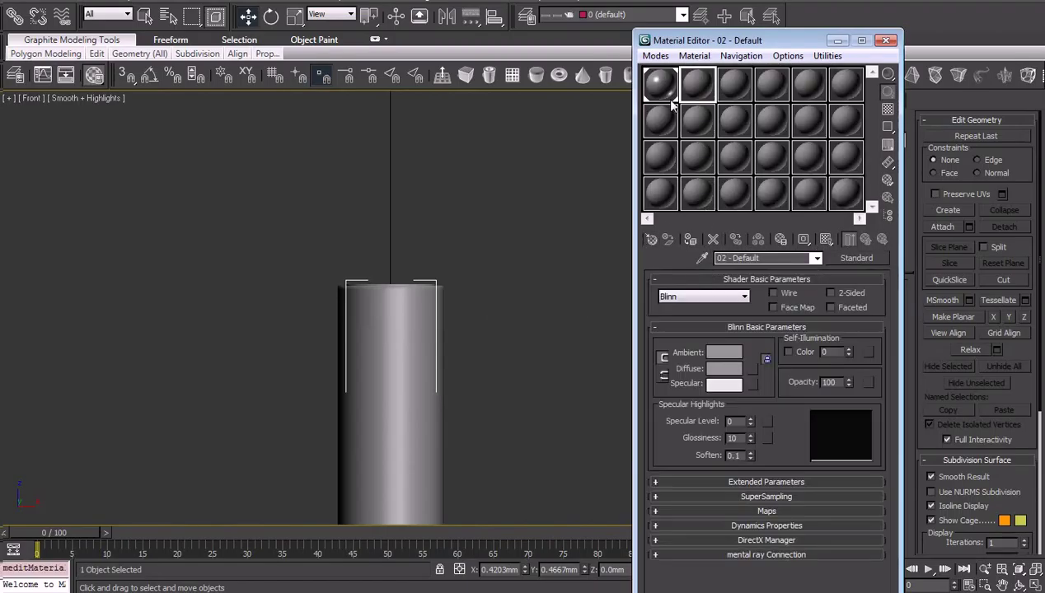
{"action": "left_click", "coordinate": [661, 84]}
{"action": "left_click", "coordinate": [724, 352]}
{"action": "left_click_drag", "start_coordinate": [424, 126], "coordinate": [430, 169]}
{"action": "left_click", "coordinate": [530, 183]}
{"action": "left_click_drag", "start_coordinate": [750, 419], "coordinate": [746, 395]}
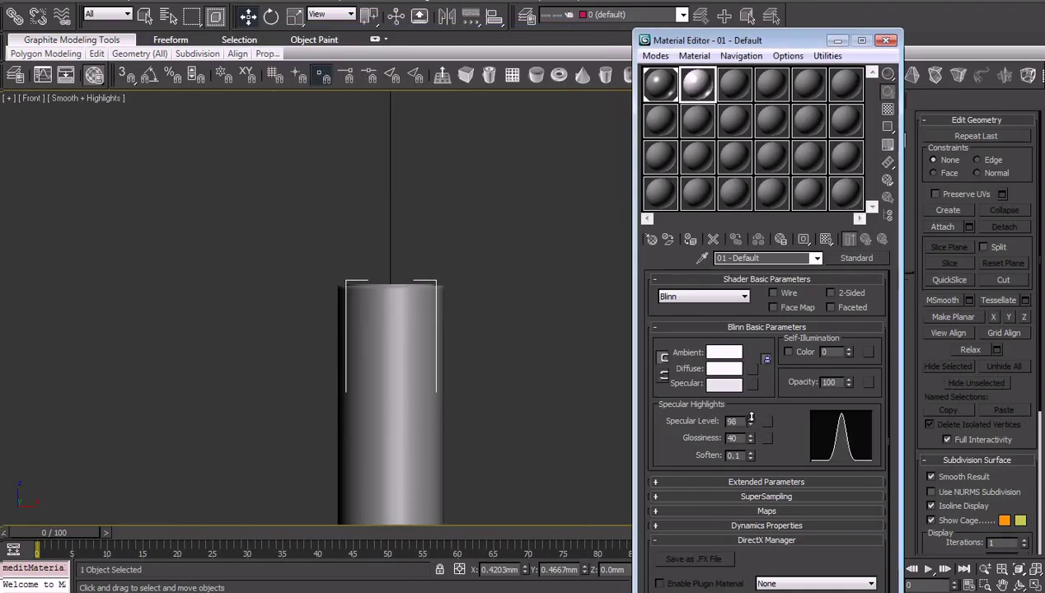
Assign the material to the cylinder, renaming it to 01 - Default2
{"action": "left_click", "coordinate": [691, 240]}
{"action": "left_click", "coordinate": [475, 281]}
{"action": "left_click", "coordinate": [492, 314]}
{"action": "type", "text": "2"}
{"action": "key", "text": "Return"}
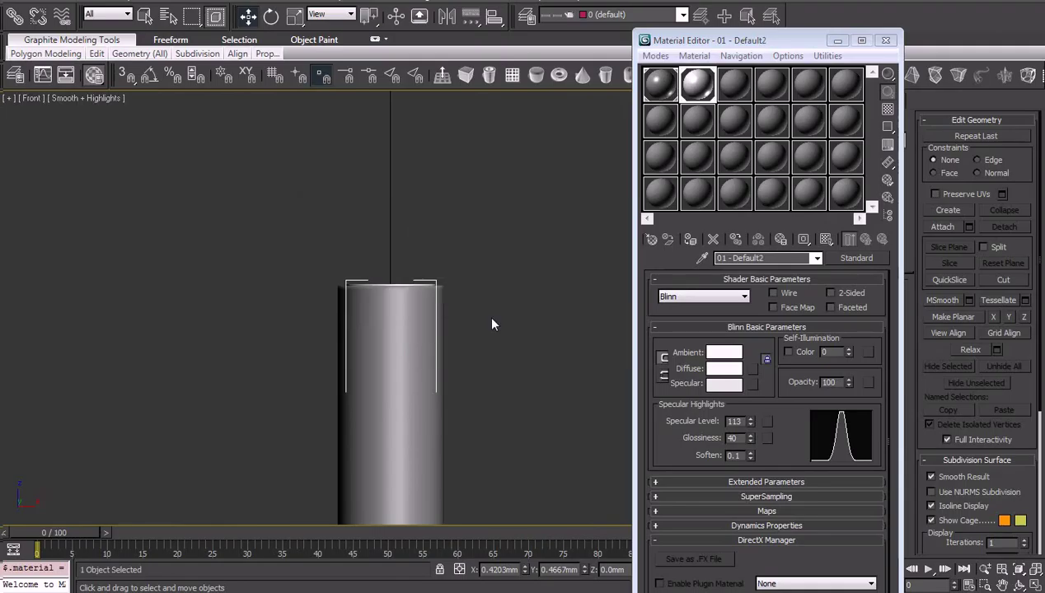
Close the Material Editor and move the cylinder up slightly
{"action": "scroll", "coordinate": [486, 314], "scroll_direction": "up", "scroll_amount": 3}
{"action": "scroll", "coordinate": [483, 385], "scroll_direction": "up", "scroll_amount": 3}
{"action": "scroll", "coordinate": [484, 392], "scroll_direction": "down", "scroll_amount": 5}
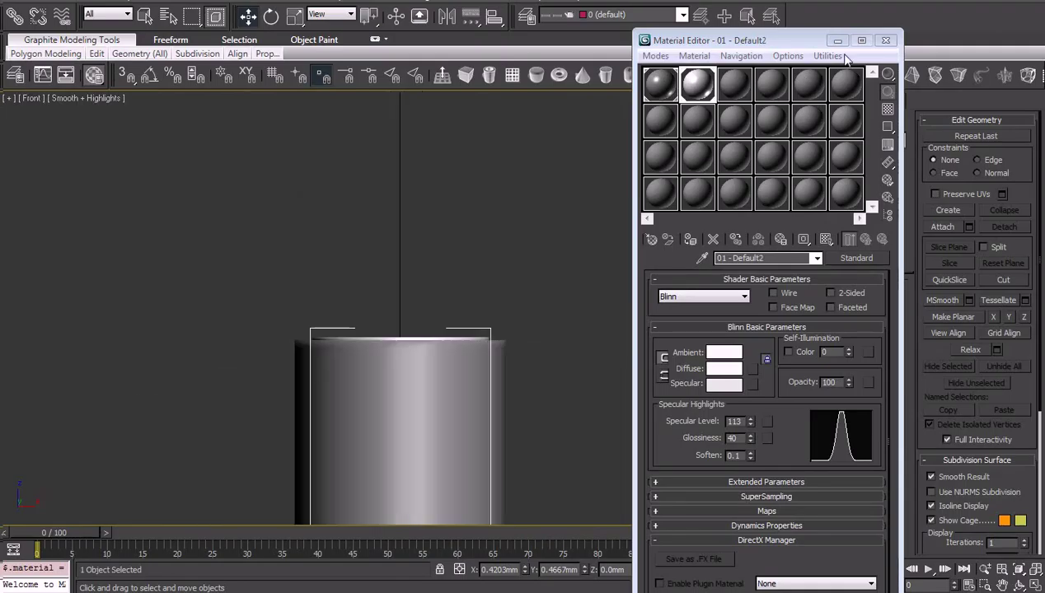
{"action": "left_click", "coordinate": [885, 39]}
{"action": "scroll", "coordinate": [509, 403], "scroll_direction": "down", "scroll_amount": 5}
{"action": "left_click_drag", "start_coordinate": [438, 397], "coordinate": [437, 381]}
{"action": "scroll", "coordinate": [482, 407], "scroll_direction": "up", "scroll_amount": 5}
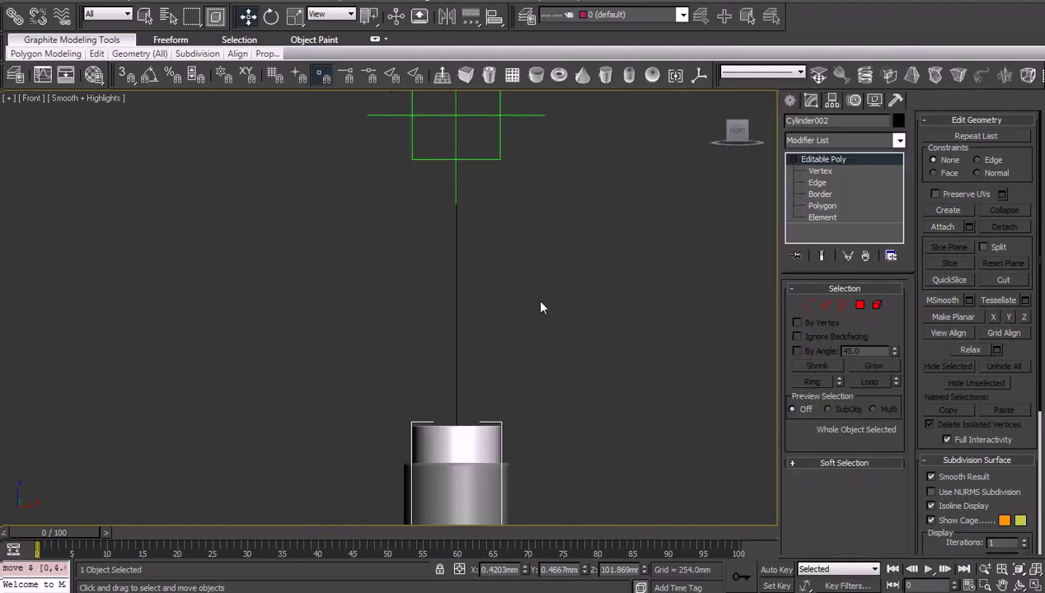
Add Point001 as Cylinder002's look-at target and set the LookAt axis to Z
{"action": "left_click", "coordinate": [853, 101]}
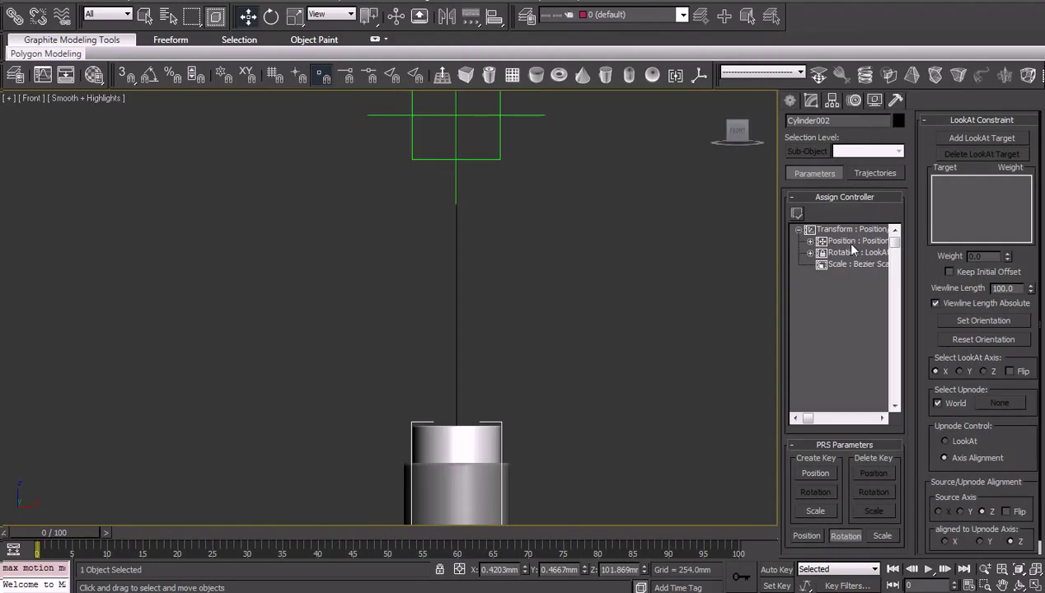
{"action": "left_click", "coordinate": [952, 137]}
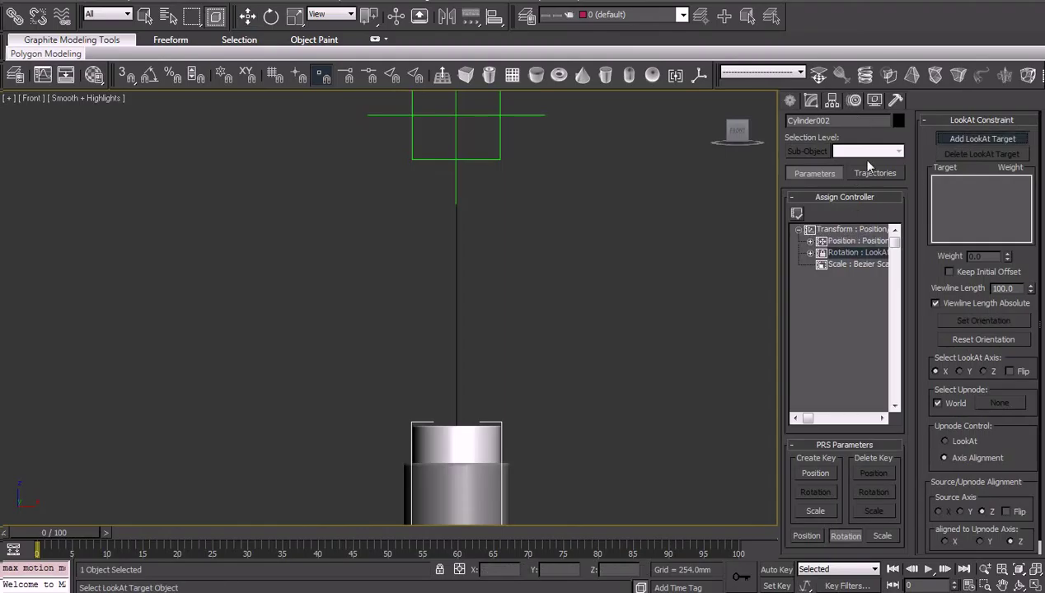
{"action": "left_click", "coordinate": [477, 160]}
{"action": "scroll", "coordinate": [523, 313], "scroll_direction": "down", "scroll_amount": 2}
{"action": "scroll", "coordinate": [524, 305], "scroll_direction": "down", "scroll_amount": 2}
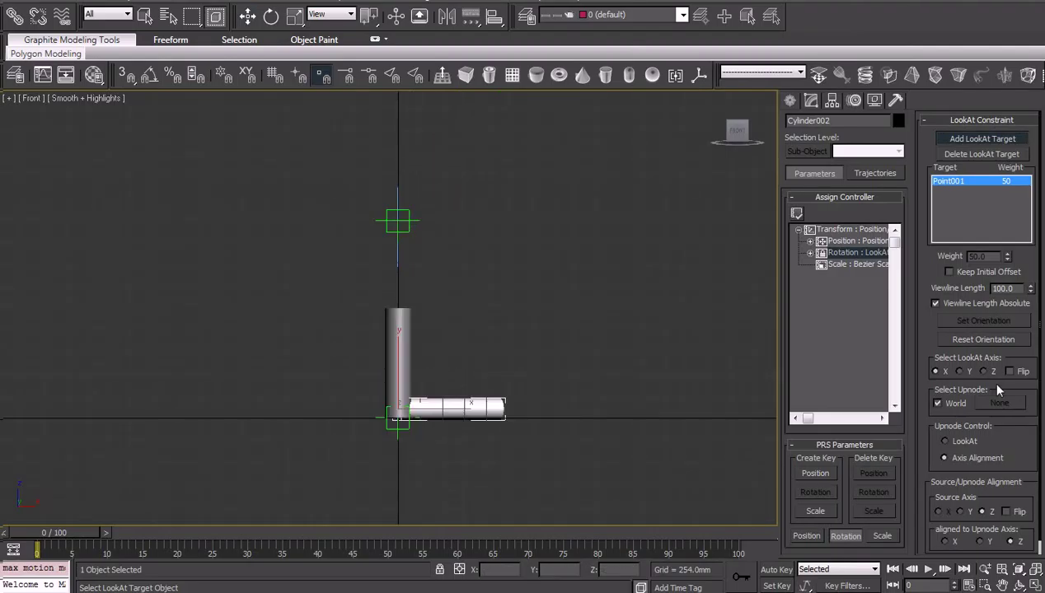
{"action": "left_click", "coordinate": [959, 371]}
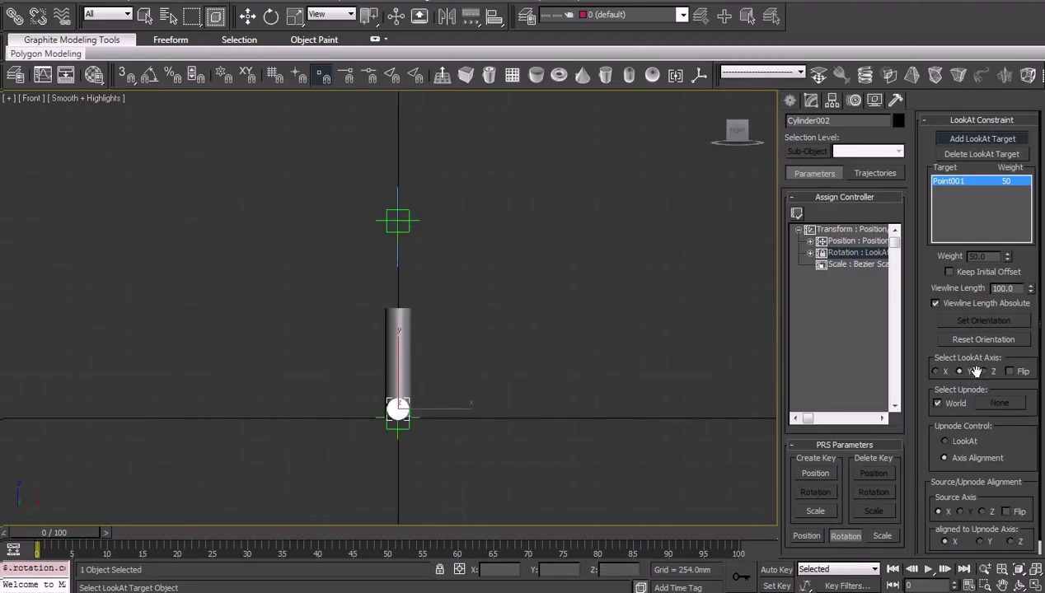
{"action": "left_click", "coordinate": [982, 372]}
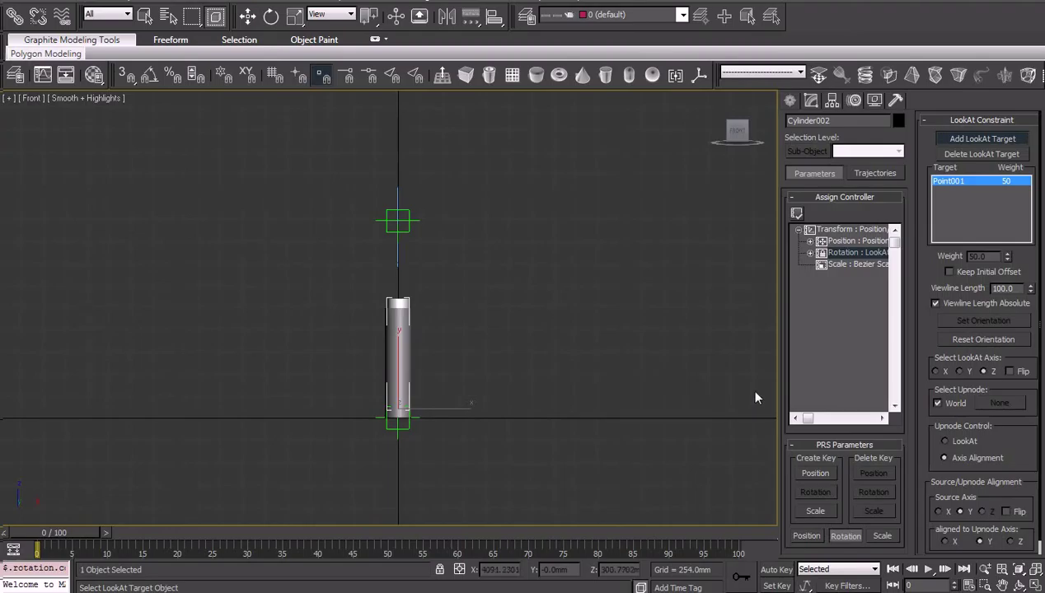
Leave Keep Initial Offset off and add Point002 as a second look-at target
{"action": "scroll", "coordinate": [518, 330], "scroll_direction": "up", "scroll_amount": 2}
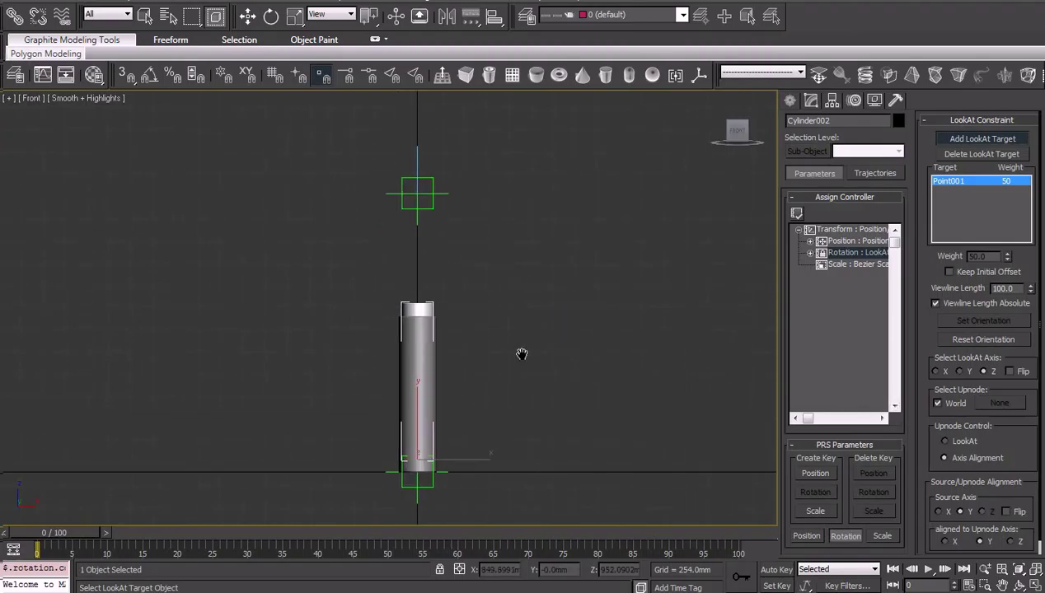
{"action": "scroll", "coordinate": [522, 355], "scroll_direction": "up", "scroll_amount": 2}
{"action": "left_click", "coordinate": [950, 272]}
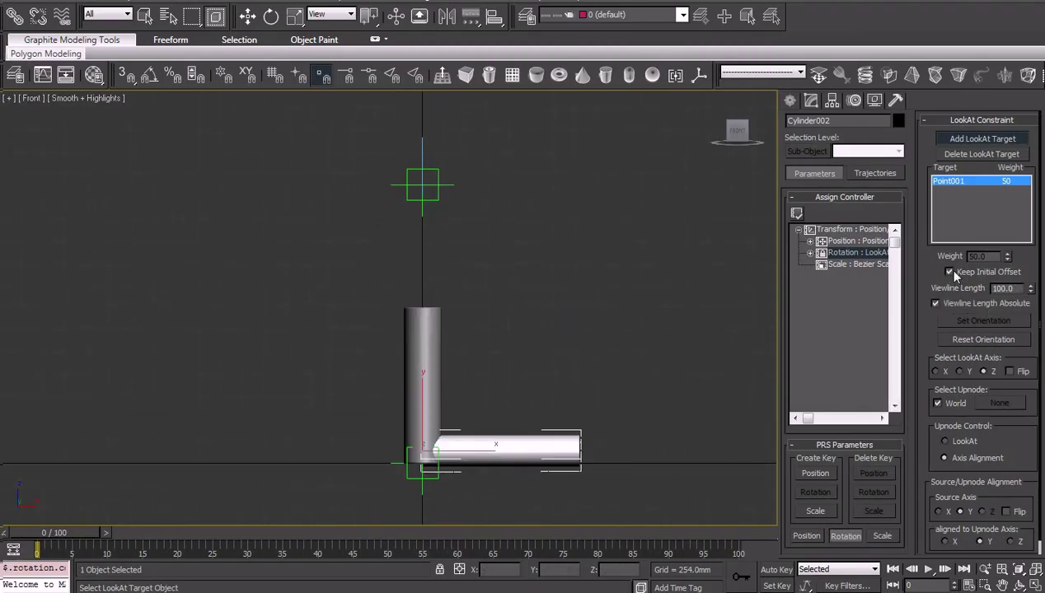
{"action": "left_click", "coordinate": [949, 272]}
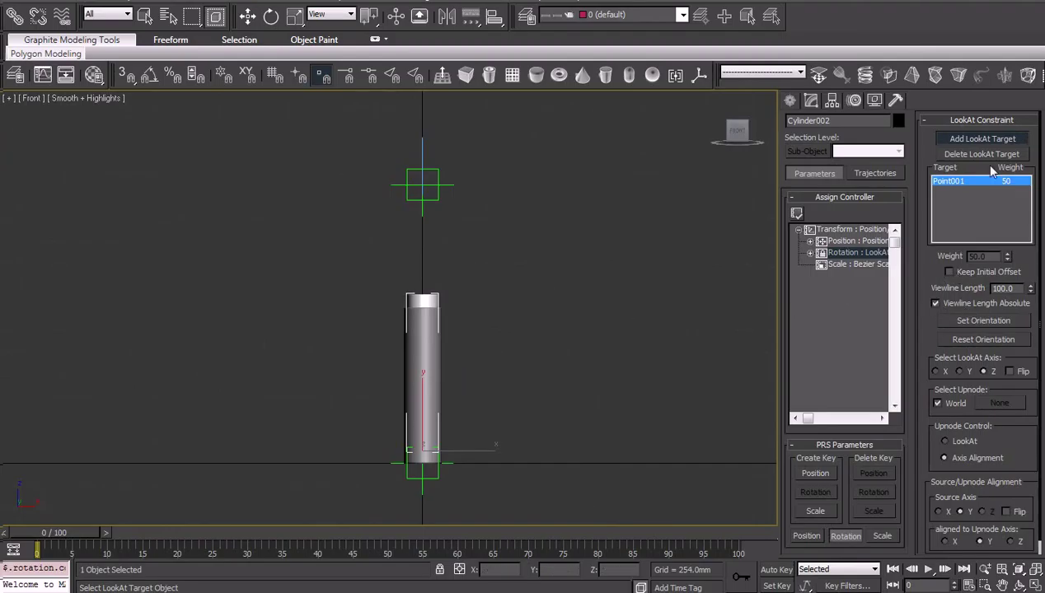
{"action": "left_click", "coordinate": [425, 480]}
{"action": "right_click", "coordinate": [478, 452]}
{"action": "scroll", "coordinate": [558, 417], "scroll_direction": "down", "scroll_amount": 2}
{"action": "middle_click_drag", "start_coordinate": [558, 417], "coordinate": [559, 424]}
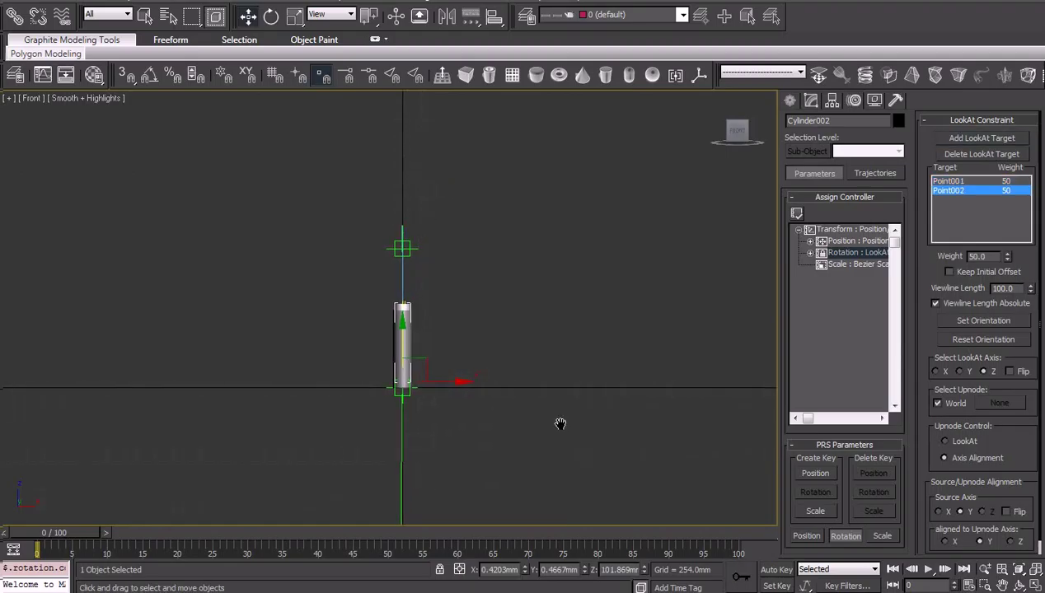
{"action": "scroll", "coordinate": [576, 319], "scroll_direction": "down", "scroll_amount": 1}
{"action": "middle_click_drag", "start_coordinate": [576, 320], "coordinate": [591, 432]}
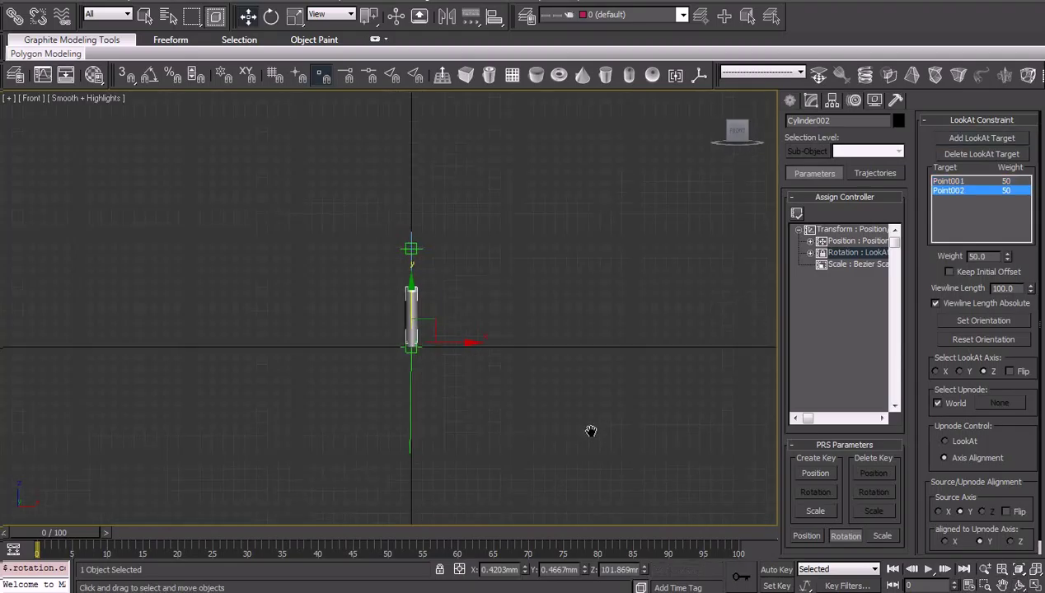
{"action": "scroll", "coordinate": [591, 431], "scroll_direction": "up", "scroll_amount": 3}
{"action": "left_click", "coordinate": [641, 330]}
{"action": "mouse_move", "coordinate": [570, 256]}
{"action": "middle_mouse_down"}
{"action": "mouse_move", "coordinate": [489, 233]}
{"action": "mouse_move", "coordinate": [485, 326]}
{"action": "middle_mouse_up"}
{"action": "left_click", "coordinate": [467, 203]}
{"action": "left_click_drag", "start_coordinate": [472, 279], "coordinate": [503, 282]}
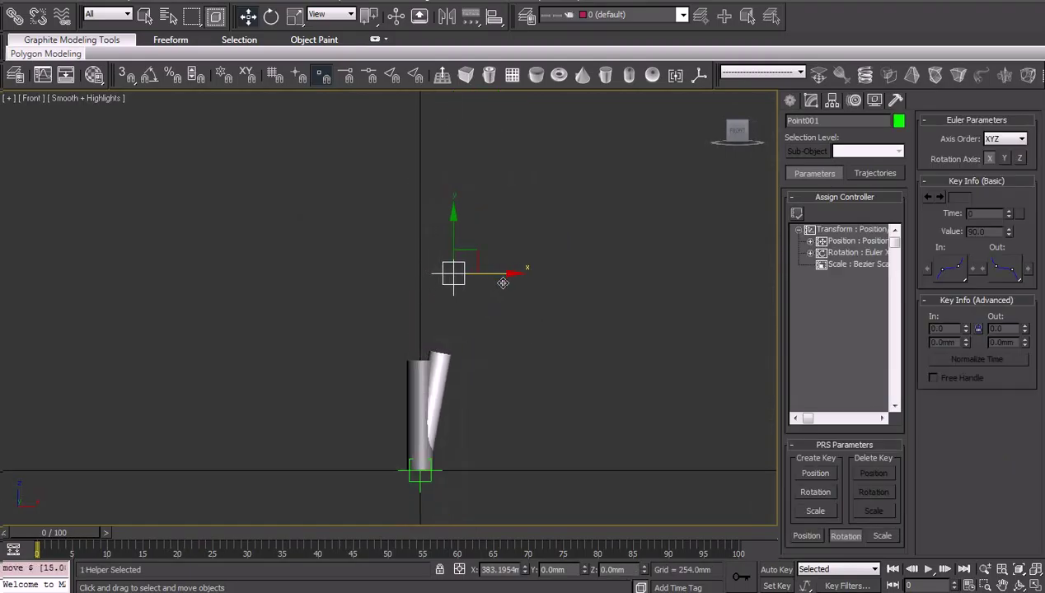
{"action": "key", "text": "ctrl+z"}
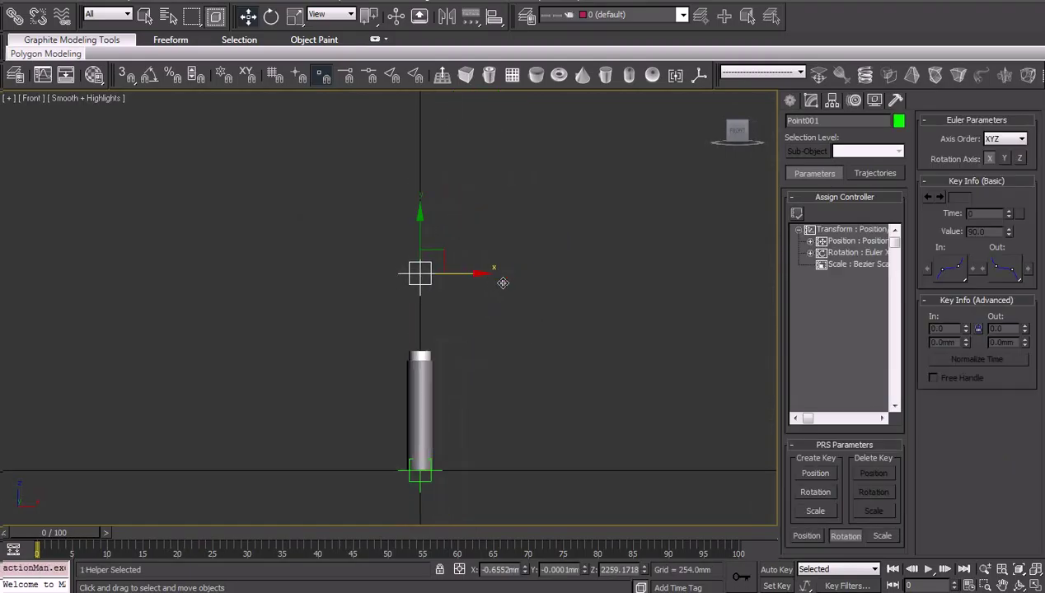
{"action": "scroll", "coordinate": [549, 418], "scroll_direction": "up", "scroll_amount": 2}
{"action": "scroll", "coordinate": [551, 431], "scroll_direction": "up", "scroll_amount": 2}
{"action": "middle_click_drag", "start_coordinate": [552, 431], "coordinate": [452, 360]}
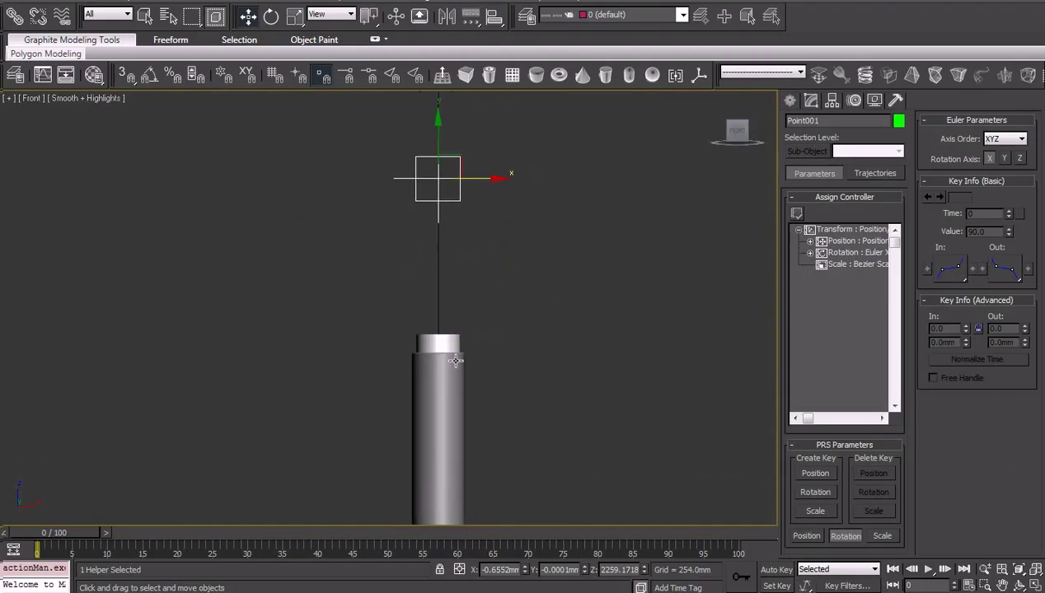
{"action": "left_click", "coordinate": [456, 360]}
{"action": "scroll", "coordinate": [520, 399], "scroll_direction": "down", "scroll_amount": 3}
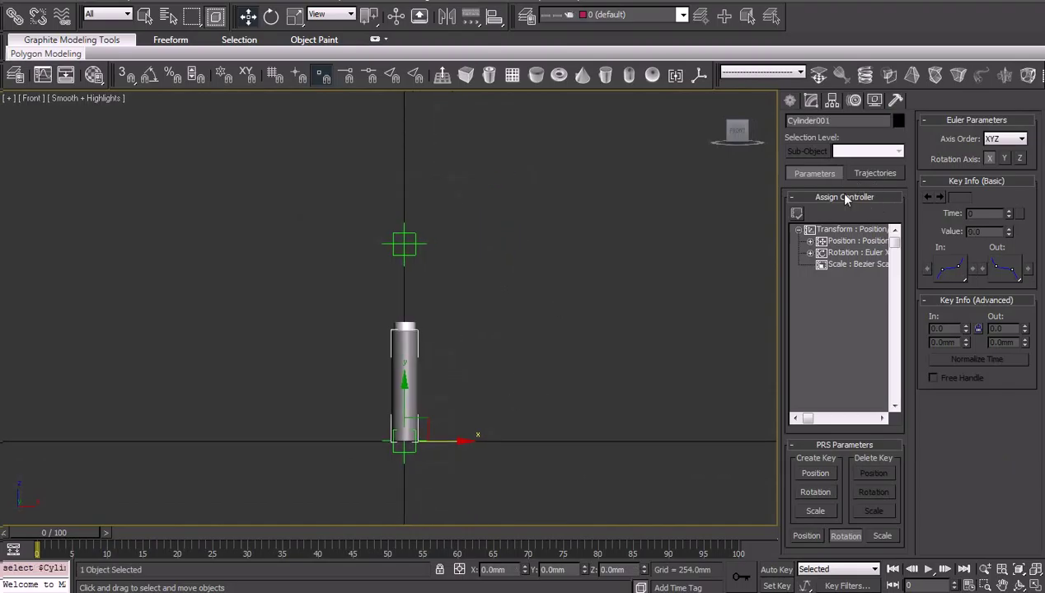
Assign a LookAt Constraint to Cylinder001's rotation, targeting Point001 along the Z axis
{"action": "left_click", "coordinate": [844, 251]}
{"action": "left_click", "coordinate": [796, 213]}
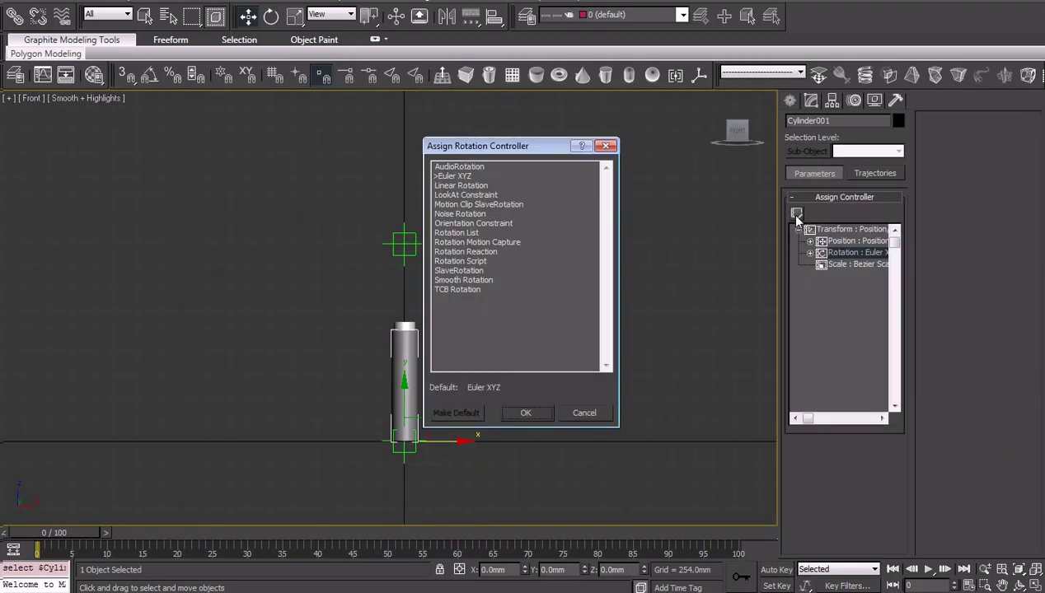
{"action": "left_click", "coordinate": [462, 196]}
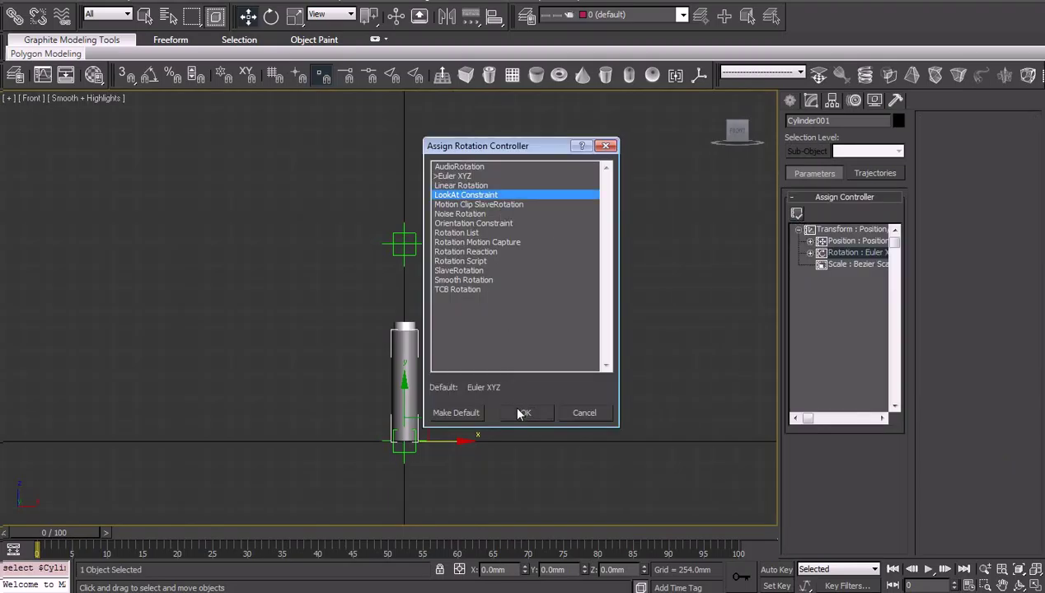
{"action": "left_click", "coordinate": [523, 413]}
{"action": "left_click", "coordinate": [977, 140]}
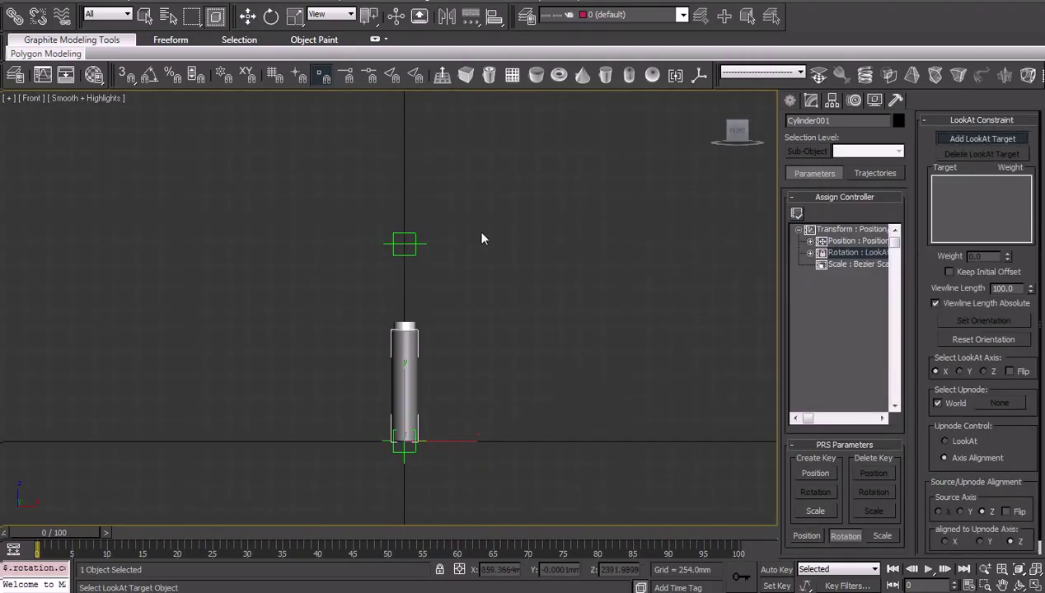
{"action": "left_click", "coordinate": [413, 254]}
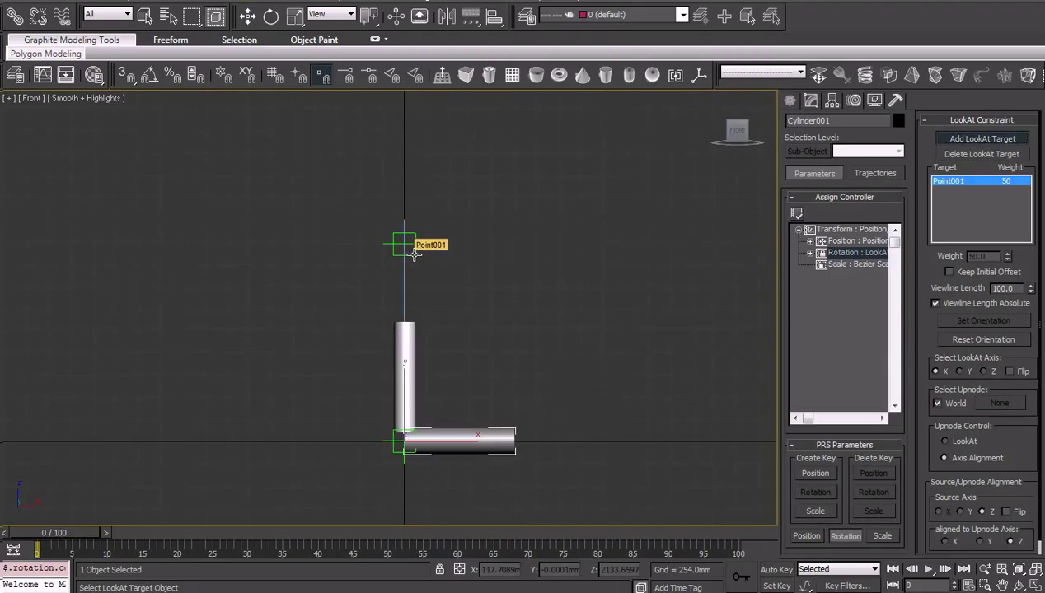
{"action": "left_click", "coordinate": [982, 372]}
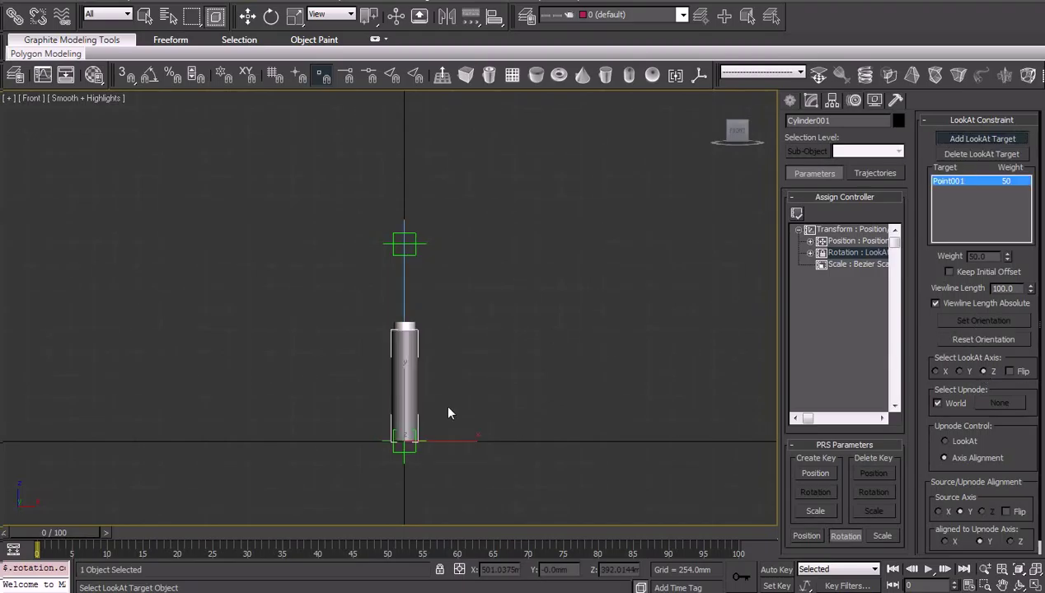
{"action": "right_click", "coordinate": [518, 369]}
Test the cylinders' aim by moving Point001 (undone) and shifting Point002 sideways, then back onto the axis
{"action": "left_click", "coordinate": [534, 382]}
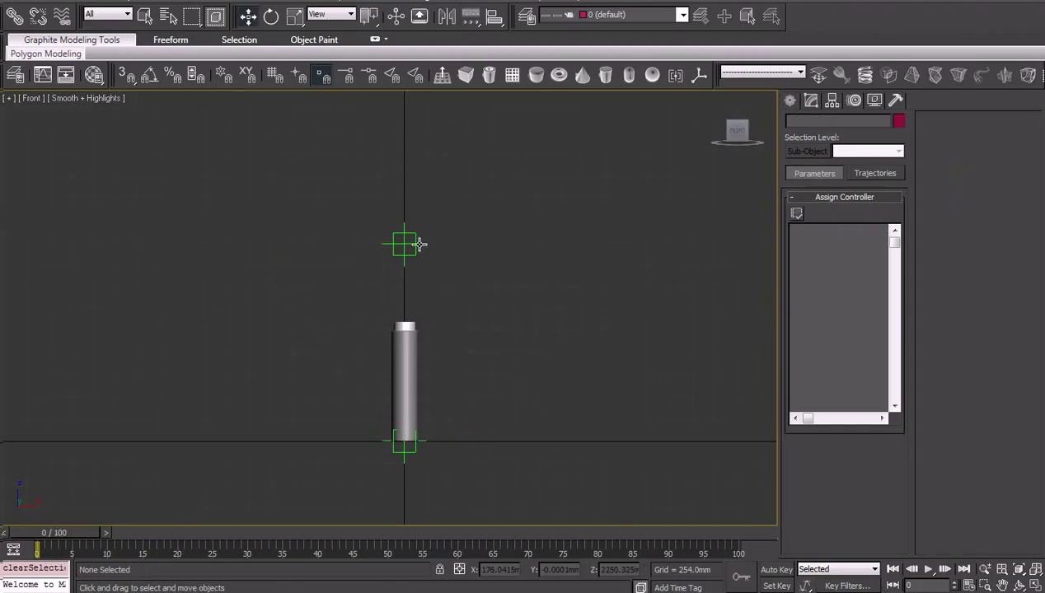
{"action": "left_click_drag", "start_coordinate": [419, 243], "coordinate": [388, 279]}
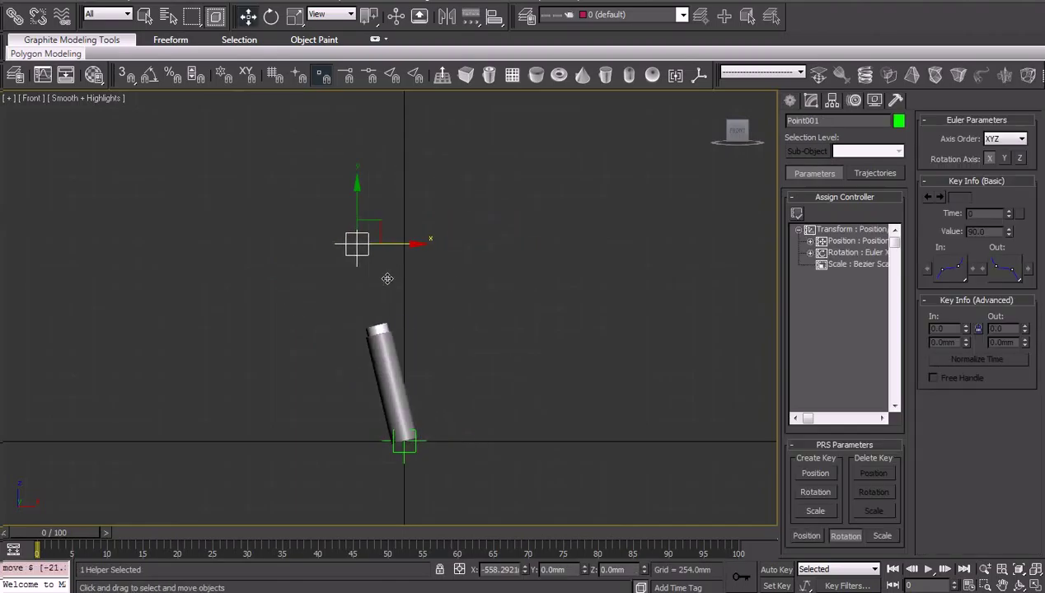
{"action": "key", "text": "ctrl+z"}
{"action": "scroll", "coordinate": [520, 431], "scroll_direction": "up", "scroll_amount": 5}
{"action": "middle_click_drag", "start_coordinate": [520, 431], "coordinate": [517, 345]}
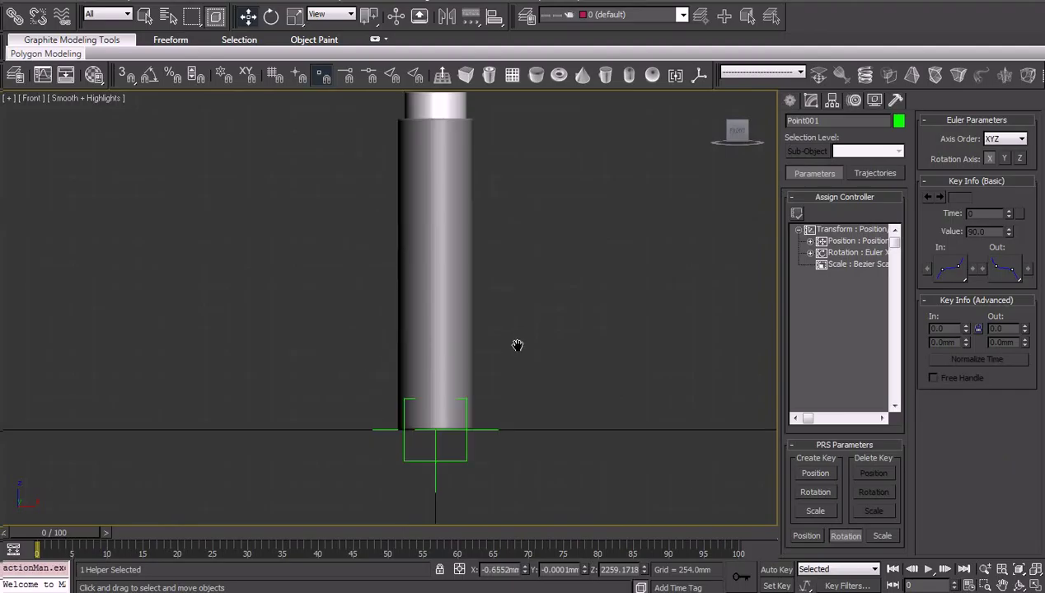
{"action": "scroll", "coordinate": [464, 452], "scroll_direction": "down", "scroll_amount": 3}
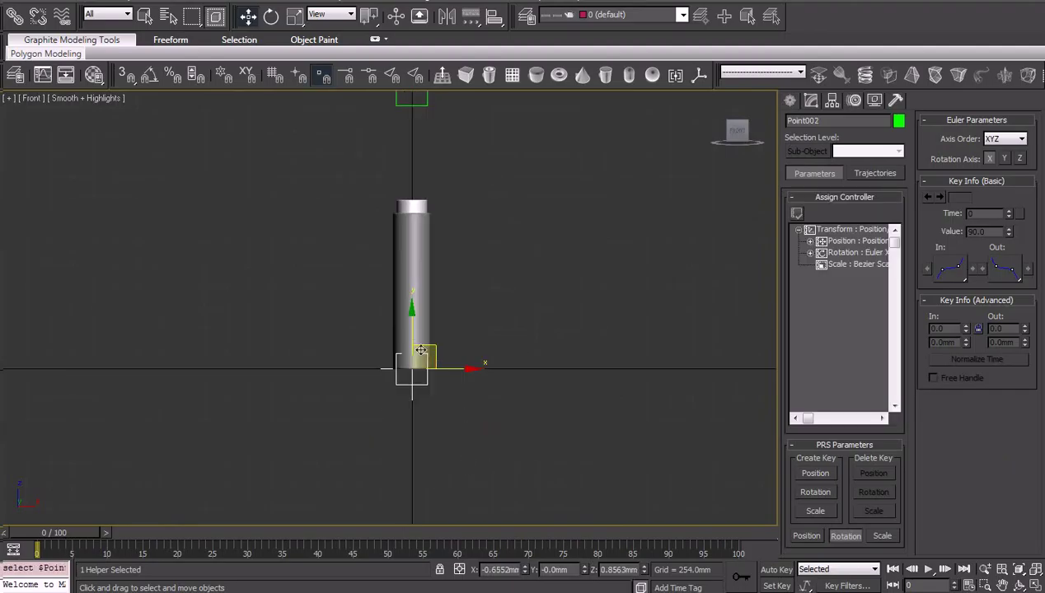
{"action": "left_click_drag", "start_coordinate": [417, 331], "coordinate": [417, 372], "text": "shift"}
{"action": "mouse_move", "coordinate": [458, 410]}
{"action": "left_mouse_down"}
{"action": "mouse_move", "coordinate": [409, 416]}
{"action": "mouse_move", "coordinate": [481, 423]}
{"action": "mouse_move", "coordinate": [460, 424]}
{"action": "left_mouse_up"}
{"action": "left_click_drag", "start_coordinate": [421, 384], "coordinate": [421, 336]}
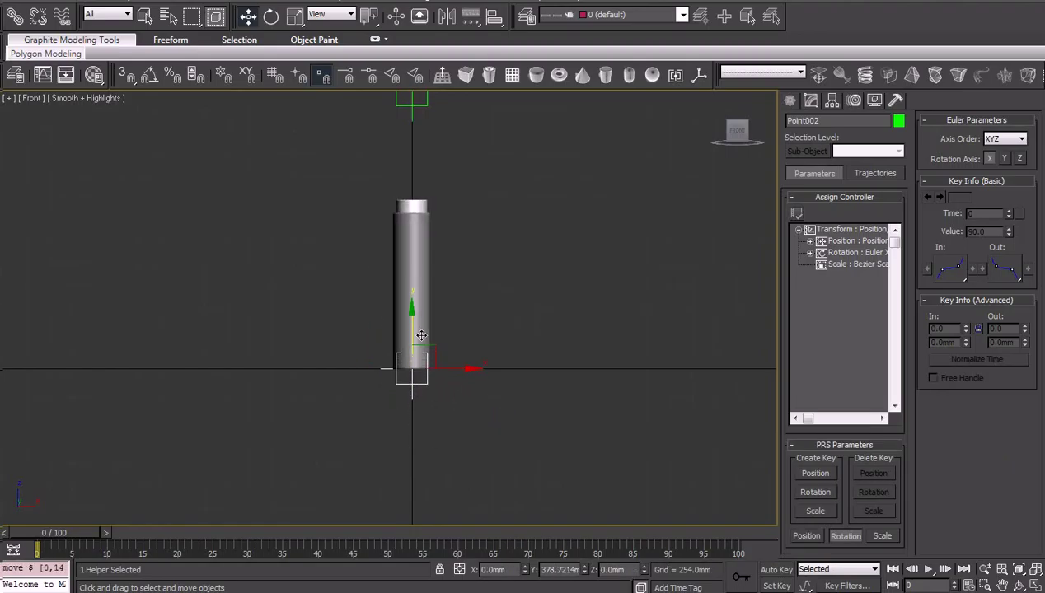
{"action": "left_click", "coordinate": [492, 332]}
Orbit into a perspective angle and test by raising Point001, then undo the move
{"action": "scroll", "coordinate": [495, 362], "scroll_direction": "down", "scroll_amount": 3}
{"action": "scroll", "coordinate": [497, 396], "scroll_direction": "up", "scroll_amount": 3}
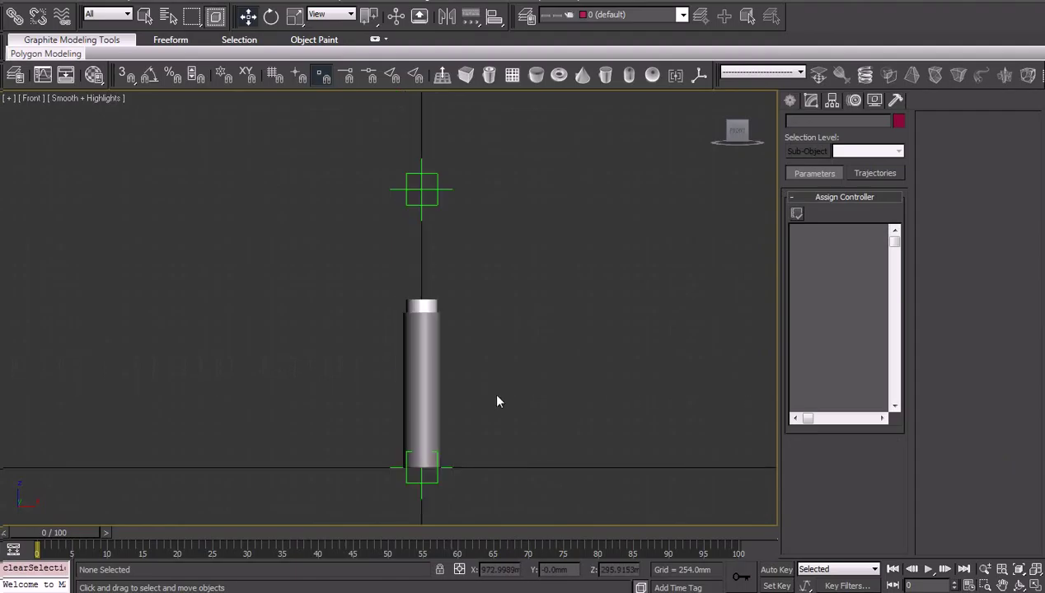
{"action": "left_click", "coordinate": [1003, 585]}
{"action": "mouse_move", "coordinate": [618, 402]}
{"action": "left_mouse_down"}
{"action": "mouse_move", "coordinate": [483, 390]}
{"action": "mouse_move", "coordinate": [434, 334]}
{"action": "mouse_move", "coordinate": [427, 357]}
{"action": "left_mouse_up"}
{"action": "right_click", "coordinate": [427, 357]}
{"action": "left_click", "coordinate": [405, 207]}
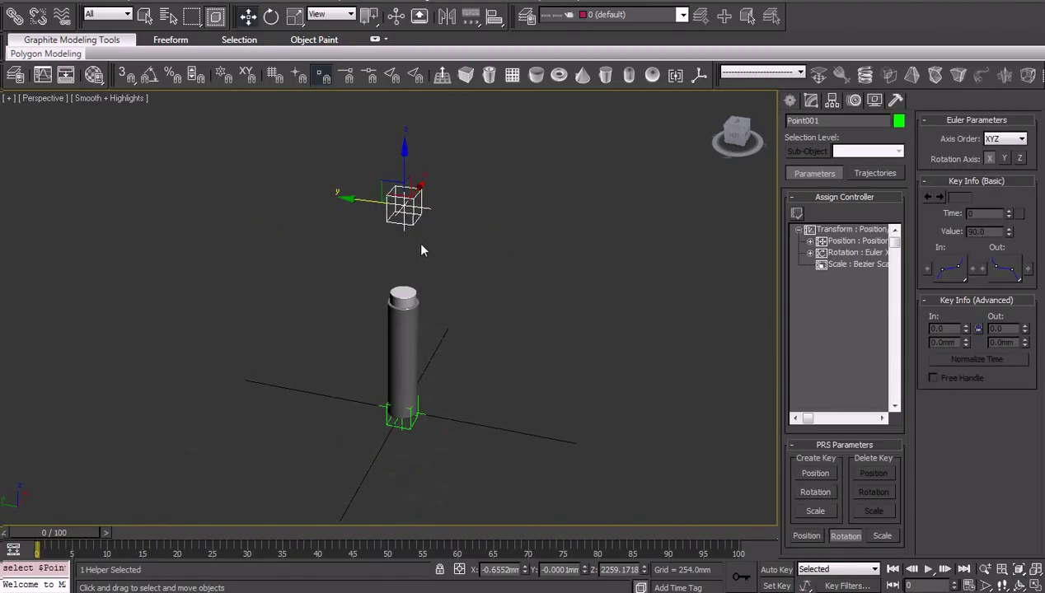
{"action": "mouse_move", "coordinate": [404, 169]}
{"action": "left_mouse_down"}
{"action": "mouse_move", "coordinate": [409, 147]}
{"action": "mouse_move", "coordinate": [359, 274]}
{"action": "left_mouse_up"}
{"action": "key", "text": "ctrl+z"}
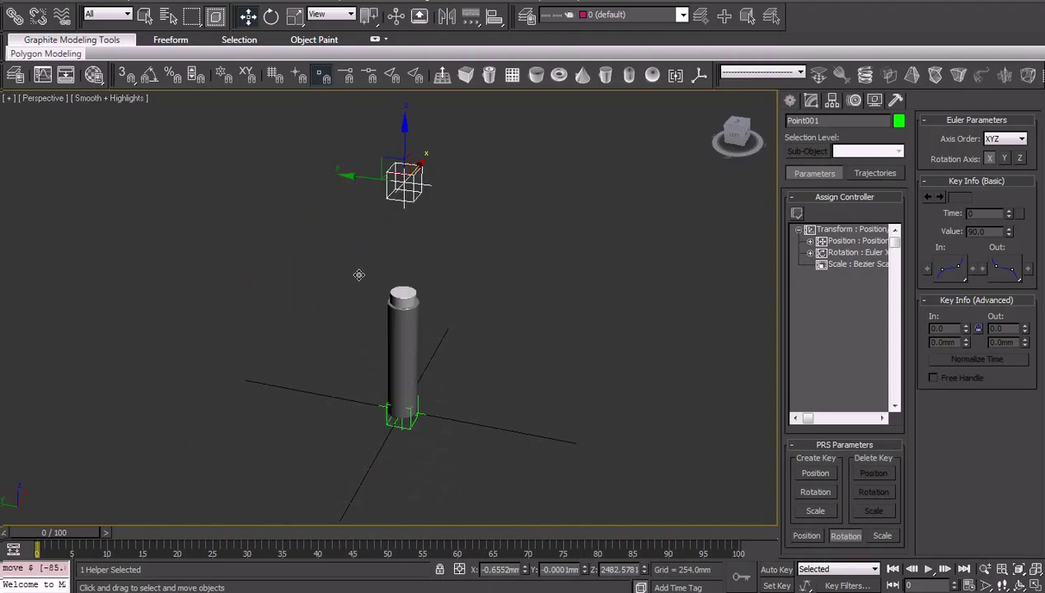
In the Front view, move Cylinder002 up along its vertical axis
{"action": "middle_click_drag", "start_coordinate": [445, 329], "coordinate": [448, 330]}
{"action": "key", "text": "f"}
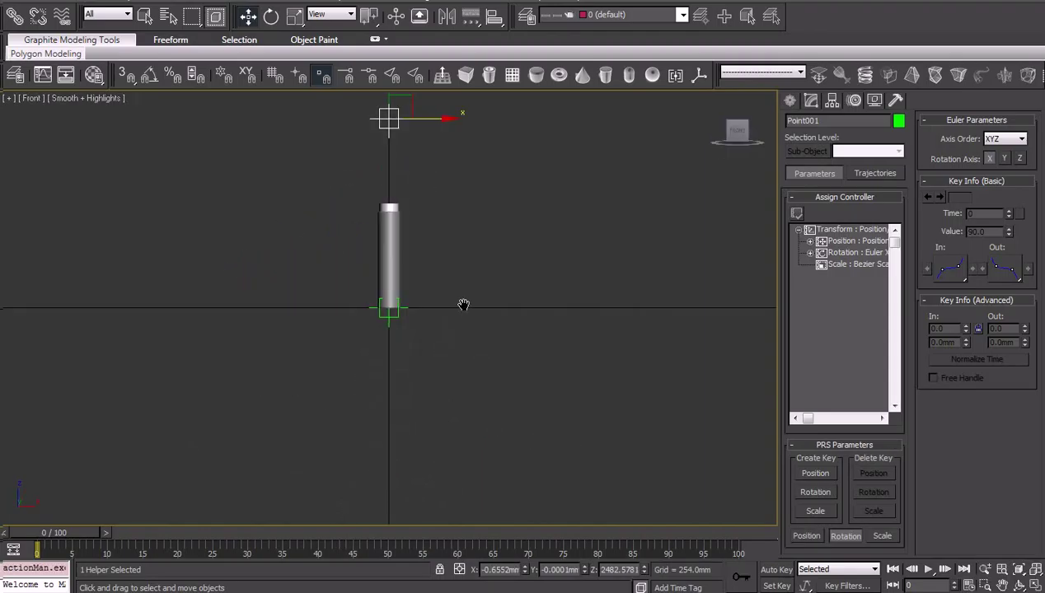
{"action": "scroll", "coordinate": [479, 369], "scroll_direction": "up", "scroll_amount": 3}
{"action": "scroll", "coordinate": [499, 370], "scroll_direction": "down", "scroll_amount": 1}
{"action": "middle_click_drag", "start_coordinate": [499, 370], "coordinate": [505, 421]}
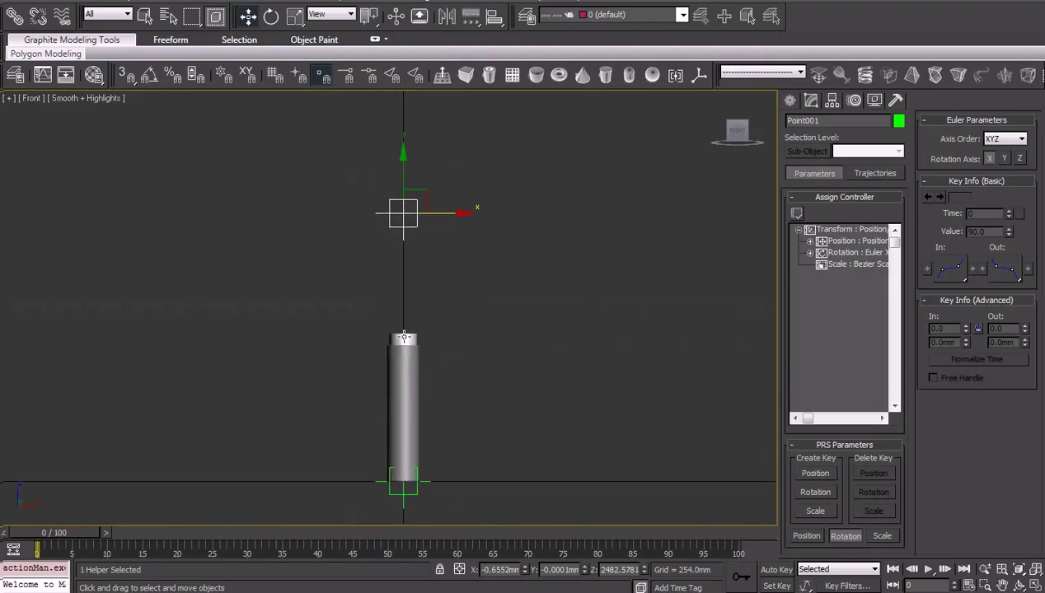
{"action": "left_click", "coordinate": [404, 336]}
{"action": "left_click_drag", "start_coordinate": [420, 420], "coordinate": [406, 335]}
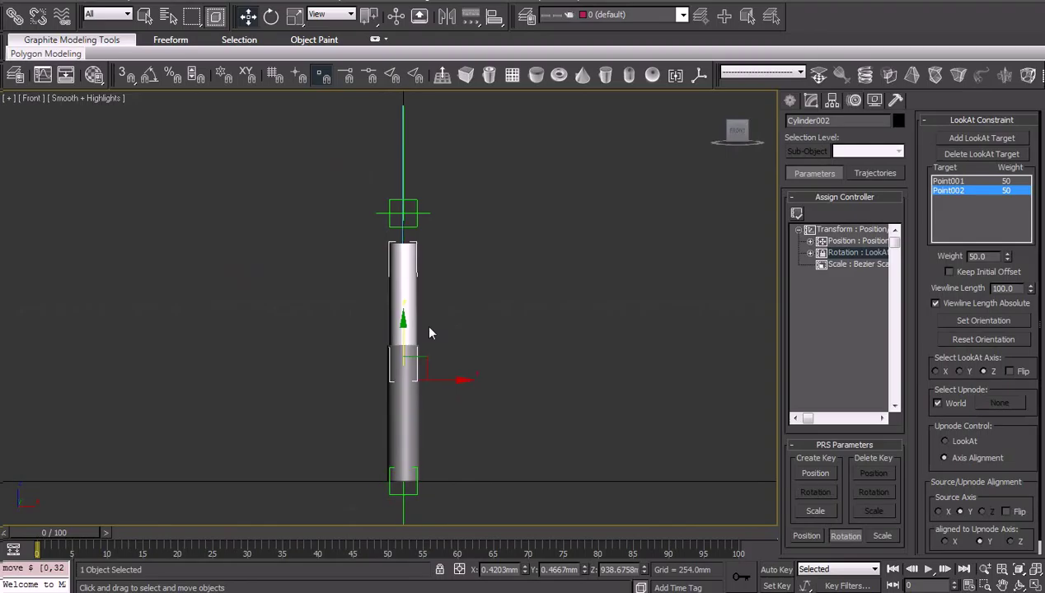
Move Point001 right to watch the cylinders turn, then undo the move
{"action": "scroll", "coordinate": [432, 344], "scroll_direction": "down", "scroll_amount": 3}
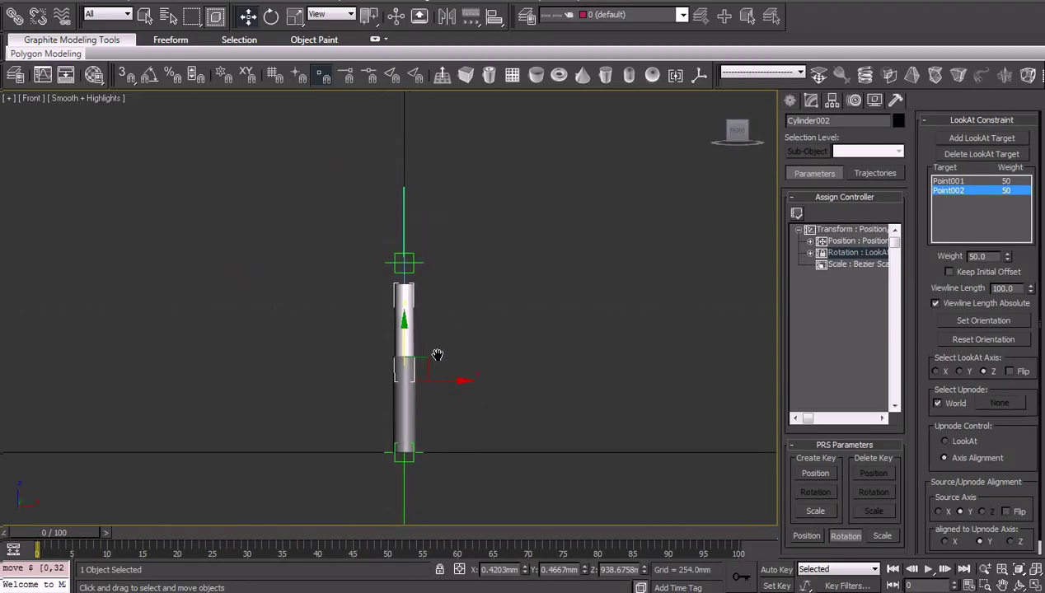
{"action": "left_click", "coordinate": [405, 263]}
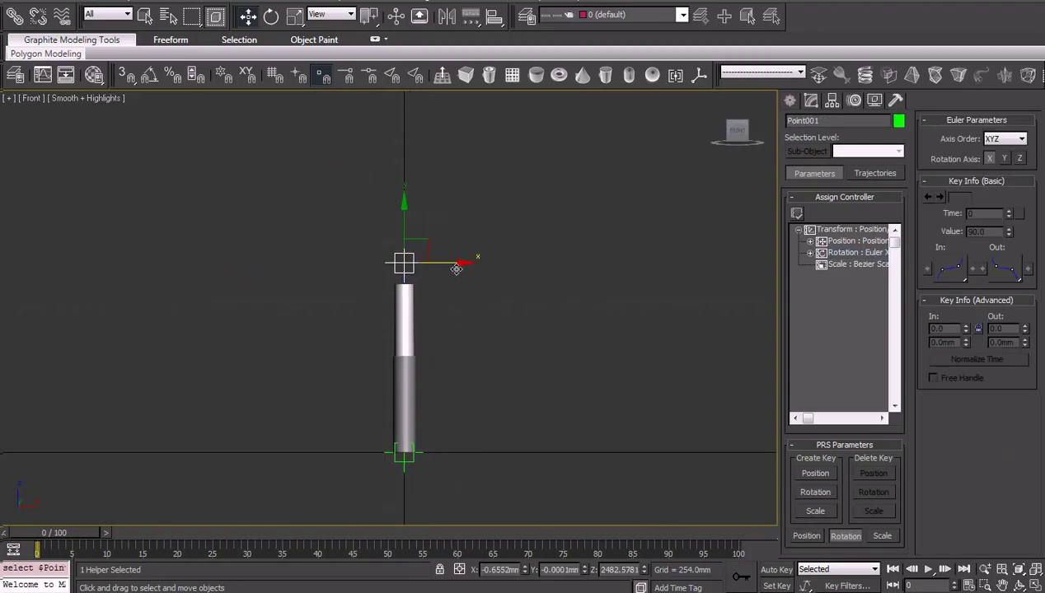
{"action": "left_click_drag", "start_coordinate": [454, 263], "coordinate": [510, 282]}
{"action": "key", "text": "ctrl+z"}
{"action": "key", "text": "ctrl+z"}
Move Cylinder002 back down along its vertical axis
{"action": "left_click", "coordinate": [511, 285]}
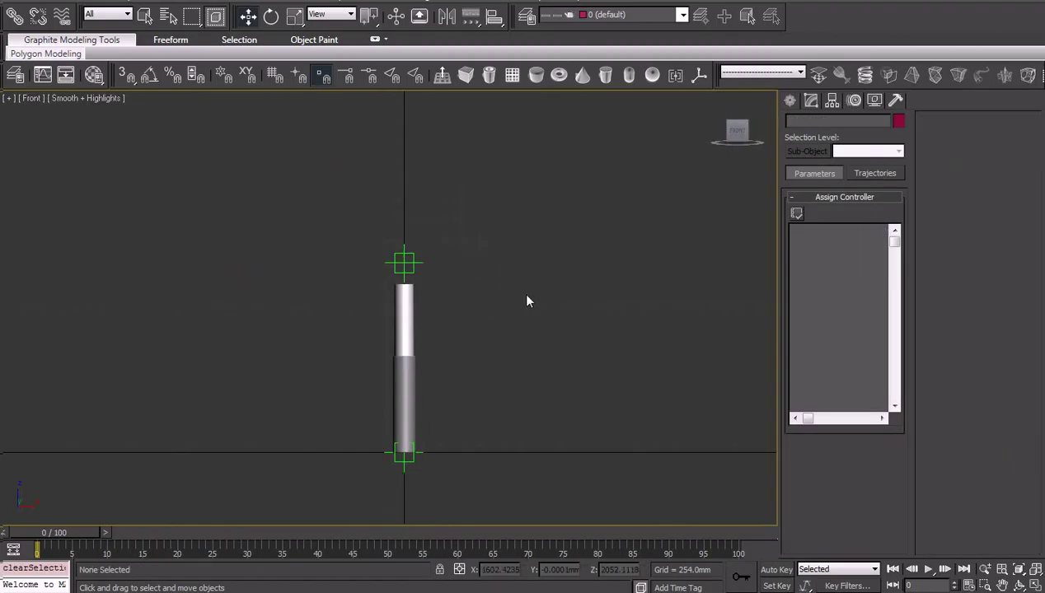
{"action": "left_click", "coordinate": [407, 287]}
{"action": "left_click_drag", "start_coordinate": [405, 332], "coordinate": [414, 401]}
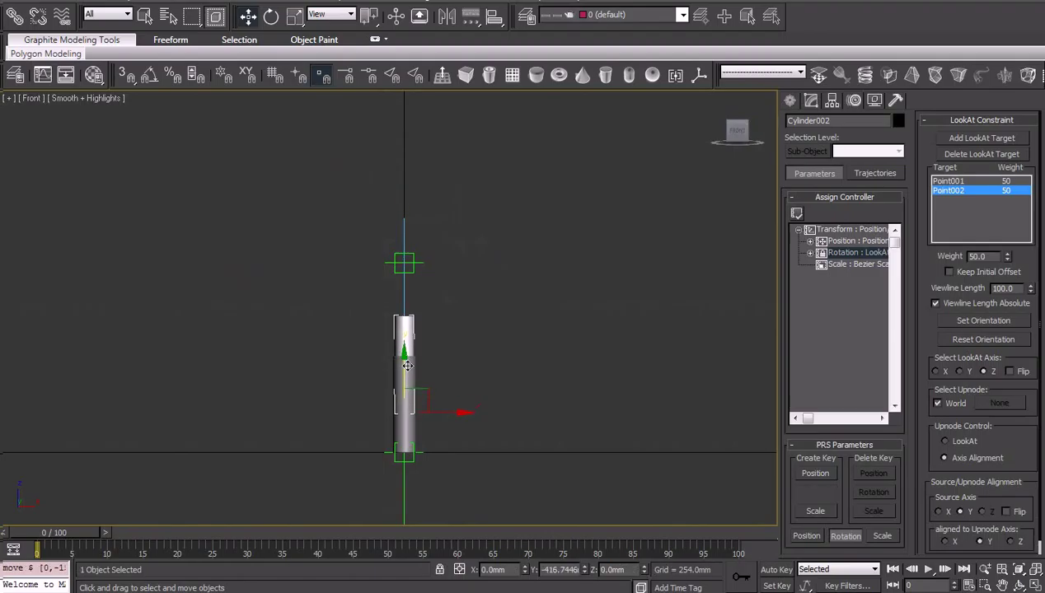
{"action": "middle_click_drag", "start_coordinate": [414, 402], "coordinate": [423, 323]}
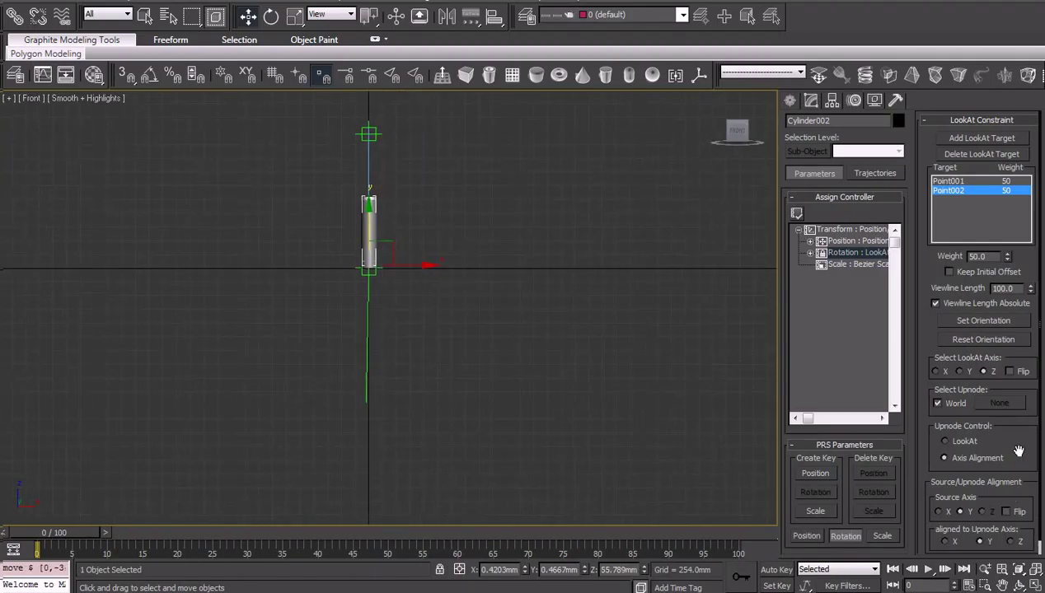
{"action": "scroll", "coordinate": [1019, 452], "scroll_direction": "down", "scroll_amount": 1}
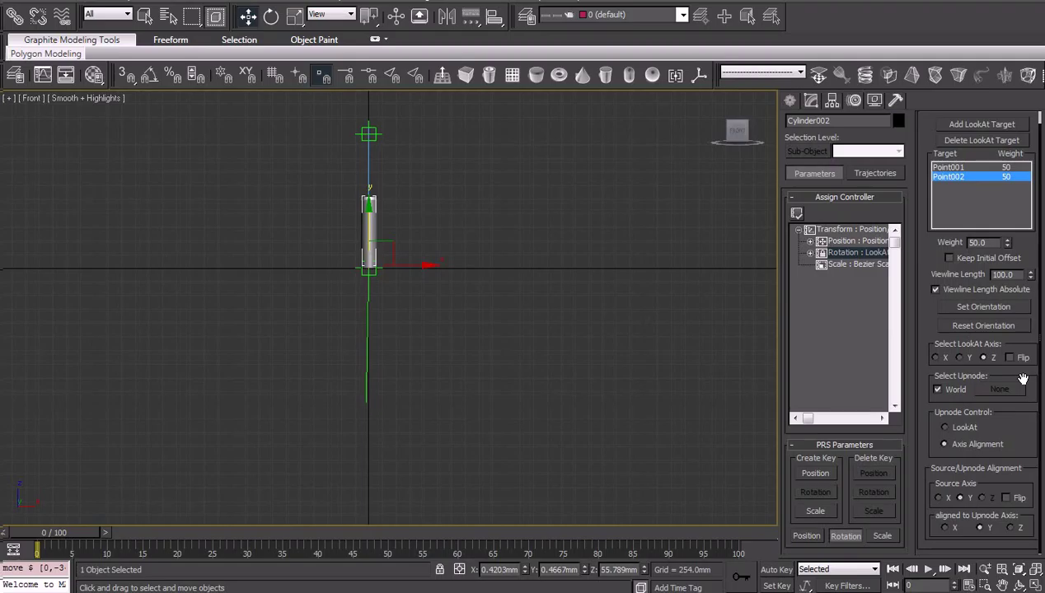
Set the LookAt Constraint's Upnode Control to LookAt instead of Axis Alignment
{"action": "left_click", "coordinate": [879, 179]}
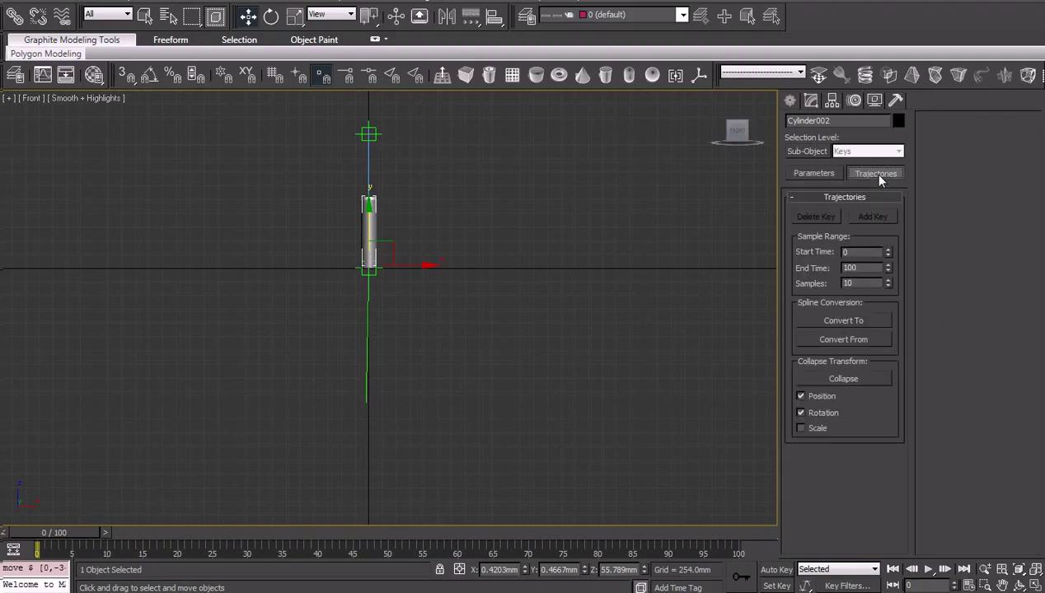
{"action": "left_click", "coordinate": [827, 173]}
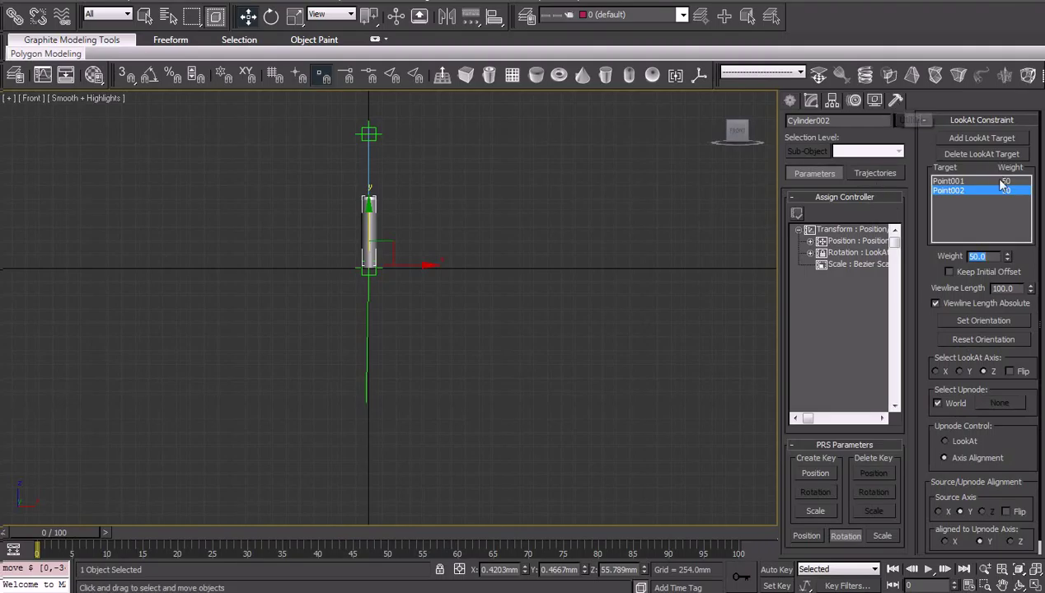
{"action": "scroll", "coordinate": [1030, 260], "scroll_direction": "down", "scroll_amount": 1}
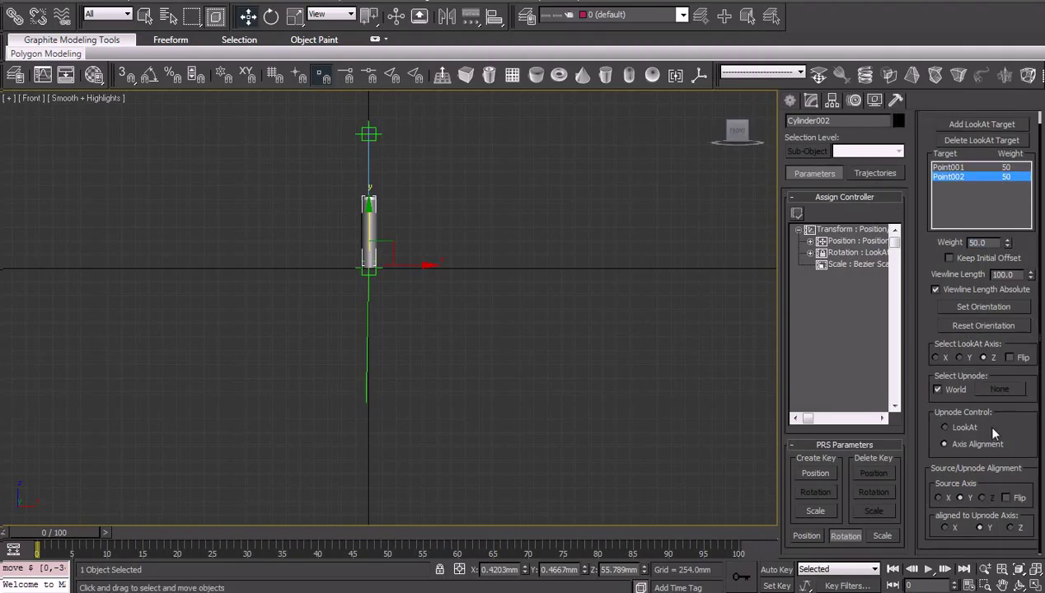
{"action": "left_click", "coordinate": [947, 430]}
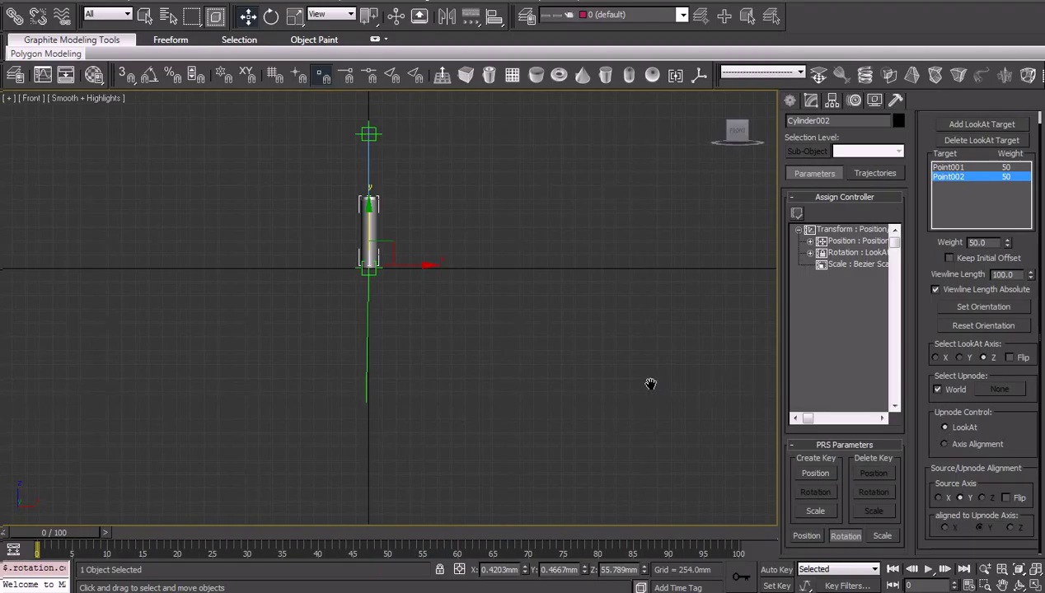
{"action": "middle_click_drag", "start_coordinate": [650, 384], "coordinate": [660, 440]}
{"action": "left_click", "coordinate": [582, 343]}
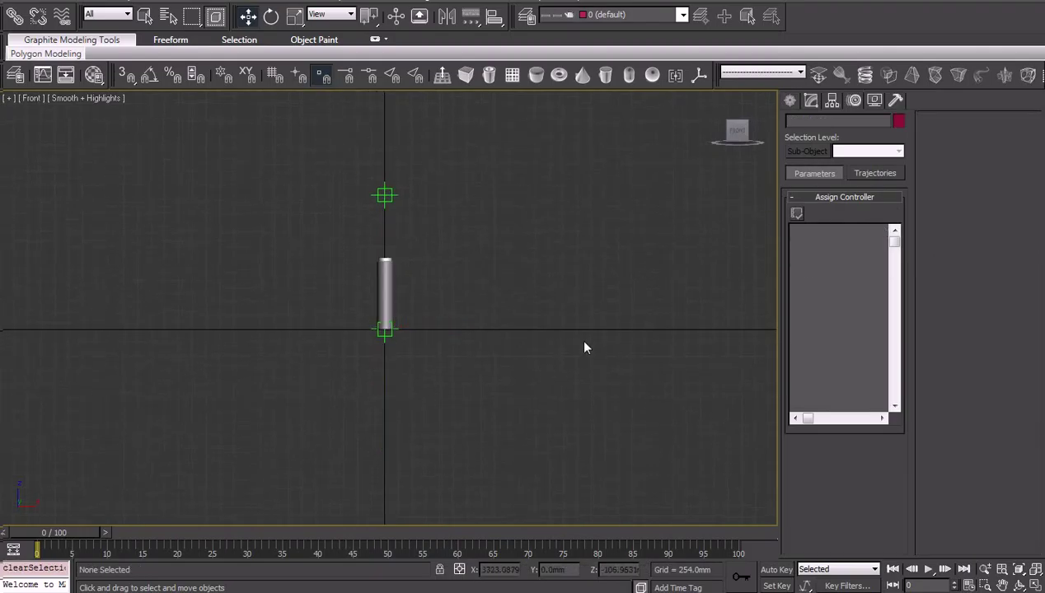
Move Point001 and then Point002 right to test the cylinder's aim, undoing each move
{"action": "left_click", "coordinate": [387, 198]}
{"action": "left_click_drag", "start_coordinate": [416, 205], "coordinate": [622, 242]}
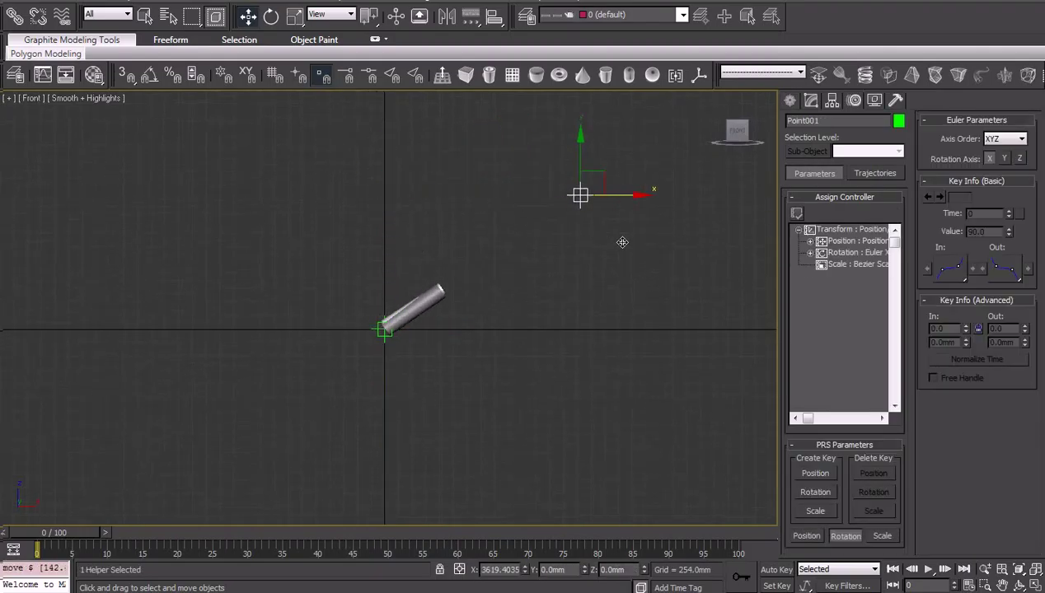
{"action": "key", "text": "ctrl+z"}
{"action": "scroll", "coordinate": [523, 380], "scroll_direction": "up", "scroll_amount": 3}
{"action": "scroll", "coordinate": [523, 380], "scroll_direction": "up", "scroll_amount": 2}
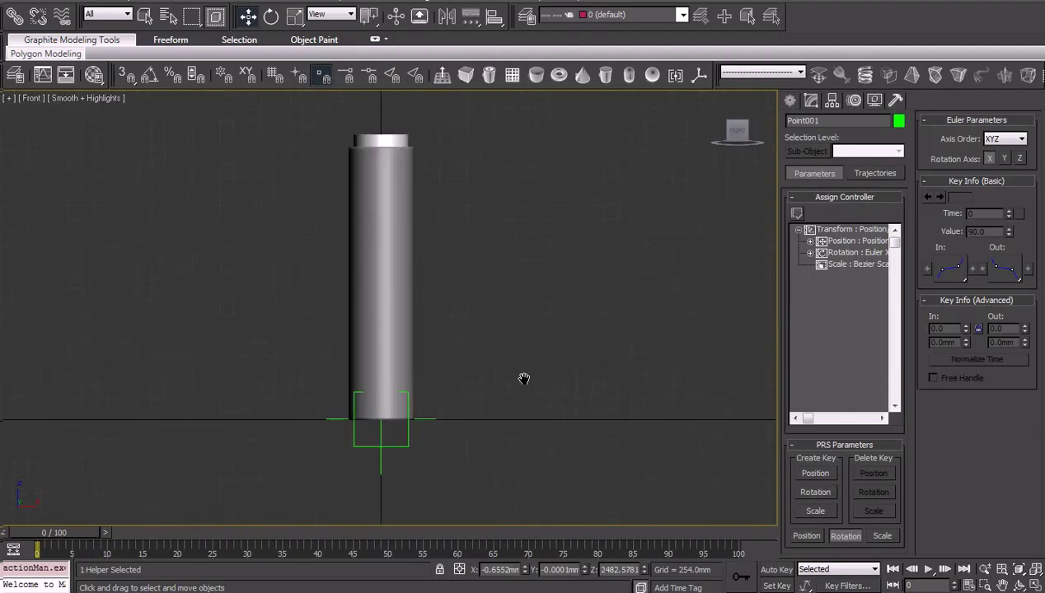
{"action": "middle_click_drag", "start_coordinate": [522, 380], "coordinate": [667, 401]}
{"action": "left_click_drag", "start_coordinate": [435, 401], "coordinate": [600, 382]}
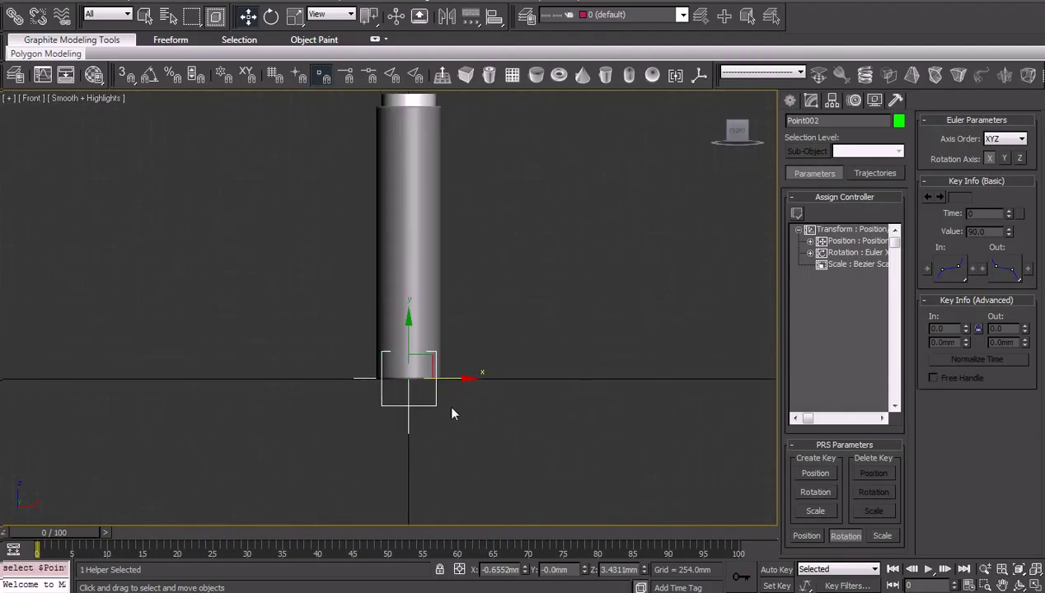
{"action": "key", "text": "ctrl+z"}
{"action": "middle_click_drag", "start_coordinate": [599, 380], "coordinate": [611, 511]}
Remove Point002 from Cylinder002's look-at targets
{"action": "left_click", "coordinate": [441, 202]}
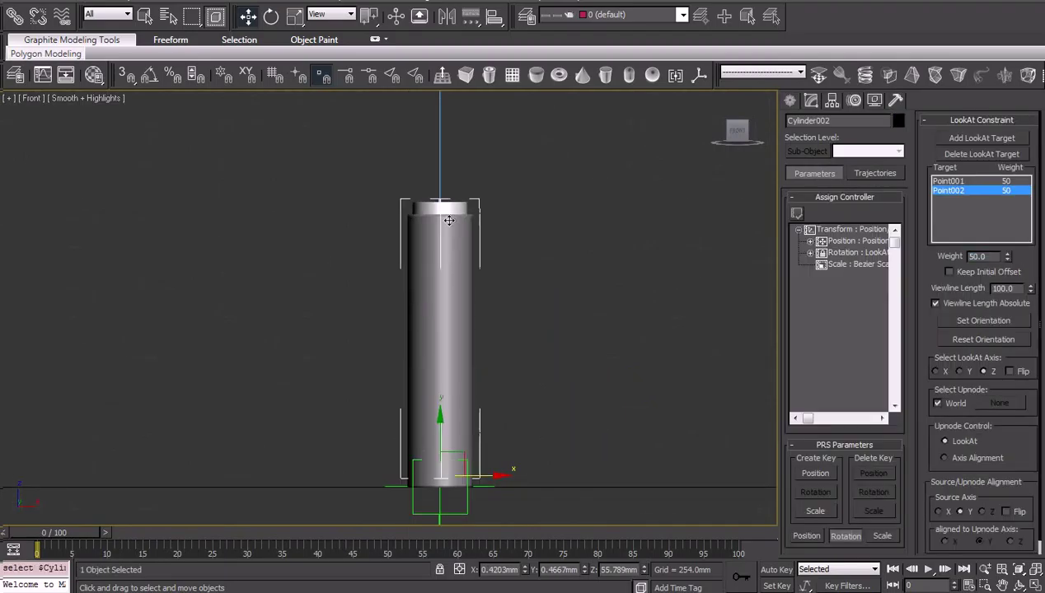
{"action": "scroll", "coordinate": [497, 273], "scroll_direction": "down", "scroll_amount": 2}
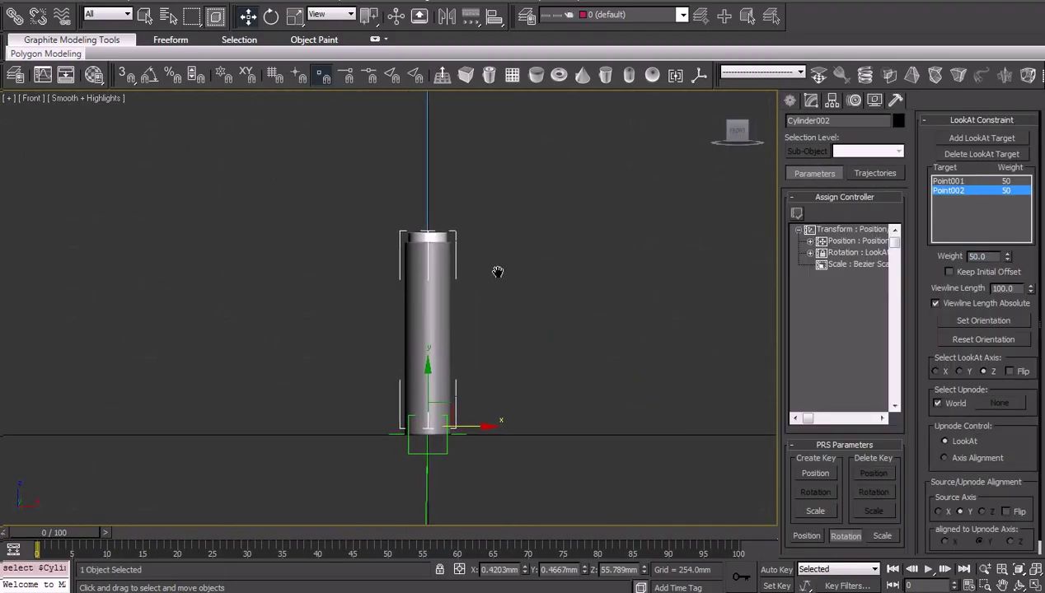
{"action": "left_click", "coordinate": [978, 155]}
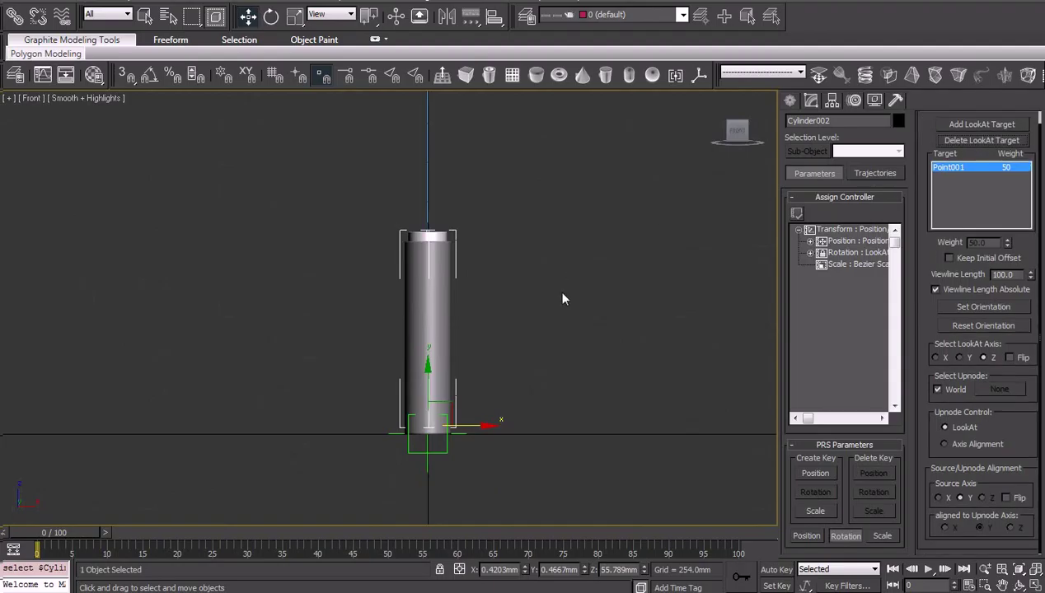
Test the updated constraint by moving Point002 right, then undo
{"action": "left_click_drag", "start_coordinate": [474, 424], "coordinate": [547, 431]}
{"action": "key", "text": "ctrl+z"}
{"action": "left_click", "coordinate": [444, 460]}
{"action": "left_click_drag", "start_coordinate": [480, 439], "coordinate": [518, 437]}
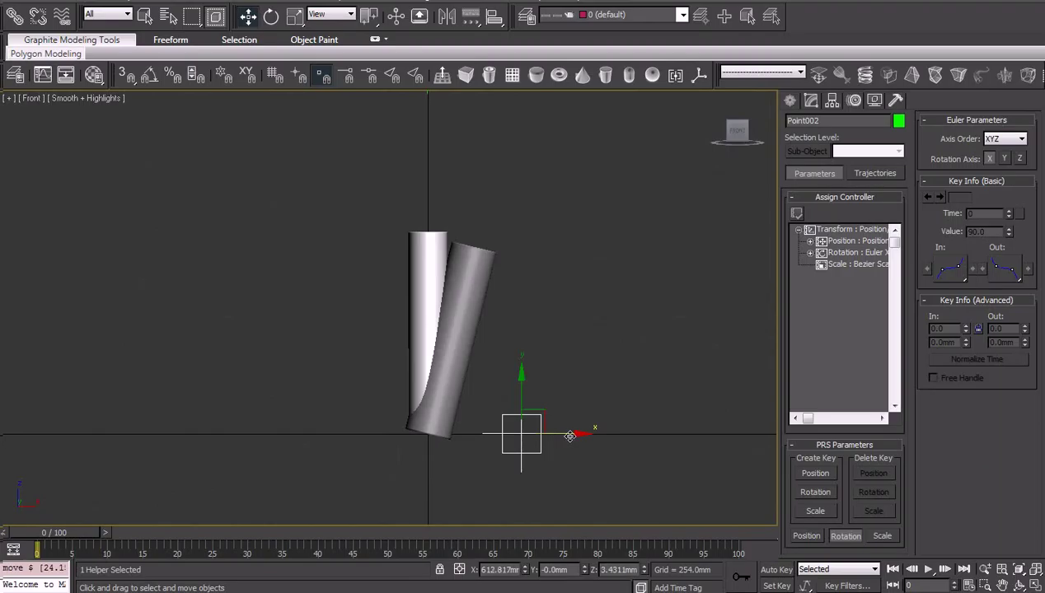
{"action": "key", "text": "ctrl+z"}
Add Point002 back as a look-at target on Cylinder002
{"action": "left_click", "coordinate": [430, 247]}
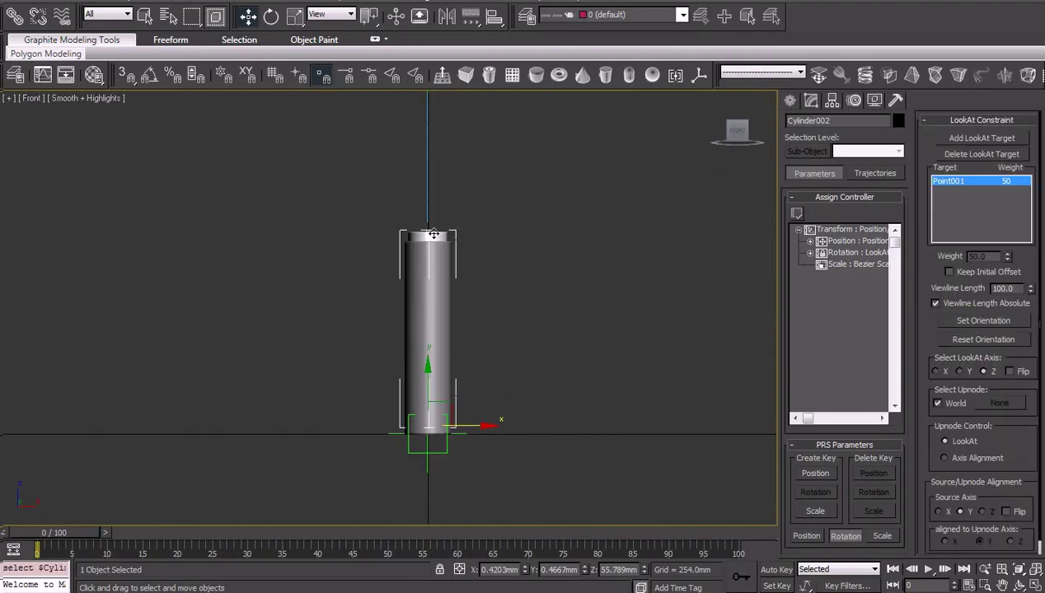
{"action": "left_click", "coordinate": [981, 140]}
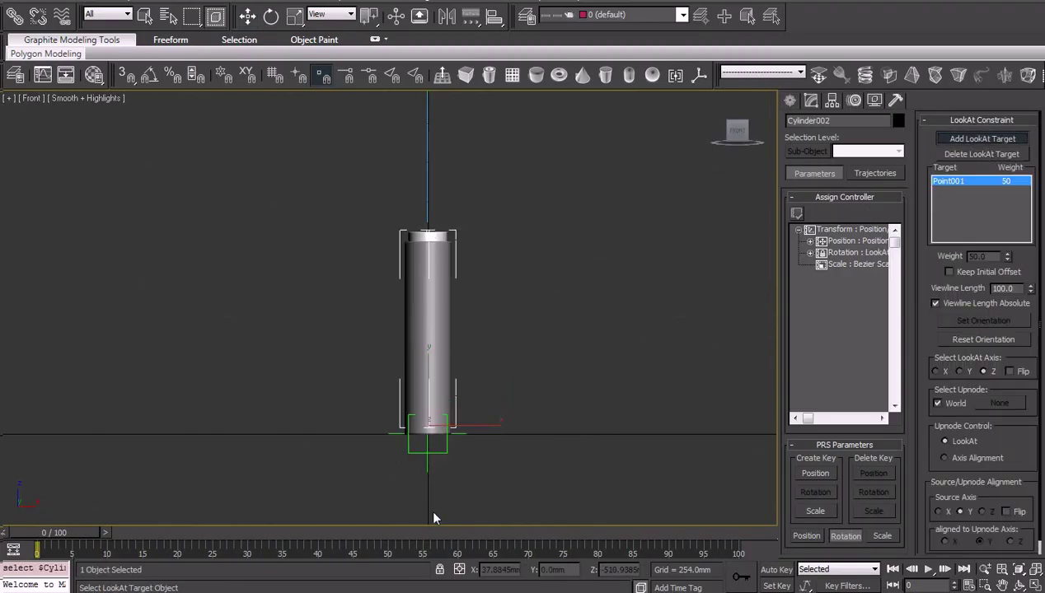
{"action": "left_click", "coordinate": [441, 452]}
{"action": "right_click", "coordinate": [562, 431]}
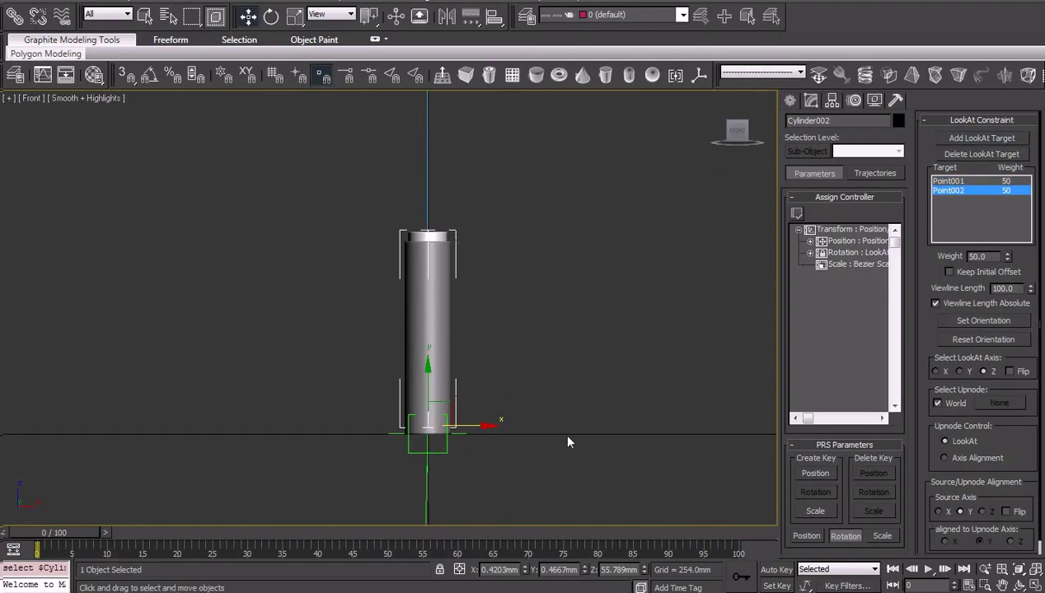
{"action": "middle_click_drag", "start_coordinate": [562, 431], "coordinate": [511, 347]}
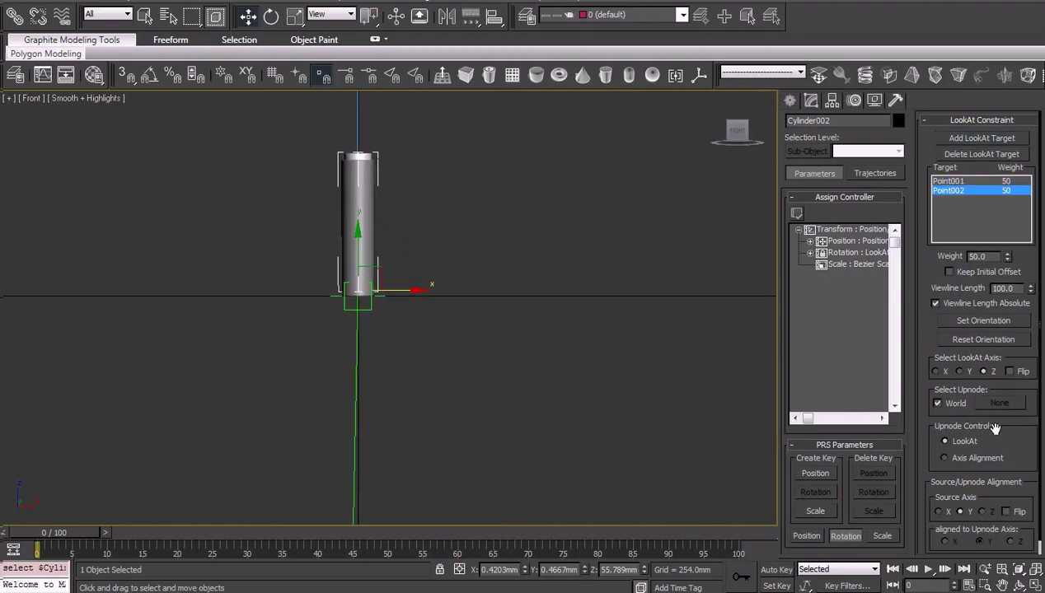
{"action": "scroll", "coordinate": [995, 436], "scroll_direction": "down", "scroll_amount": 1}
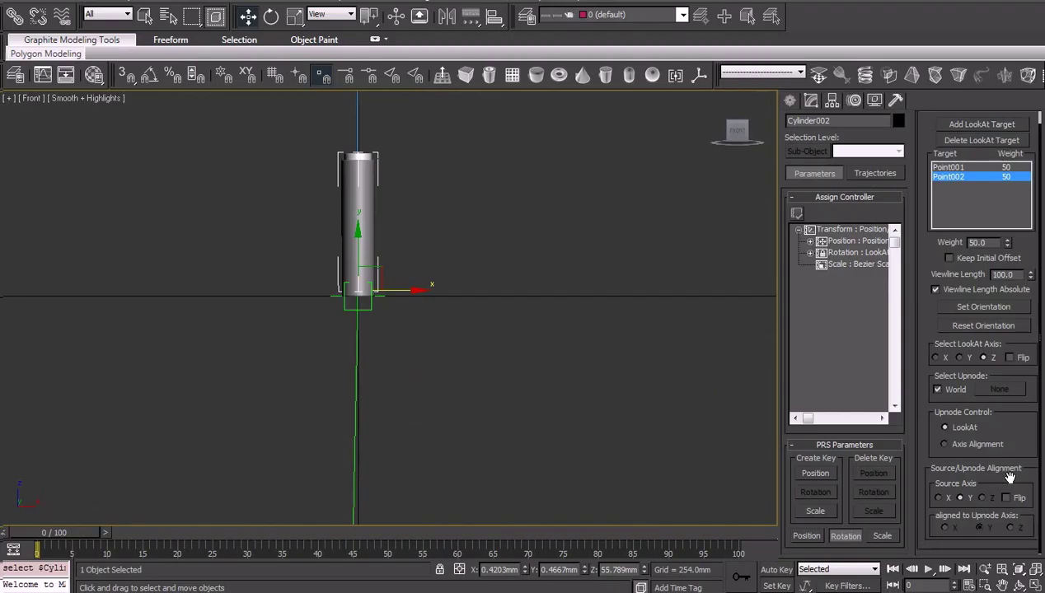
Set the upnode Source Axis to X, clear the selection and zoom out the Front view
{"action": "left_click", "coordinate": [939, 498]}
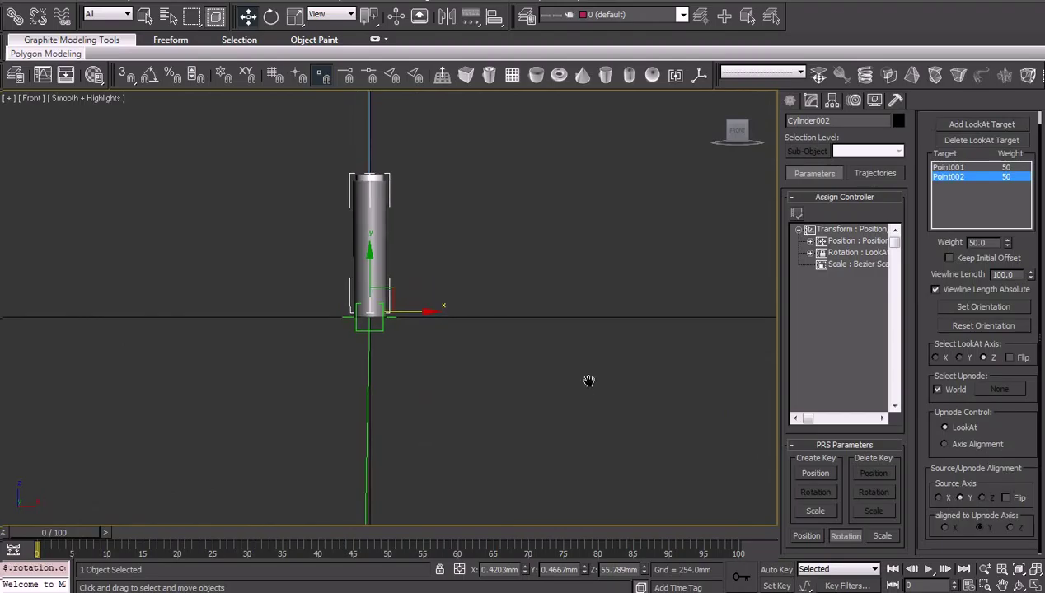
{"action": "middle_click_drag", "start_coordinate": [590, 379], "coordinate": [624, 474]}
{"action": "left_click", "coordinate": [426, 319]}
{"action": "scroll", "coordinate": [483, 338], "scroll_direction": "down", "scroll_amount": 2}
{"action": "middle_click_drag", "start_coordinate": [484, 337], "coordinate": [490, 377]}
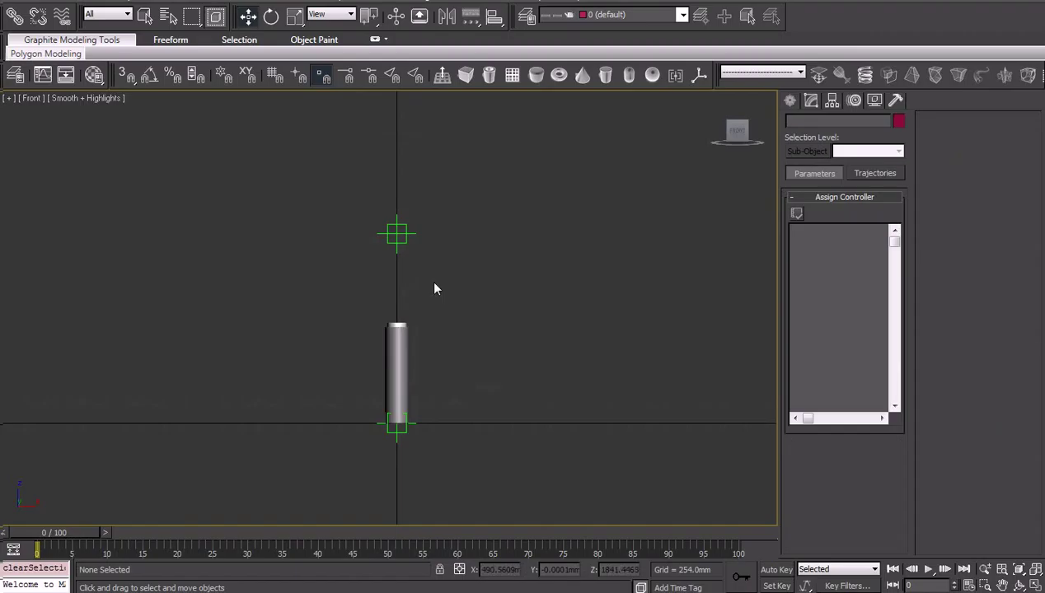
Move Point001 and then Point002 to test the cylinder's aim, undoing each, from a tilted orthographic view
{"action": "left_click", "coordinate": [399, 239]}
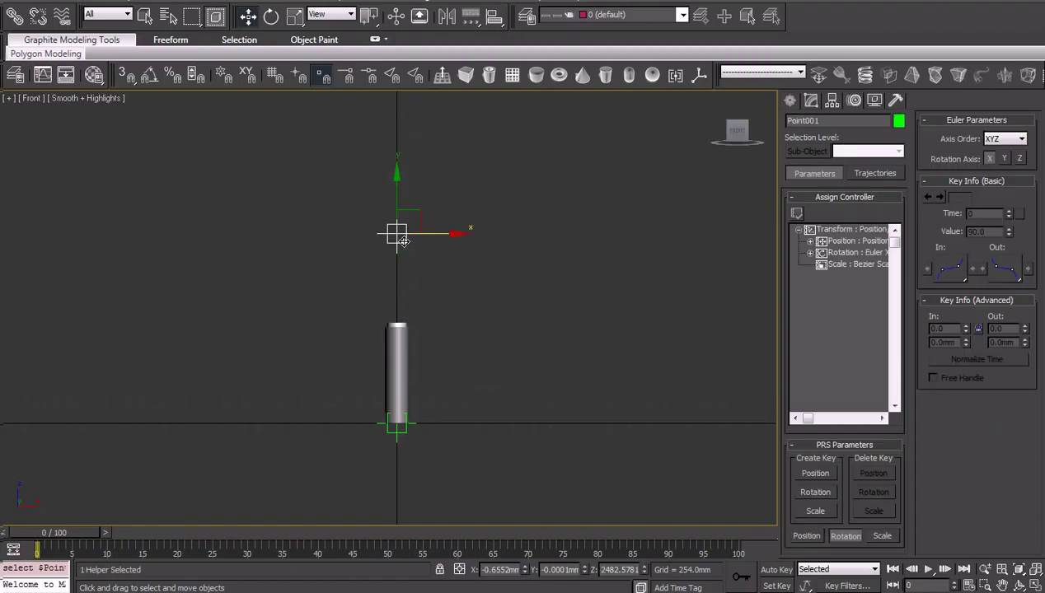
{"action": "mouse_move", "coordinate": [416, 212]}
{"action": "left_mouse_down"}
{"action": "mouse_move", "coordinate": [558, 397]}
{"action": "mouse_move", "coordinate": [530, 470]}
{"action": "mouse_move", "coordinate": [279, 387]}
{"action": "mouse_move", "coordinate": [409, 285]}
{"action": "mouse_move", "coordinate": [418, 295]}
{"action": "left_mouse_up"}
{"action": "key", "text": "ctrl+z"}
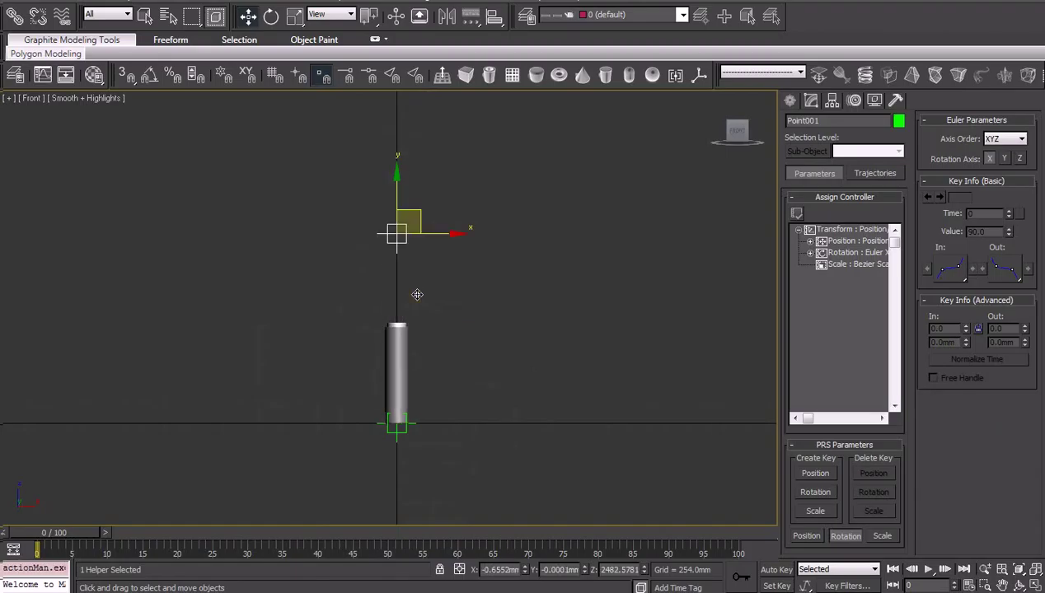
{"action": "left_click", "coordinate": [1018, 586]}
{"action": "mouse_move", "coordinate": [503, 387]}
{"action": "left_mouse_down"}
{"action": "mouse_move", "coordinate": [455, 392]}
{"action": "mouse_move", "coordinate": [537, 404]}
{"action": "left_mouse_up"}
{"action": "right_click", "coordinate": [423, 429]}
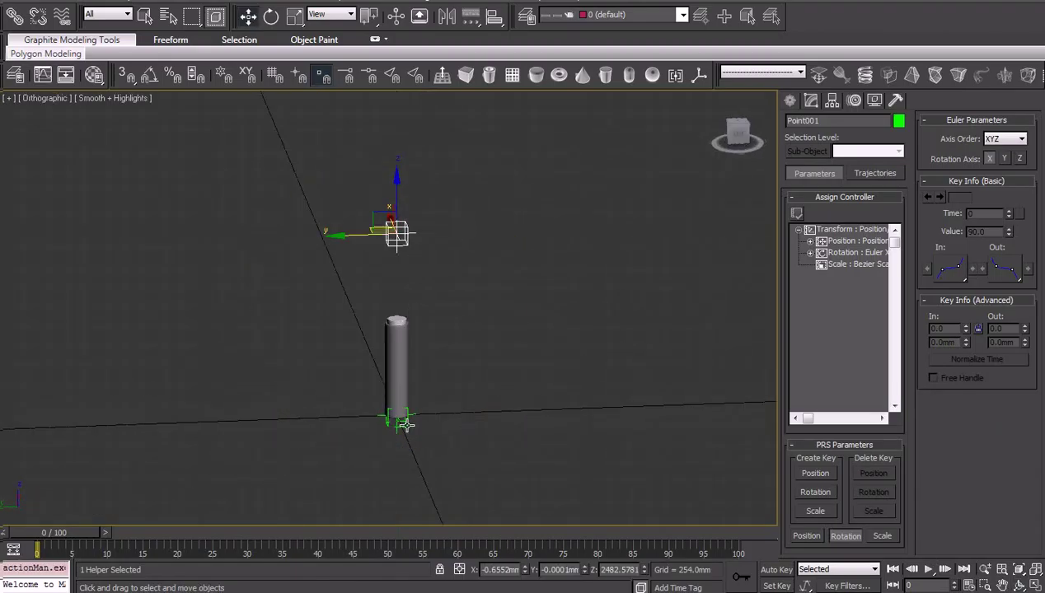
{"action": "left_click", "coordinate": [399, 423]}
{"action": "mouse_move", "coordinate": [348, 418]}
{"action": "left_mouse_down"}
{"action": "mouse_move", "coordinate": [567, 444]}
{"action": "mouse_move", "coordinate": [370, 447]}
{"action": "left_mouse_up"}
{"action": "key", "text": "ctrl+z"}
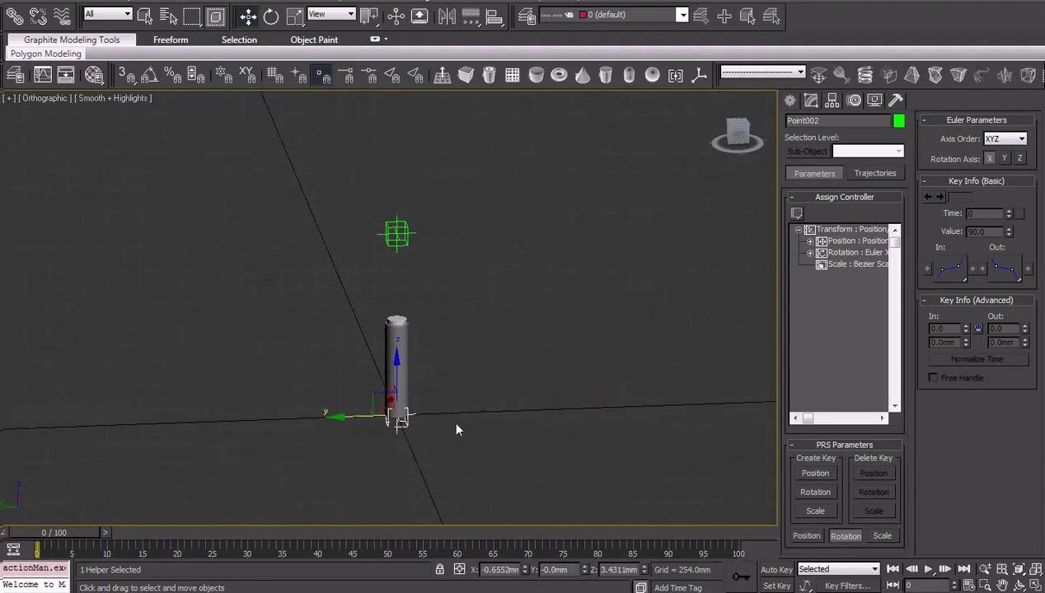
Rotate both point helpers together, then cancel the rotation and clear the selection
{"action": "scroll", "coordinate": [458, 427], "scroll_direction": "up", "scroll_amount": 3}
{"action": "scroll", "coordinate": [470, 352], "scroll_direction": "down", "scroll_amount": 2}
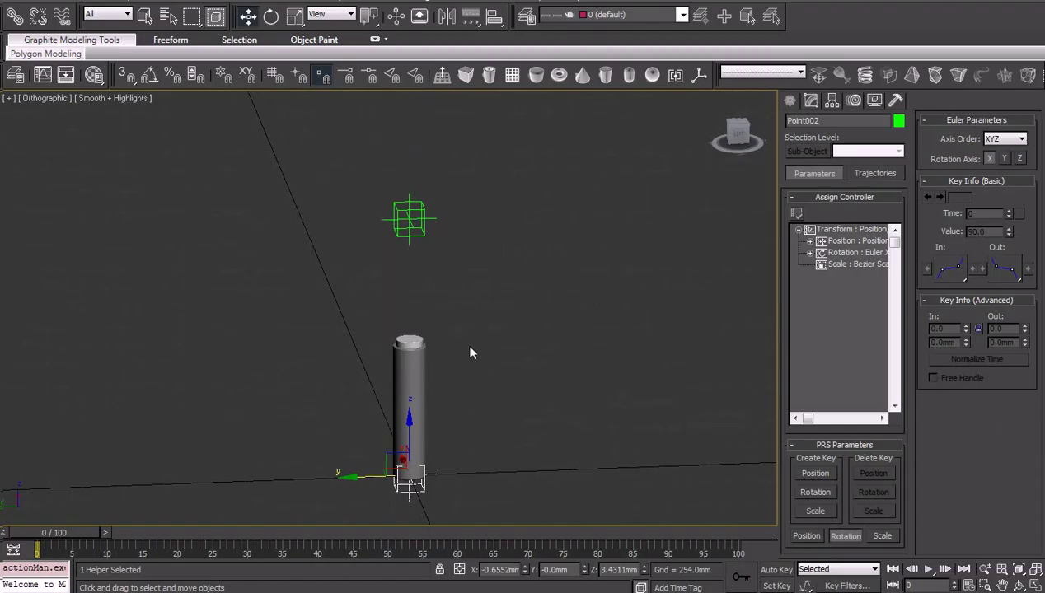
{"action": "left_click", "coordinate": [422, 231], "text": "ctrl"}
{"action": "right_click", "coordinate": [454, 264]}
{"action": "left_click", "coordinate": [483, 287]}
{"action": "left_click_drag", "start_coordinate": [431, 303], "coordinate": [350, 301]}
{"action": "right_click", "coordinate": [350, 301]}
{"action": "left_click", "coordinate": [500, 301]}
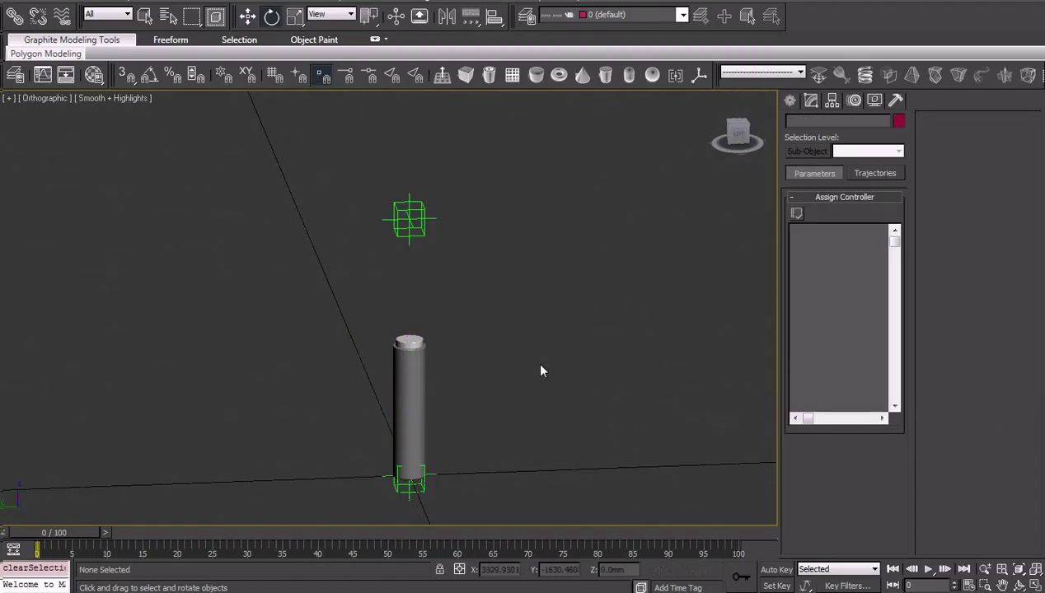
{"action": "left_click_drag", "start_coordinate": [441, 382], "coordinate": [410, 382]}
Move Point001 to tilt the cylinder, undo, and select Cylinder002 to show its LookAt targets
{"action": "left_click", "coordinate": [403, 245]}
{"action": "right_click", "coordinate": [404, 244]}
{"action": "left_click", "coordinate": [420, 266]}
{"action": "left_click_drag", "start_coordinate": [368, 249], "coordinate": [241, 263]}
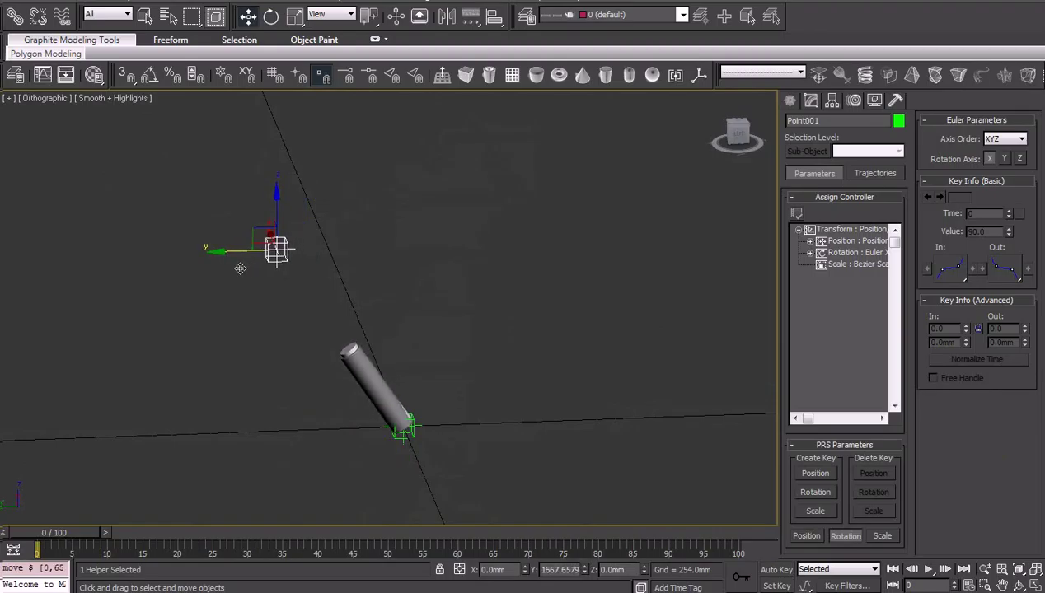
{"action": "key", "text": "ctrl+z"}
{"action": "scroll", "coordinate": [420, 323], "scroll_direction": "up", "scroll_amount": 2}
{"action": "mouse_move", "coordinate": [431, 338]}
{"action": "middle_mouse_down"}
{"action": "mouse_move", "coordinate": [453, 366]}
{"action": "mouse_move", "coordinate": [421, 341]}
{"action": "middle_mouse_up"}
{"action": "left_click", "coordinate": [467, 348]}
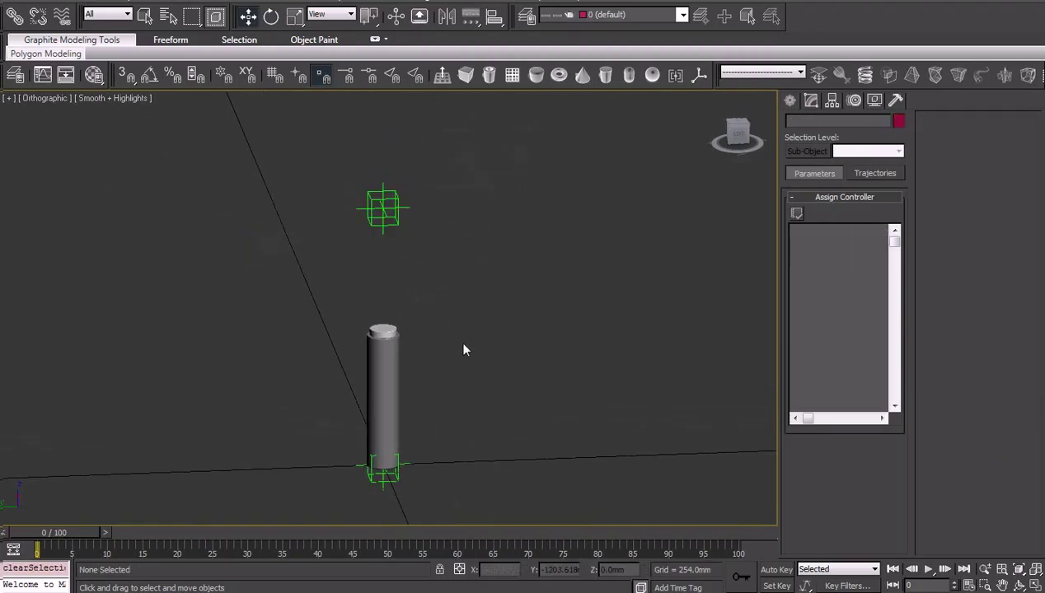
{"action": "left_click", "coordinate": [384, 387]}
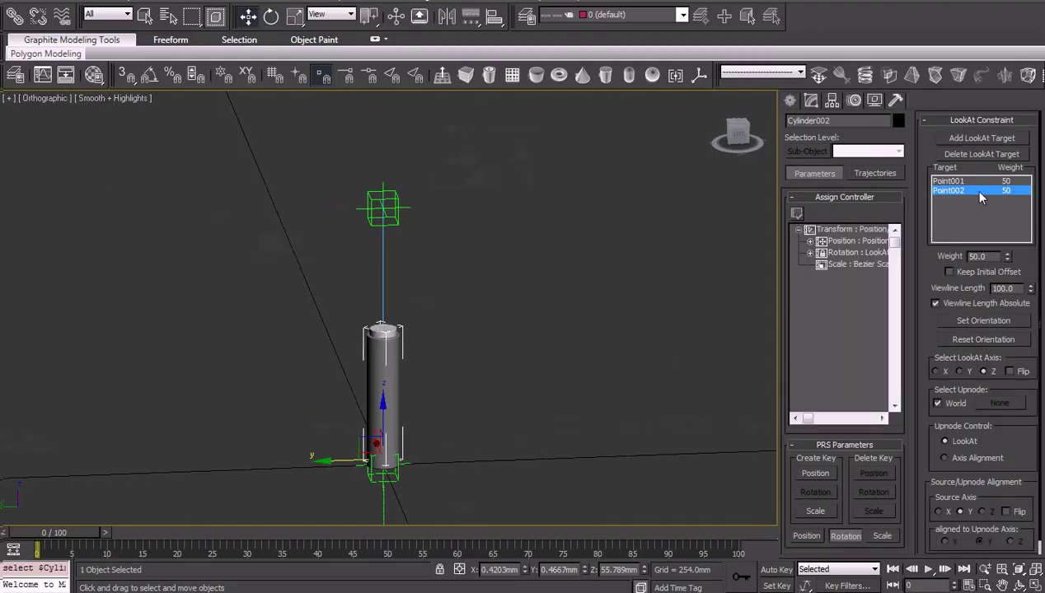
Set Point002's LookAt weight to 30
{"action": "double_click", "coordinate": [991, 258]}
{"action": "type", "text": "30"}
{"action": "key", "text": "Return"}
Move Point001 to check the weighted aim, undo, and reselect Cylinder002
{"action": "left_click", "coordinate": [511, 247]}
{"action": "left_click", "coordinate": [390, 218]}
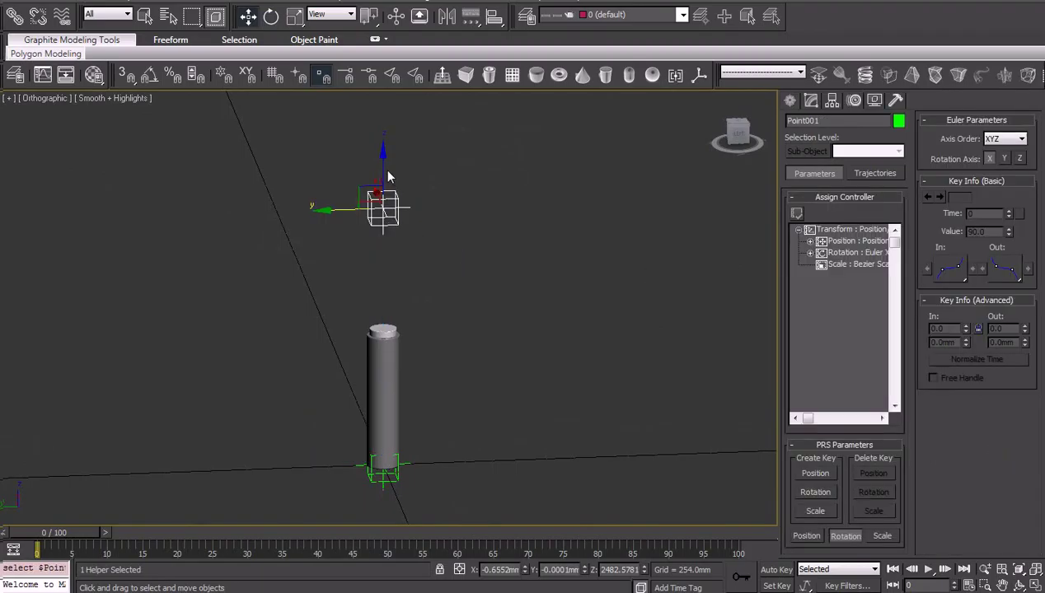
{"action": "left_click_drag", "start_coordinate": [348, 208], "coordinate": [181, 241]}
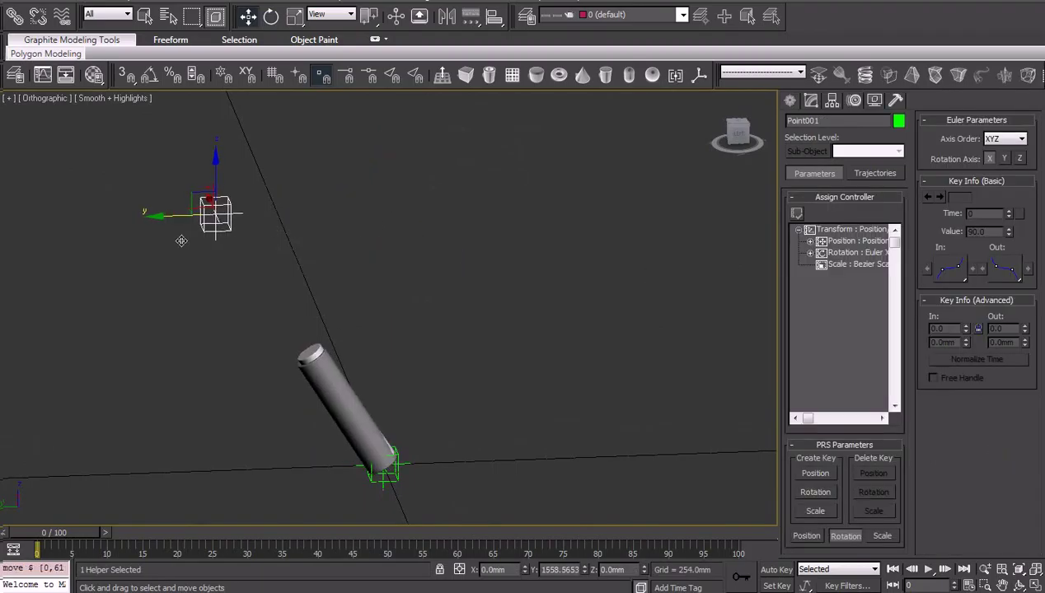
{"action": "key", "text": "ctrl+z"}
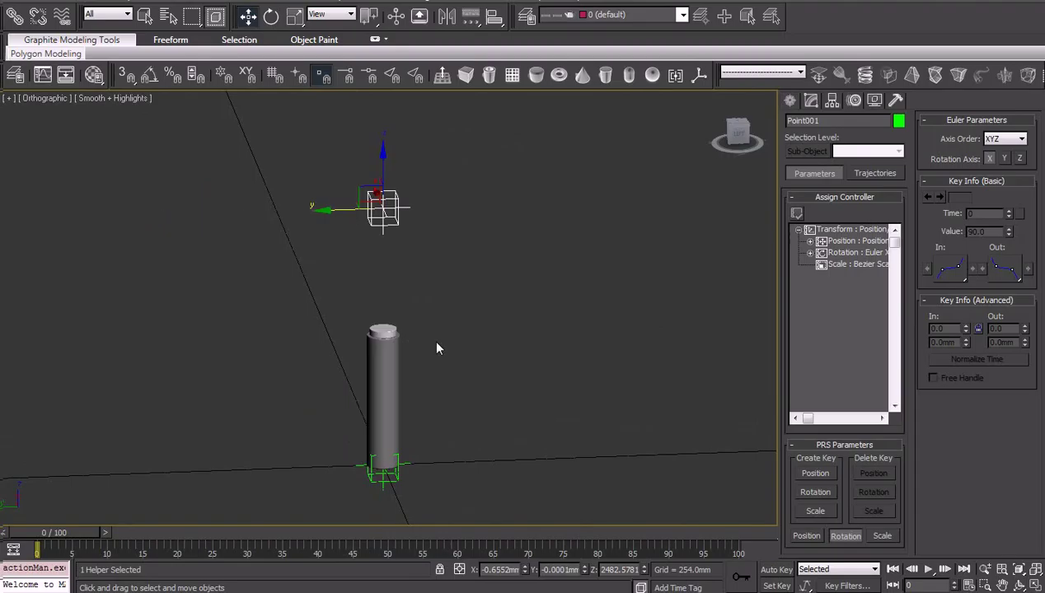
{"action": "middle_click_drag", "start_coordinate": [453, 356], "coordinate": [450, 326]}
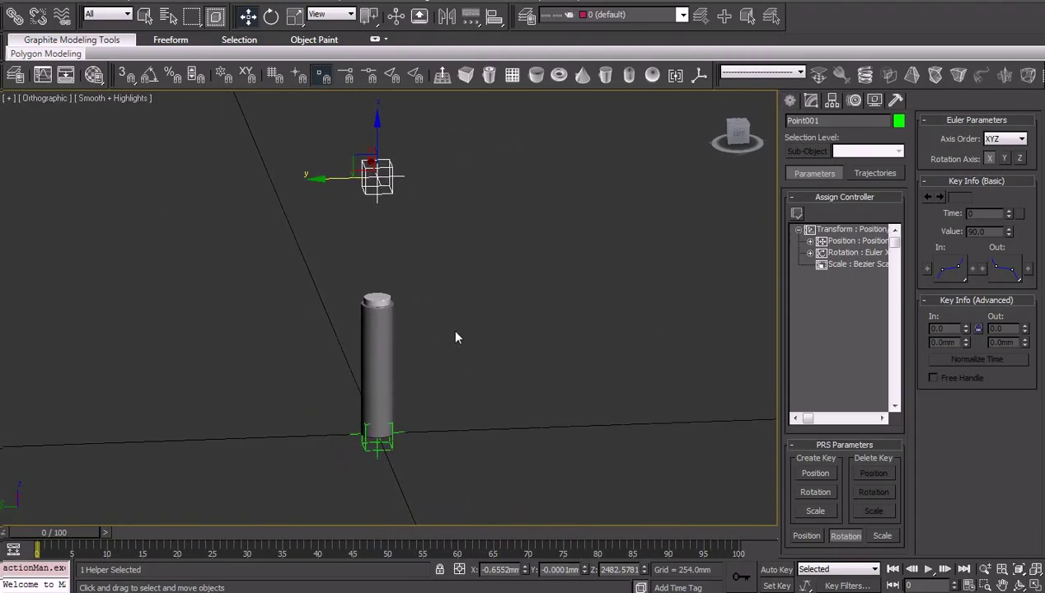
{"action": "left_click", "coordinate": [377, 300]}
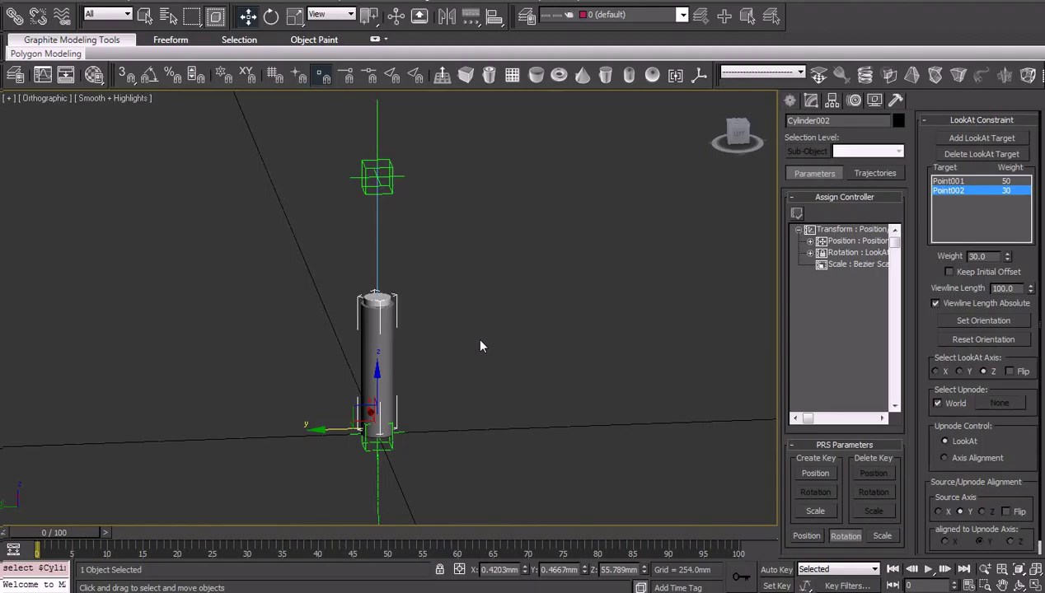
Try LookAt Axis Y and X, restore Z, and press Set Orientation
{"action": "left_click", "coordinate": [961, 374]}
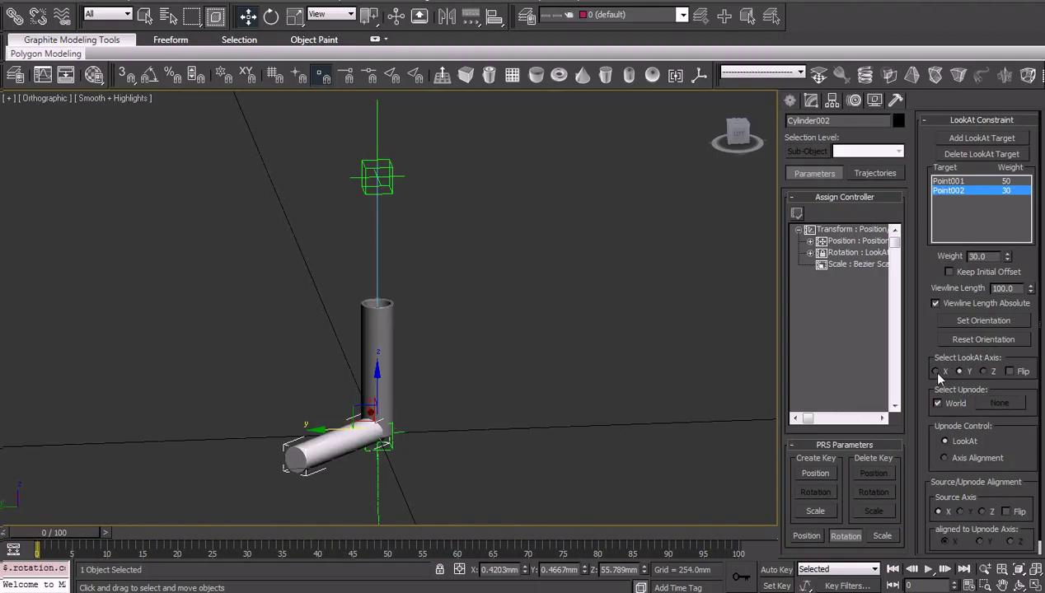
{"action": "left_click", "coordinate": [937, 373]}
{"action": "left_click", "coordinate": [984, 372]}
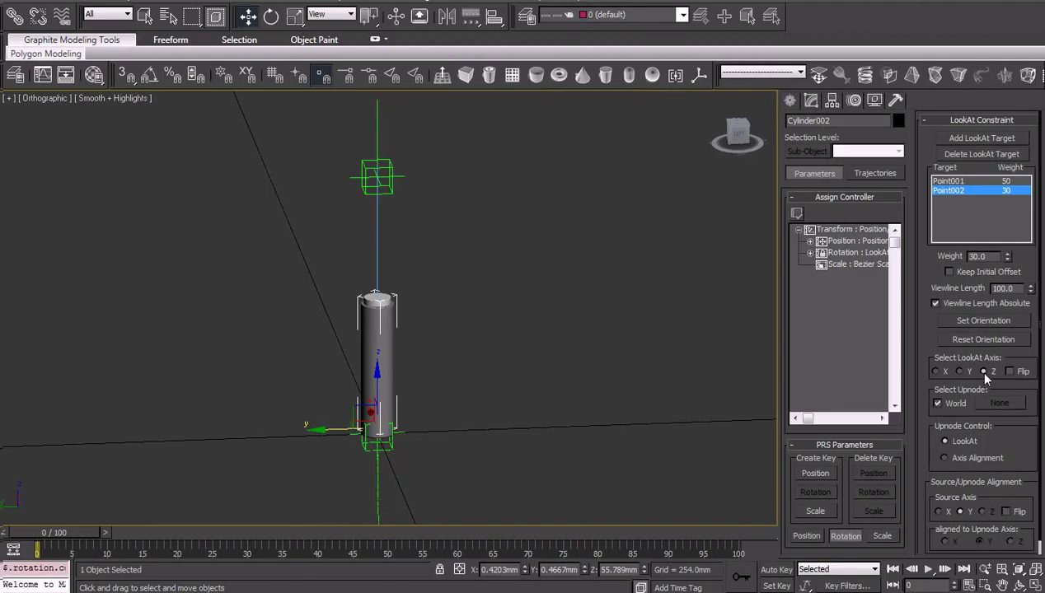
{"action": "left_click", "coordinate": [987, 321]}
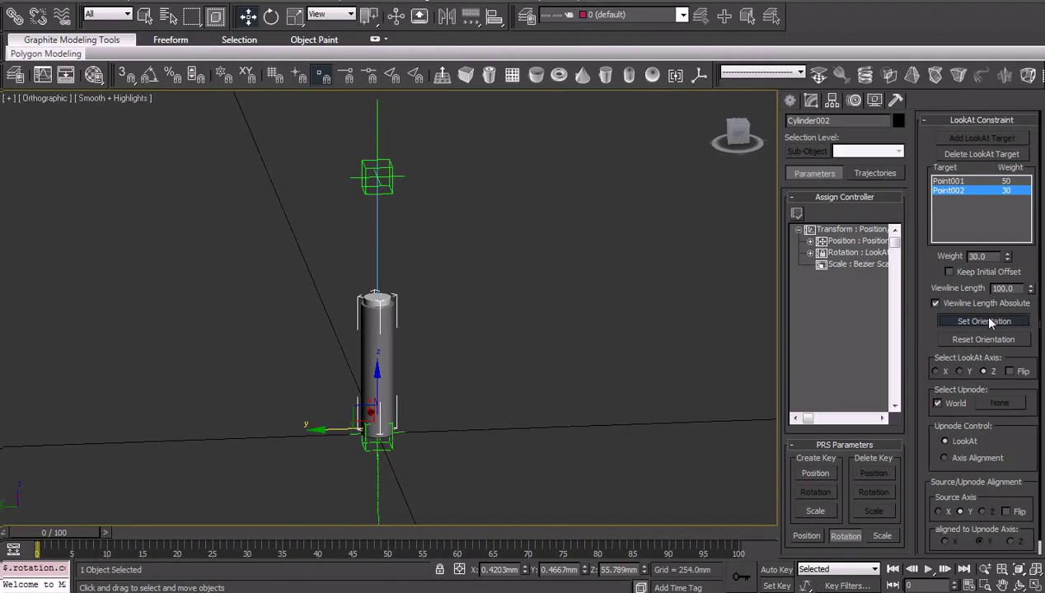
Move Point001 left to see the cylinder re-aim, then undo
{"action": "left_click", "coordinate": [375, 191]}
{"action": "left_click", "coordinate": [412, 282]}
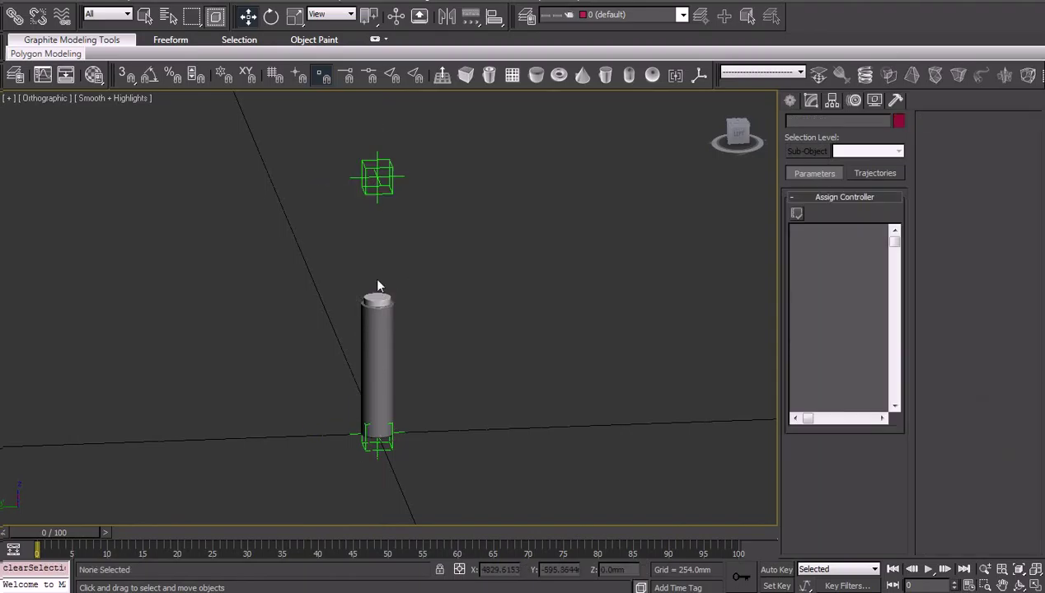
{"action": "left_click", "coordinate": [377, 177]}
{"action": "mouse_move", "coordinate": [359, 192]}
{"action": "left_mouse_down"}
{"action": "mouse_move", "coordinate": [144, 212]}
{"action": "mouse_move", "coordinate": [583, 249]}
{"action": "left_mouse_up"}
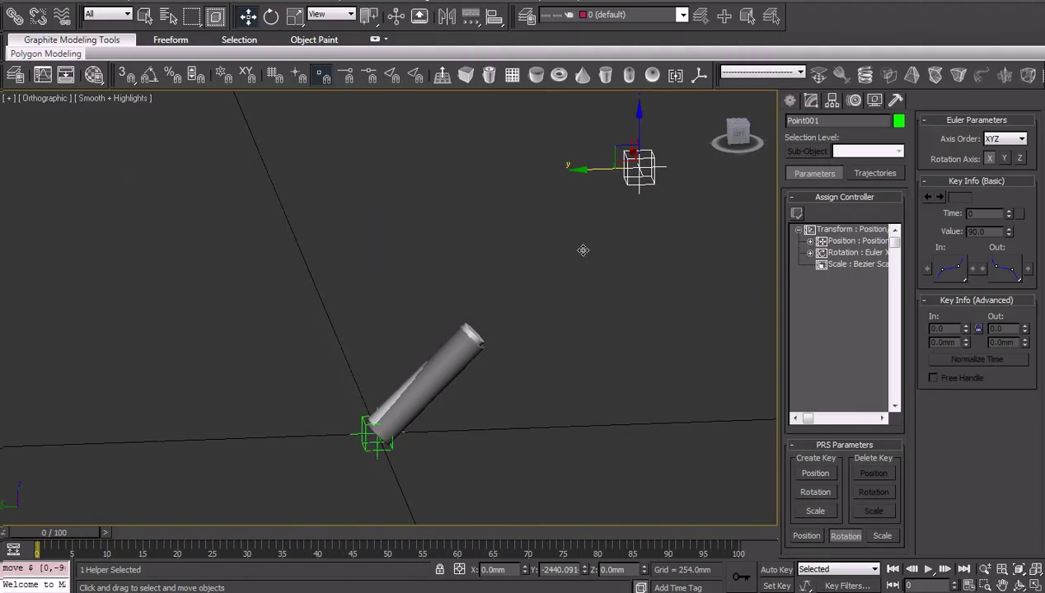
{"action": "key", "text": "ctrl+z"}
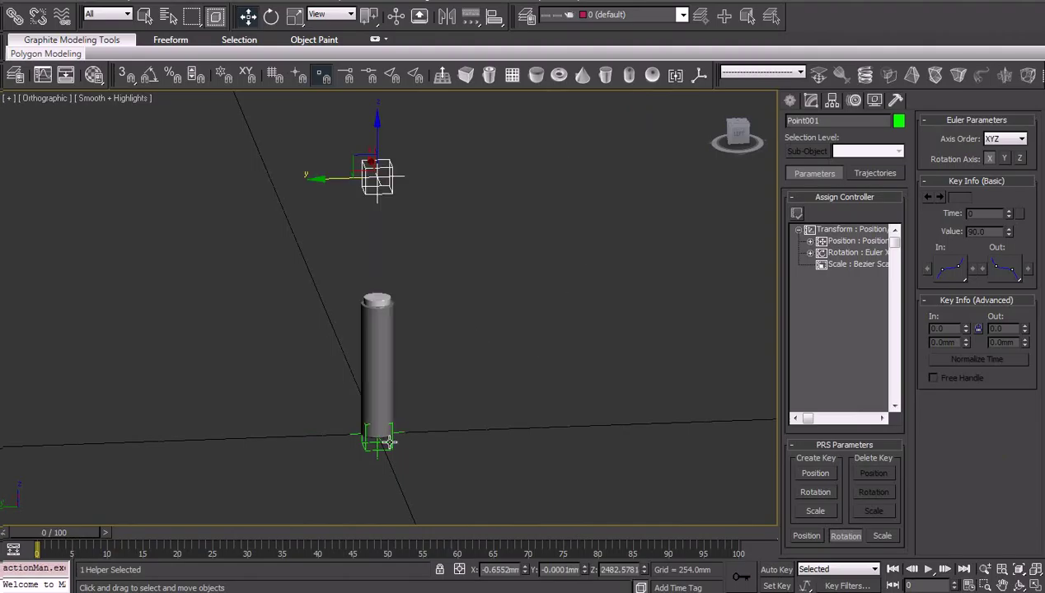
Move Point002 right to tilt the cylinder, undo, and select Cylinder001
{"action": "left_click", "coordinate": [389, 443]}
{"action": "left_click_drag", "start_coordinate": [329, 434], "coordinate": [481, 434]}
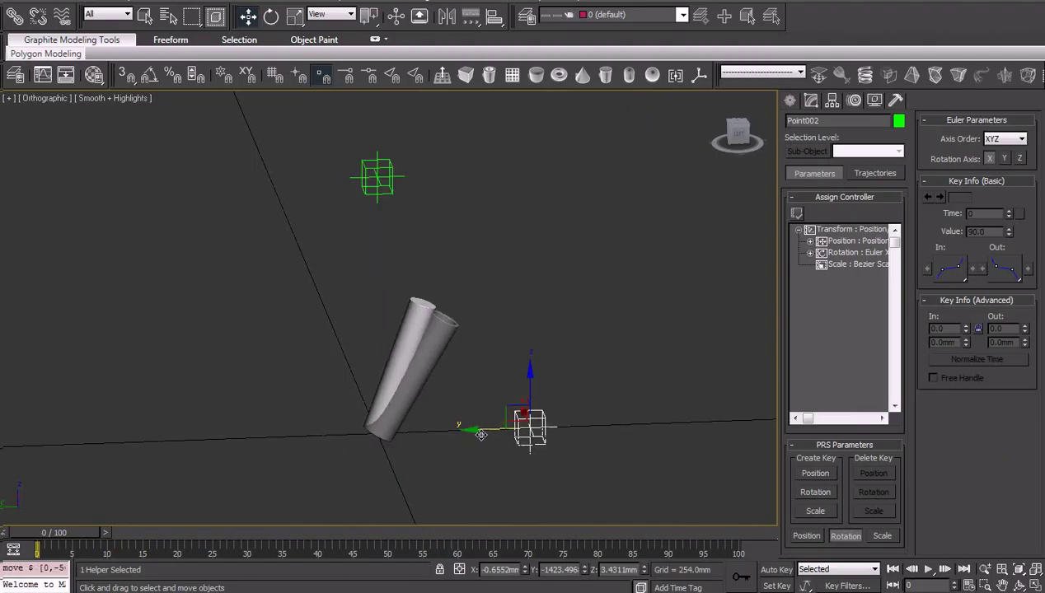
{"action": "key", "text": "ctrl+z"}
{"action": "left_click", "coordinate": [518, 329]}
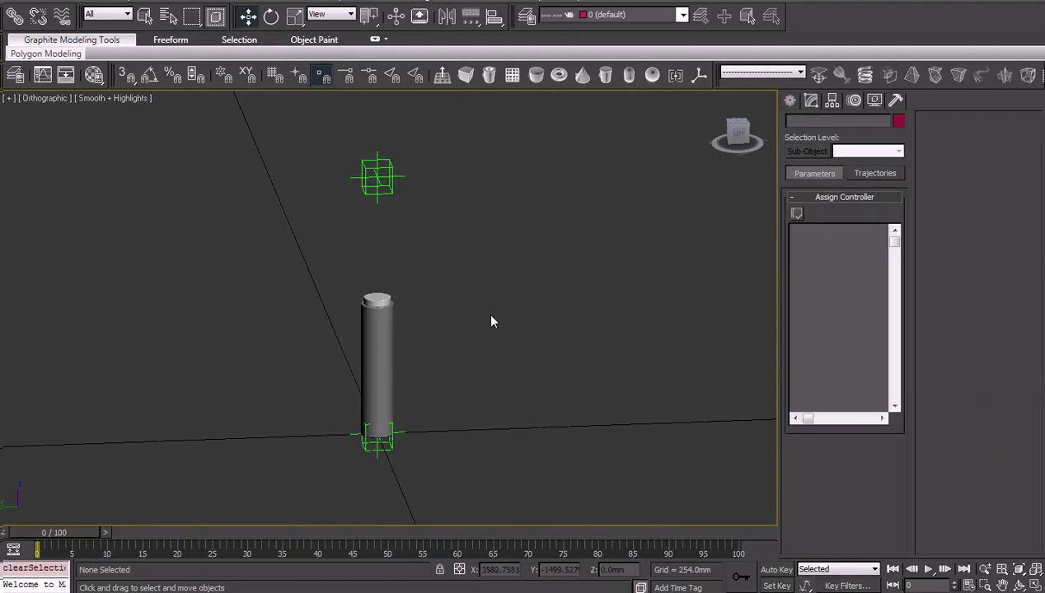
{"action": "left_click", "coordinate": [388, 314]}
Delete Point002 from Cylinder001's look-at targets and move Point001 to see it tilt
{"action": "scroll", "coordinate": [427, 351], "scroll_direction": "up", "scroll_amount": 3}
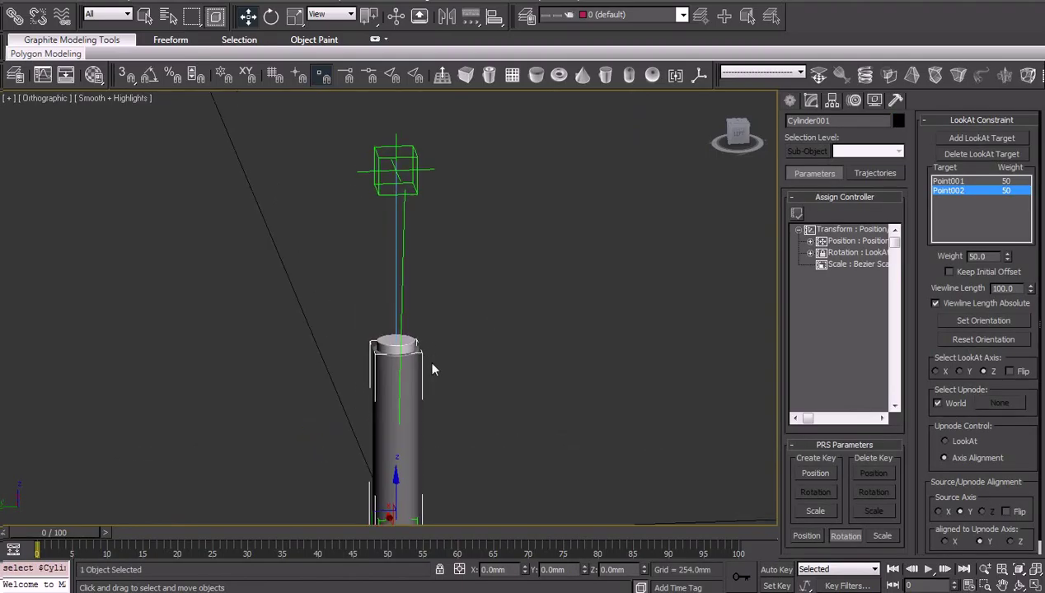
{"action": "scroll", "coordinate": [416, 272], "scroll_direction": "down", "scroll_amount": 1}
{"action": "scroll", "coordinate": [438, 284], "scroll_direction": "down", "scroll_amount": 1}
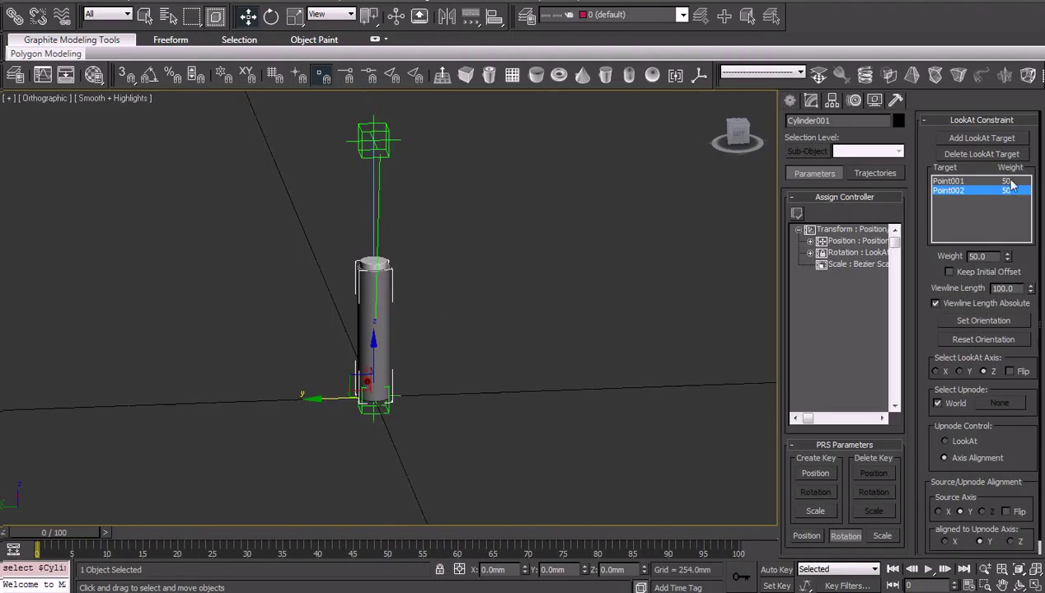
{"action": "left_click", "coordinate": [994, 158]}
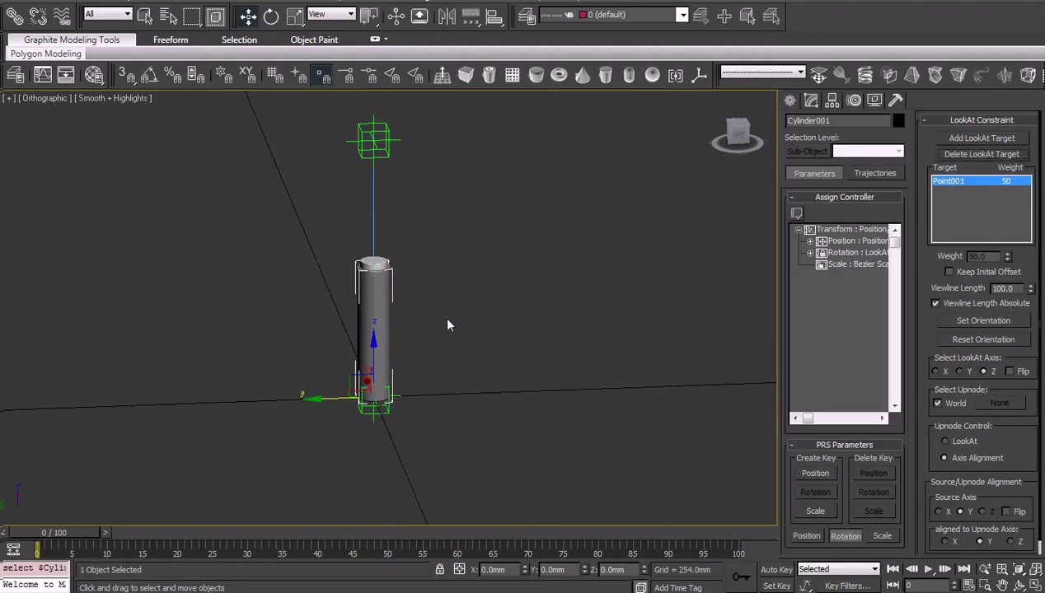
{"action": "left_click", "coordinate": [362, 157]}
{"action": "mouse_move", "coordinate": [367, 168]}
{"action": "left_mouse_down"}
{"action": "mouse_move", "coordinate": [222, 210]}
{"action": "mouse_move", "coordinate": [408, 289]}
{"action": "left_mouse_up"}
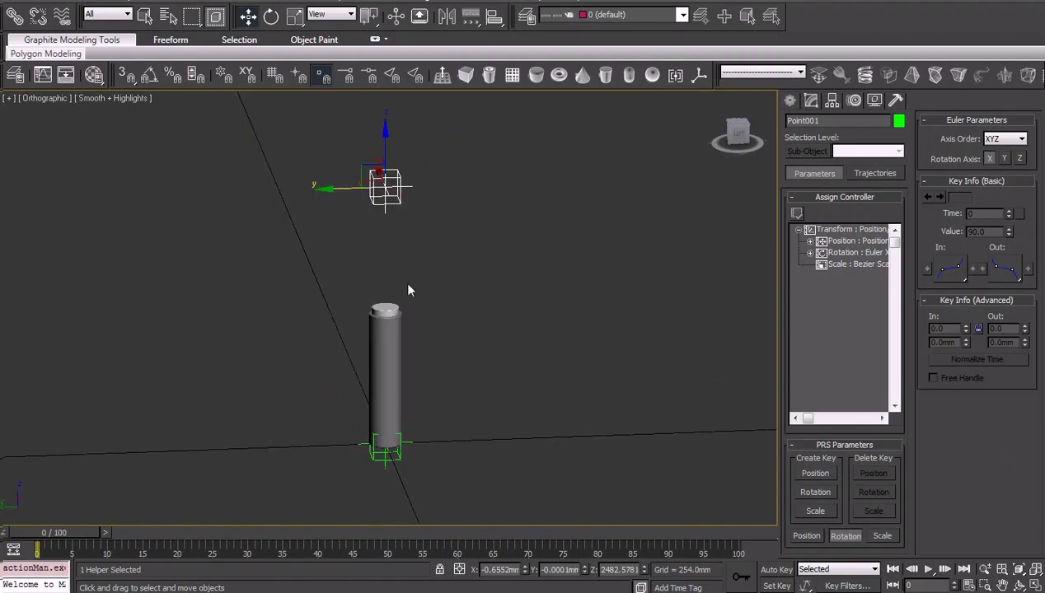
Remove Point002 from Cylinder002's targets and test with a Point001 move, then undo
{"action": "left_click", "coordinate": [391, 347]}
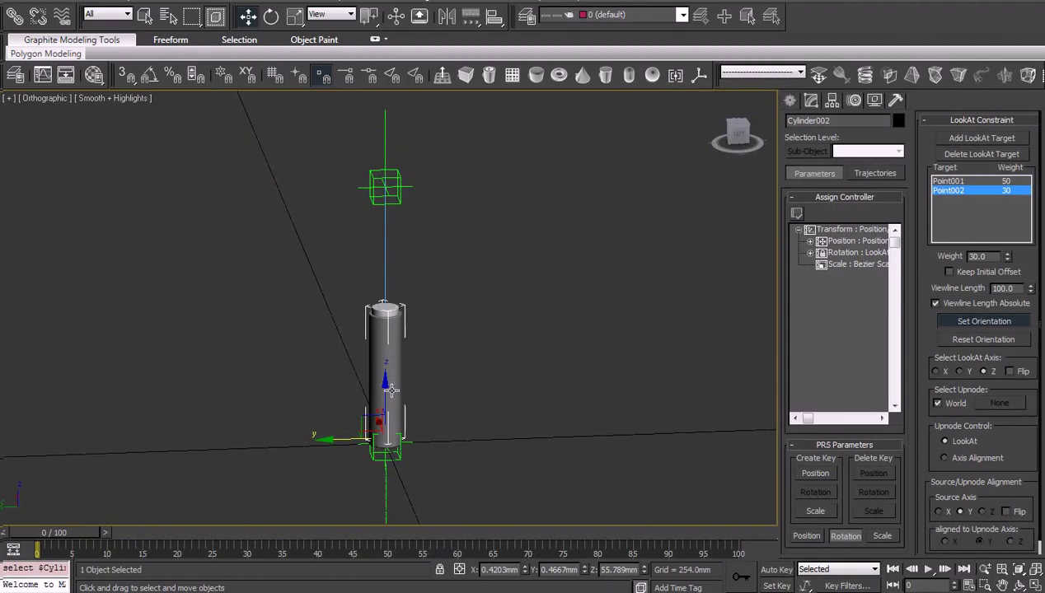
{"action": "left_click", "coordinate": [978, 157]}
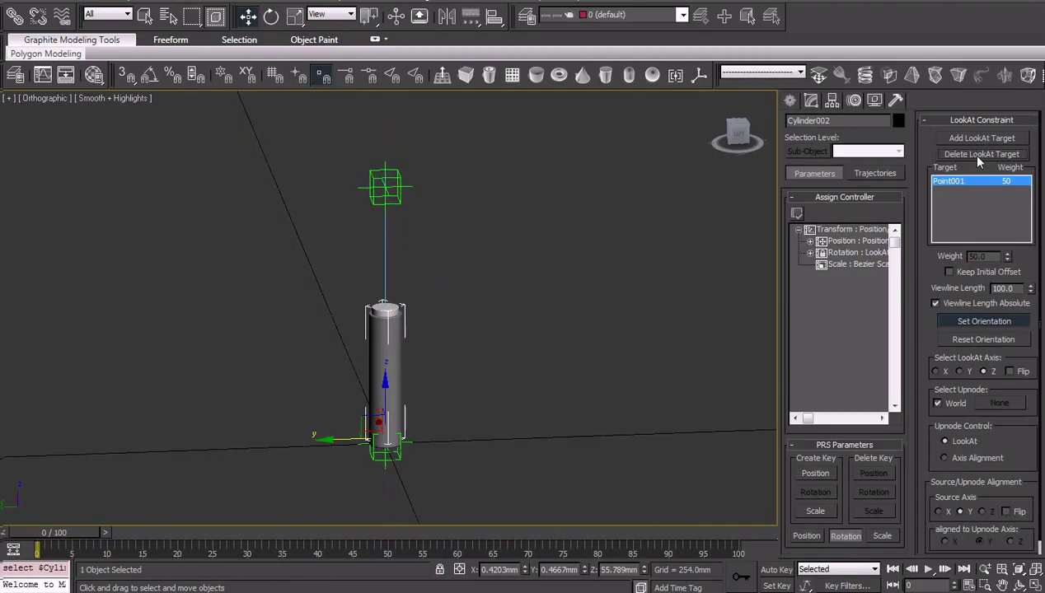
{"action": "left_click", "coordinate": [392, 204]}
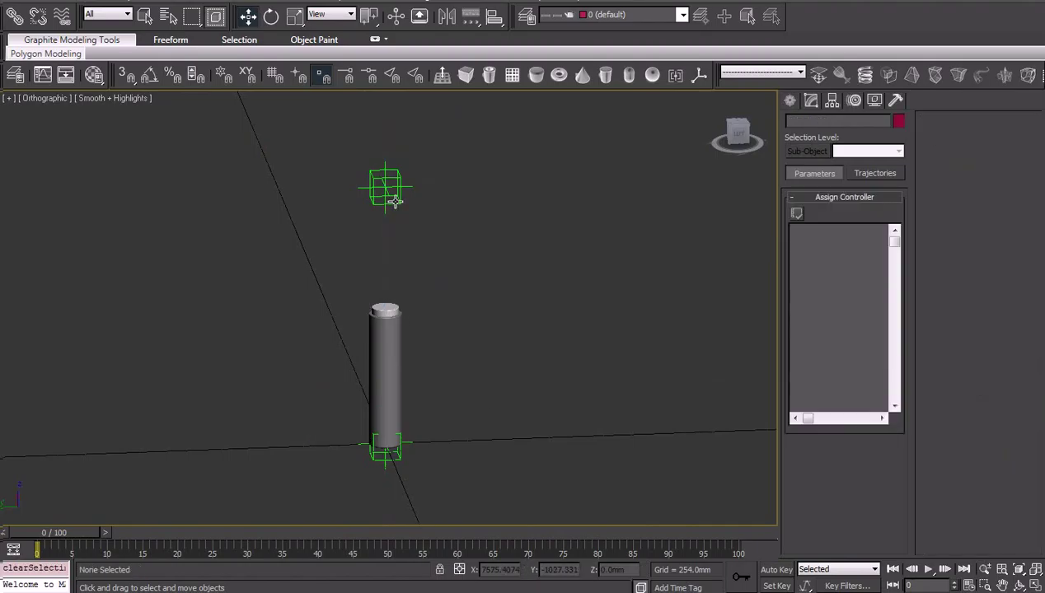
{"action": "left_click_drag", "start_coordinate": [342, 199], "coordinate": [230, 194]}
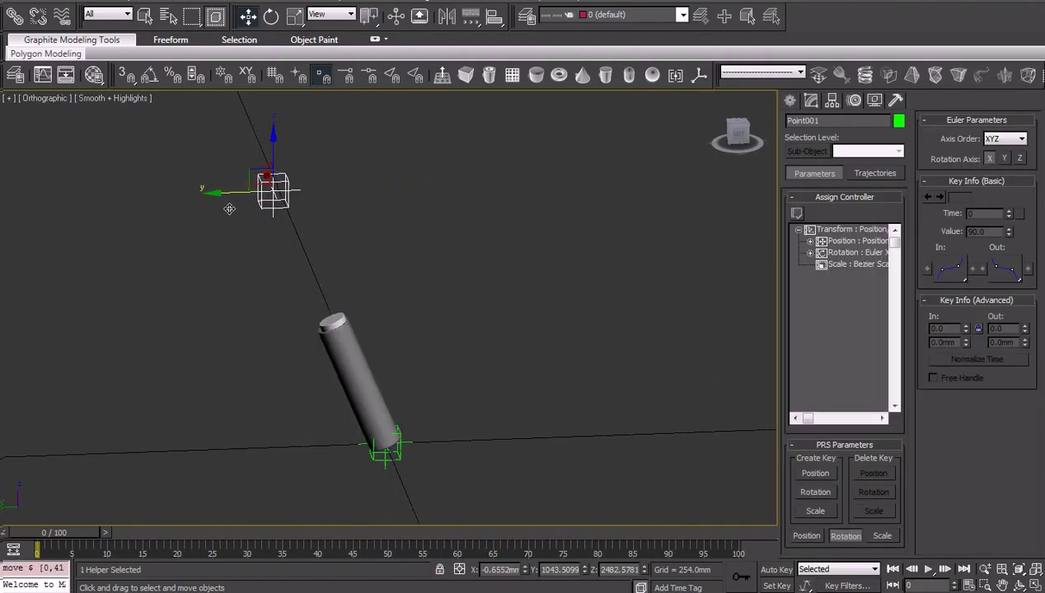
{"action": "key", "text": "ctrl+z"}
{"action": "left_click", "coordinate": [422, 303]}
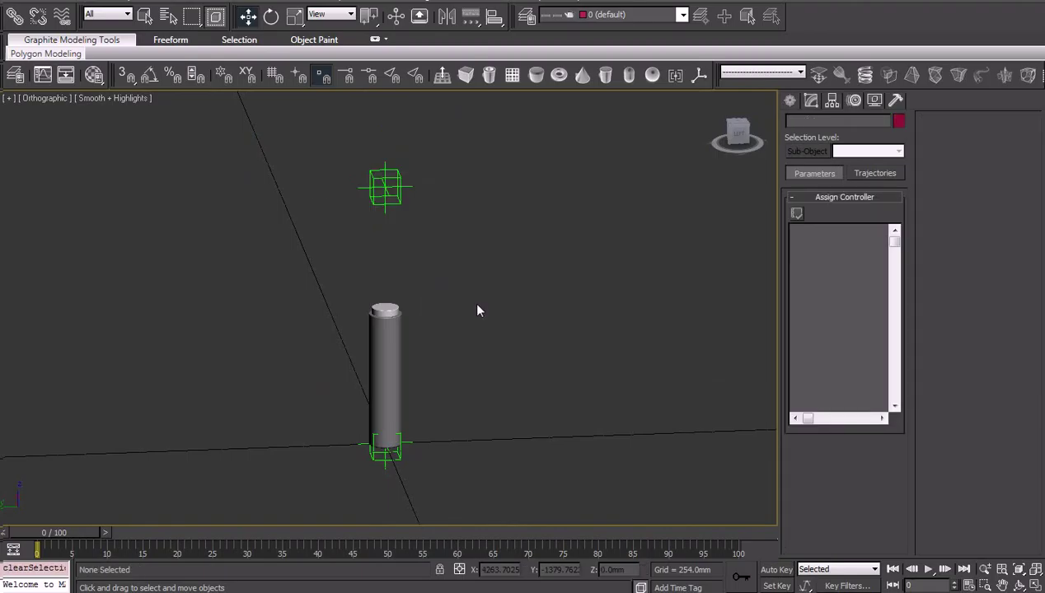
Raise Cylinder002 higher toward Point001
{"action": "middle_click_drag", "start_coordinate": [478, 308], "coordinate": [500, 332], "text": "alt"}
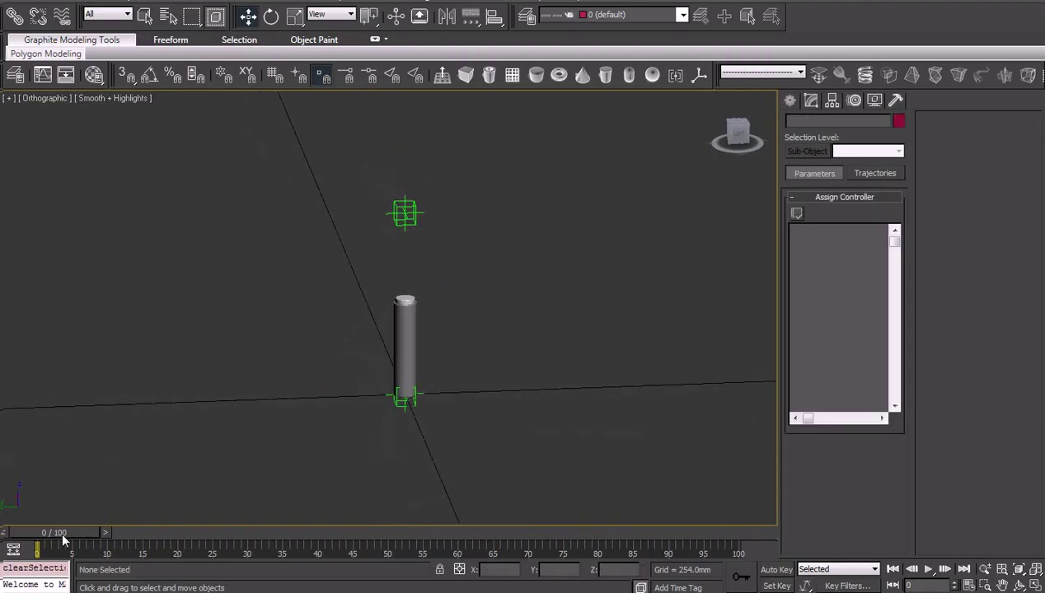
{"action": "scroll", "coordinate": [502, 410], "scroll_direction": "up", "scroll_amount": 2}
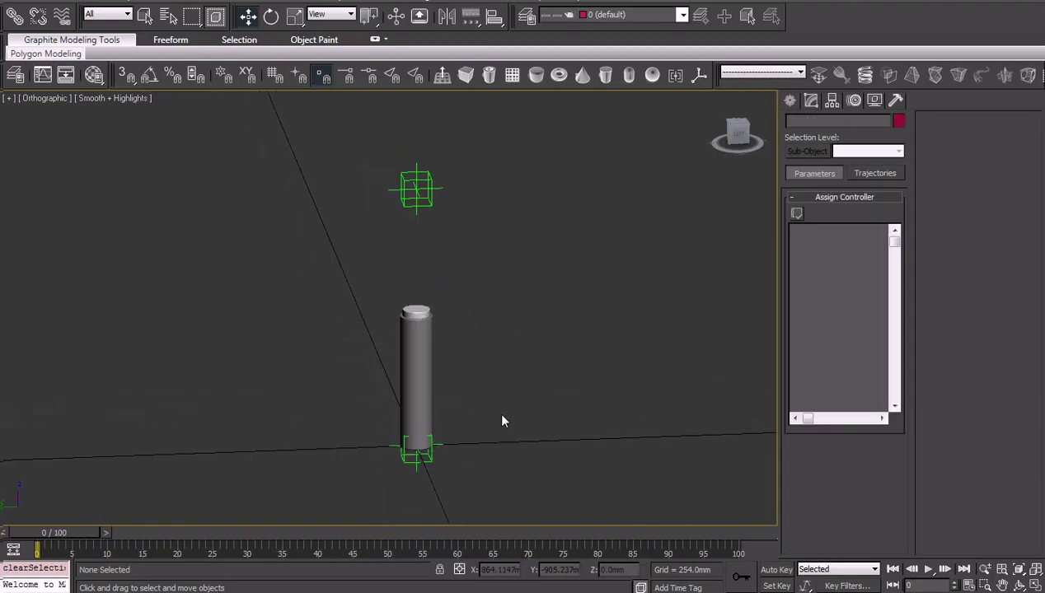
{"action": "left_click", "coordinate": [420, 311]}
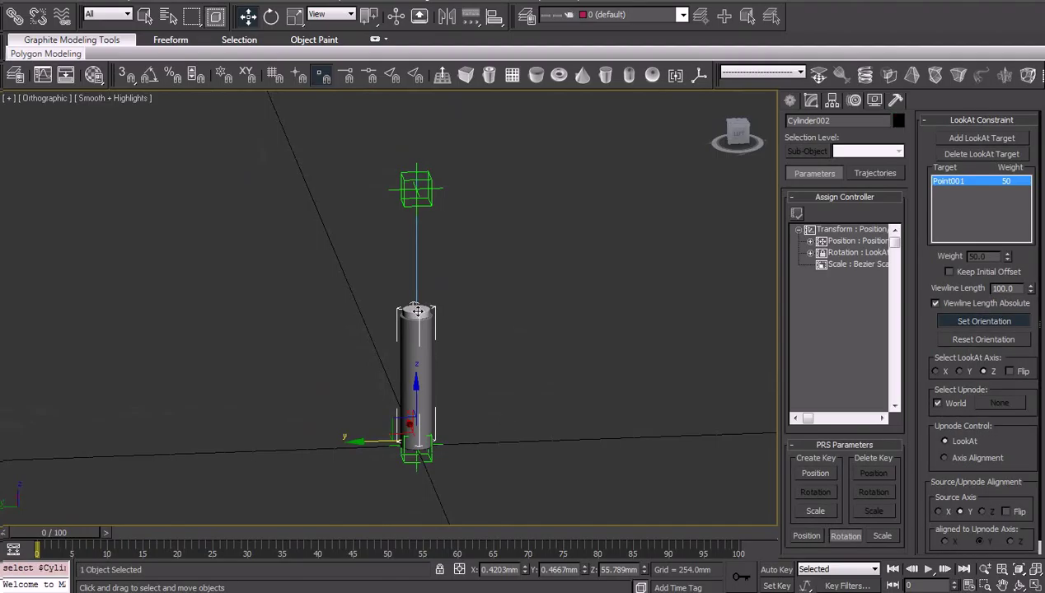
{"action": "left_click_drag", "start_coordinate": [410, 404], "coordinate": [421, 305]}
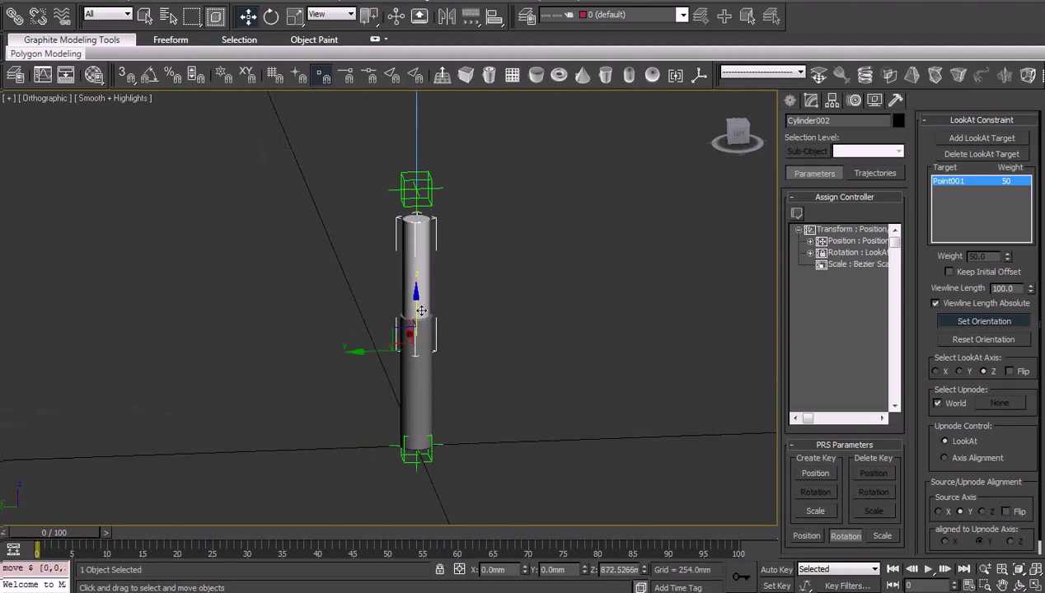
{"action": "left_click", "coordinate": [416, 247]}
Add Point002 as a look-at target, then test with a Point001 move and undo
{"action": "left_click", "coordinate": [974, 139]}
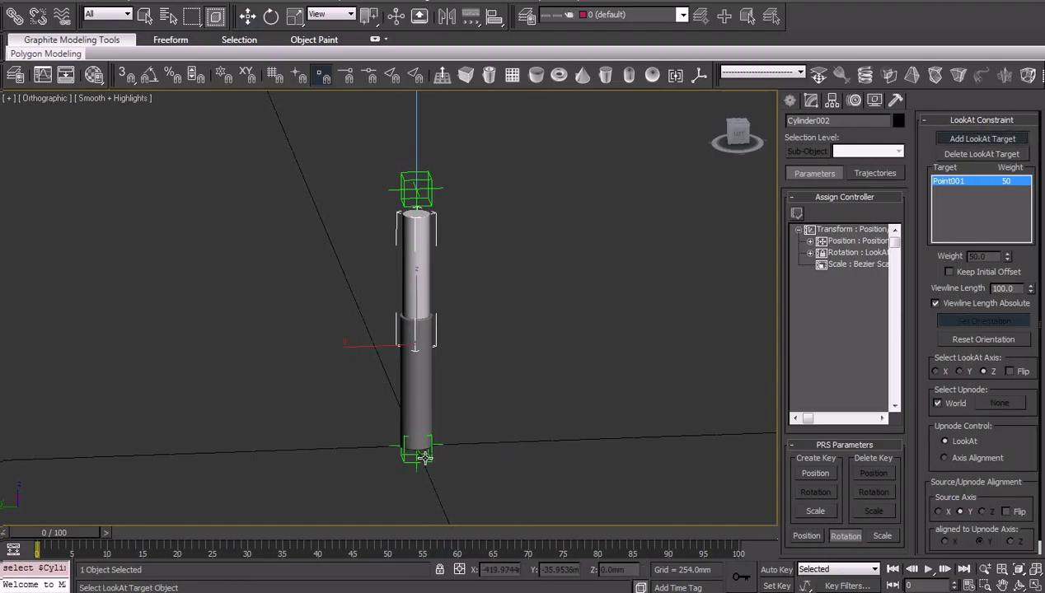
{"action": "left_click", "coordinate": [417, 450]}
{"action": "right_click", "coordinate": [459, 297]}
{"action": "left_click", "coordinate": [415, 195]}
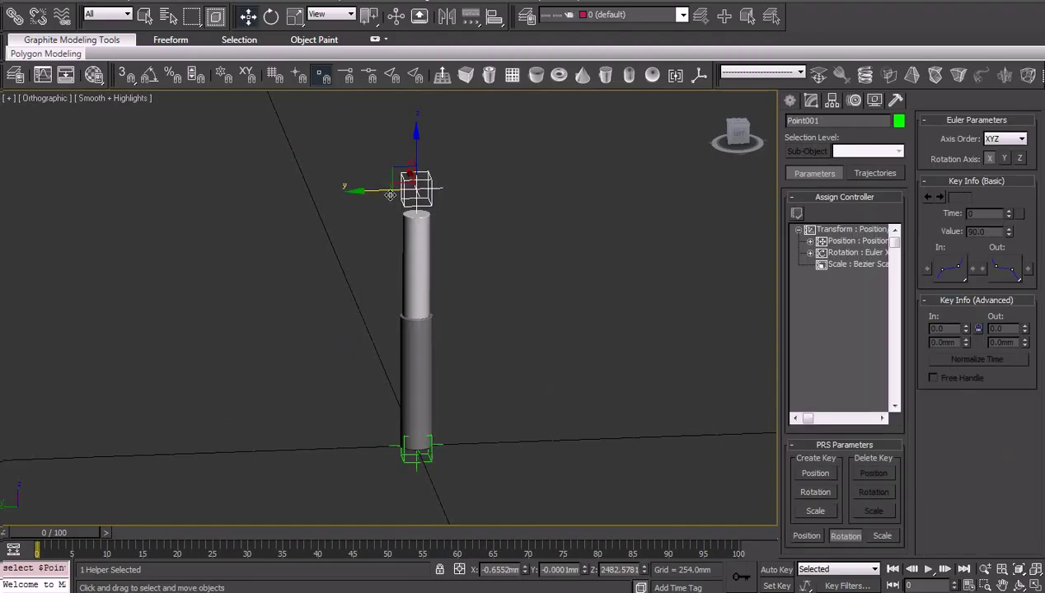
{"action": "left_click_drag", "start_coordinate": [387, 193], "coordinate": [282, 208]}
{"action": "key", "text": "ctrl+z"}
{"action": "left_click", "coordinate": [421, 286]}
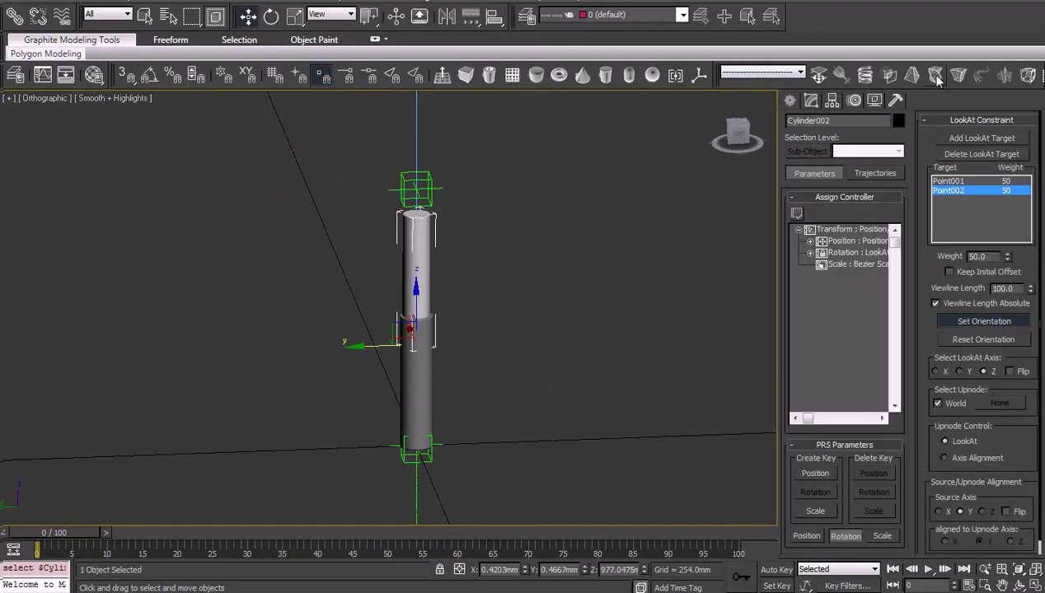
Try moving Cylinder002's pivot and the cylinder down in Front view, undoing both, then deselect
{"action": "left_click", "coordinate": [699, 80]}
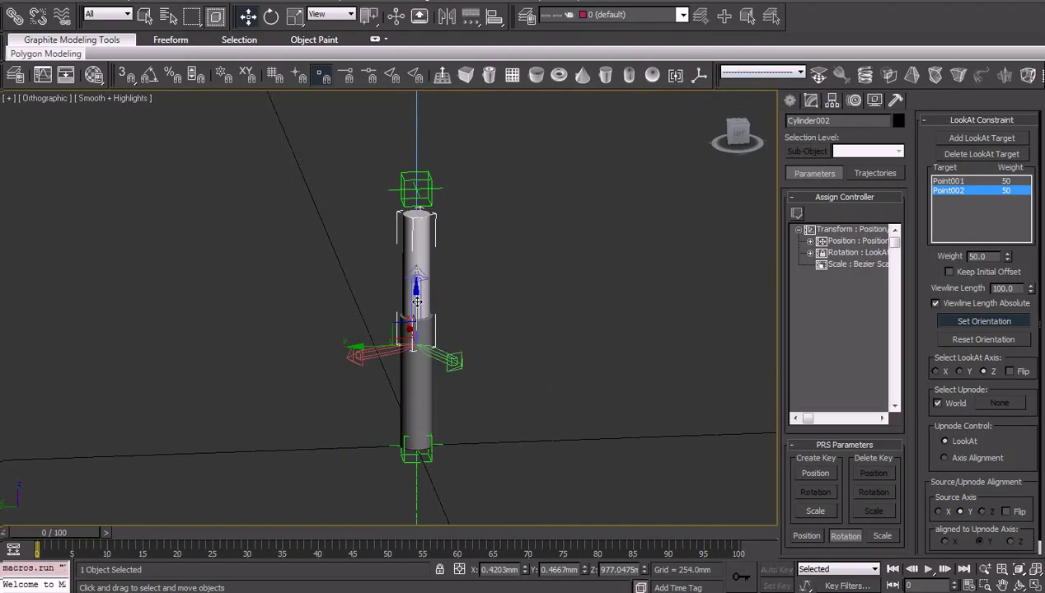
{"action": "key", "text": "f"}
{"action": "left_click_drag", "start_coordinate": [385, 191], "coordinate": [398, 266]}
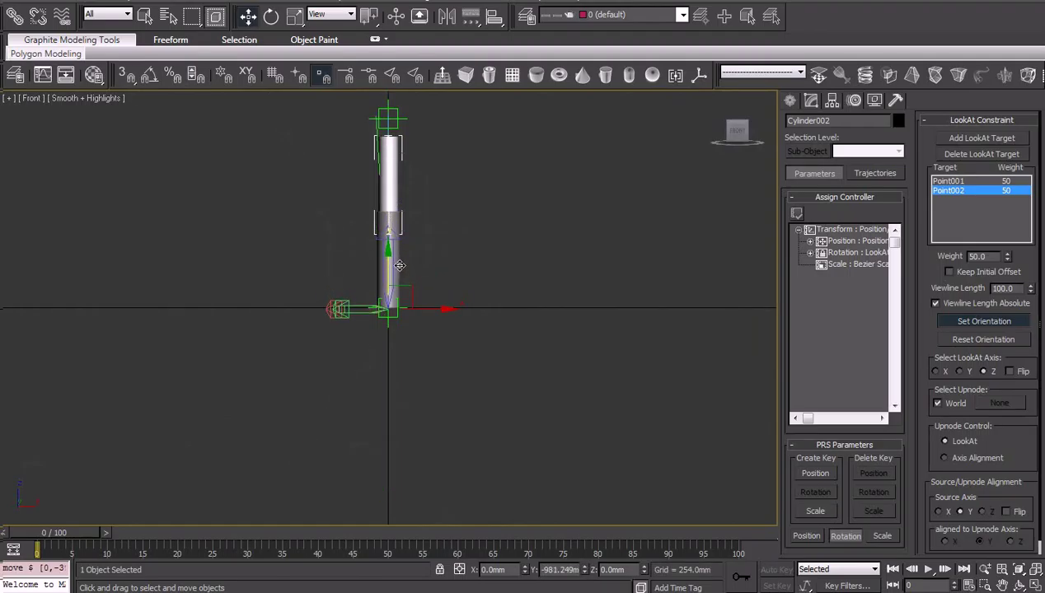
{"action": "left_click", "coordinate": [675, 76]}
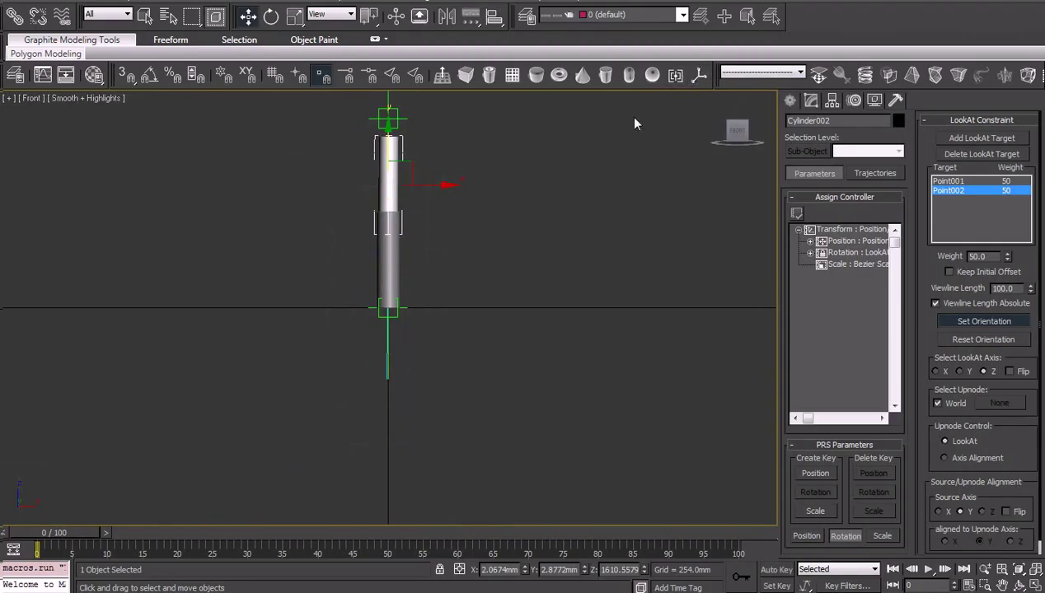
{"action": "left_click", "coordinate": [694, 81]}
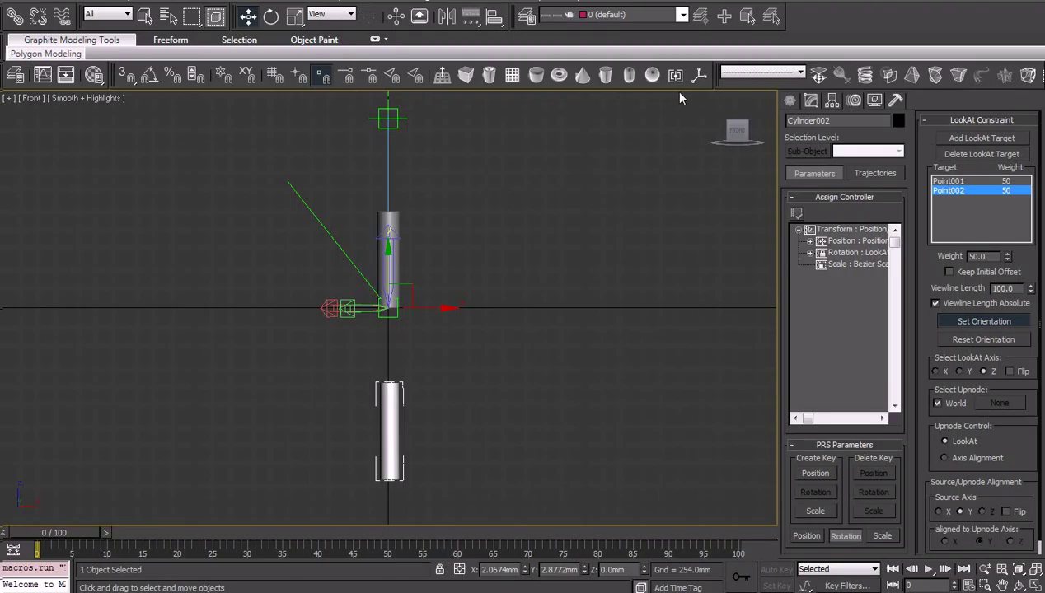
{"action": "key", "text": "ctrl+z"}
{"action": "left_click_drag", "start_coordinate": [389, 143], "coordinate": [399, 262]}
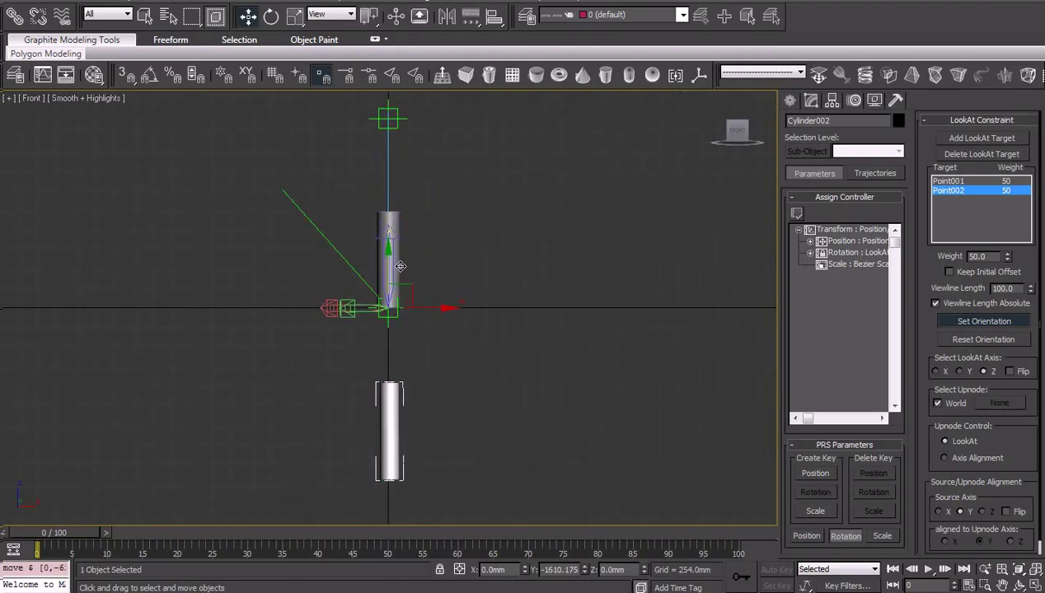
{"action": "key", "text": "ctrl+z"}
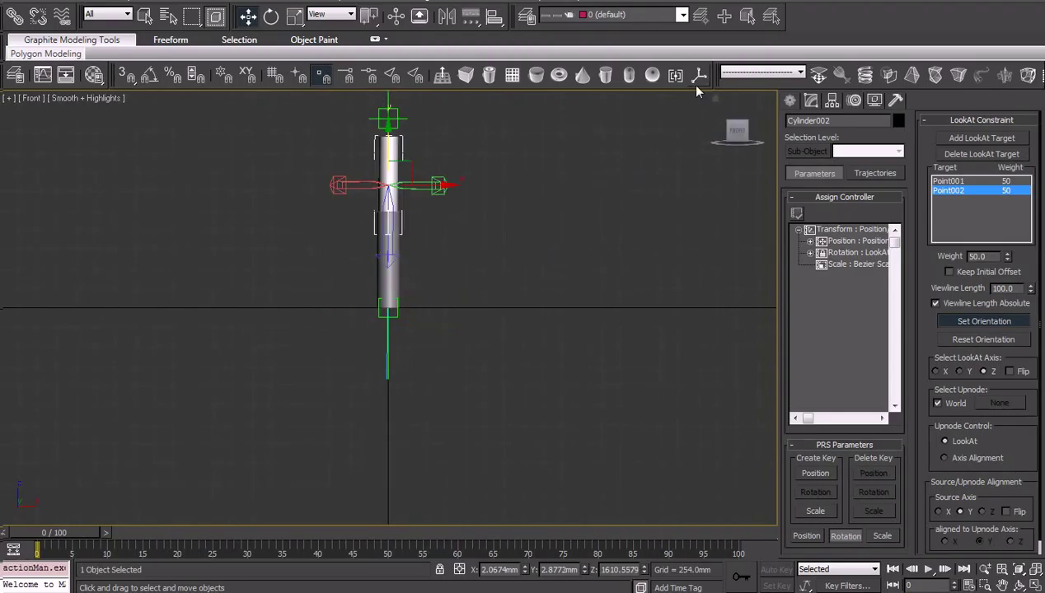
{"action": "key", "text": "ctrl+d"}
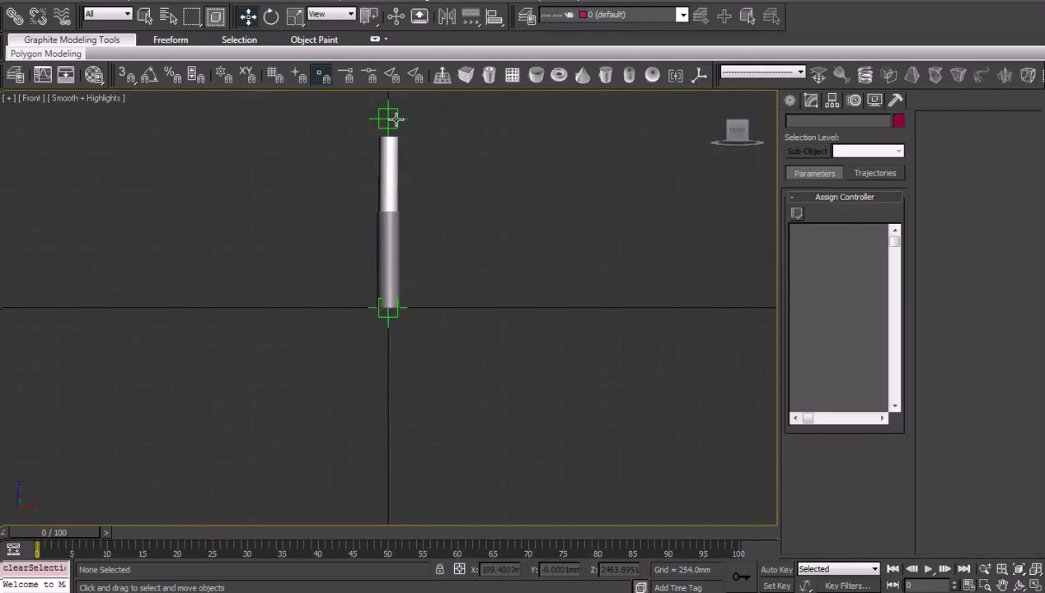
Move Point001 down to test the chain, undo, and select Cylinder002
{"action": "left_click", "coordinate": [393, 119]}
{"action": "left_click_drag", "start_coordinate": [412, 105], "coordinate": [518, 378]}
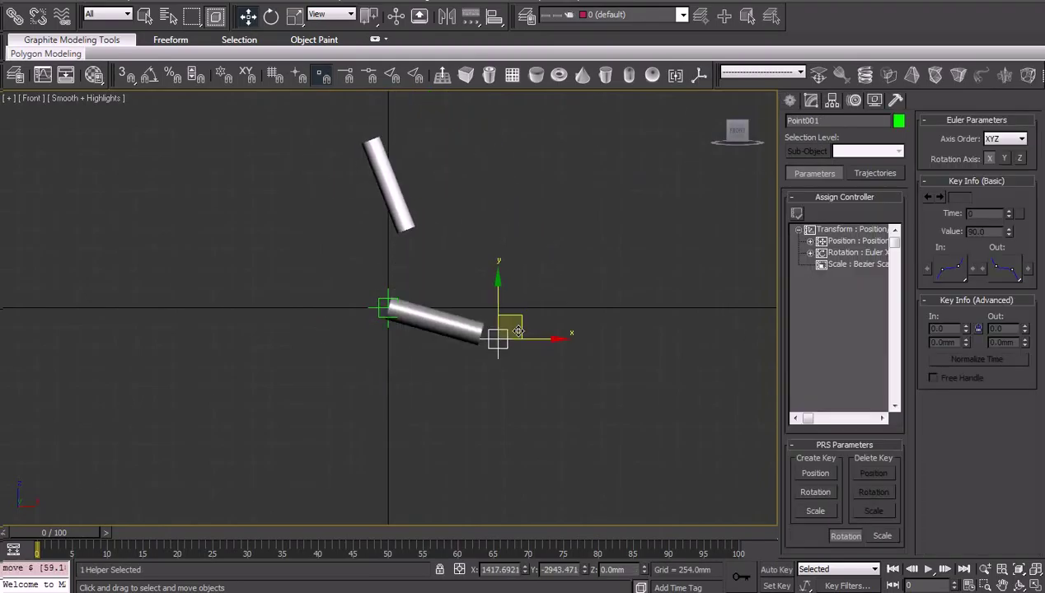
{"action": "key", "text": "ctrl+z"}
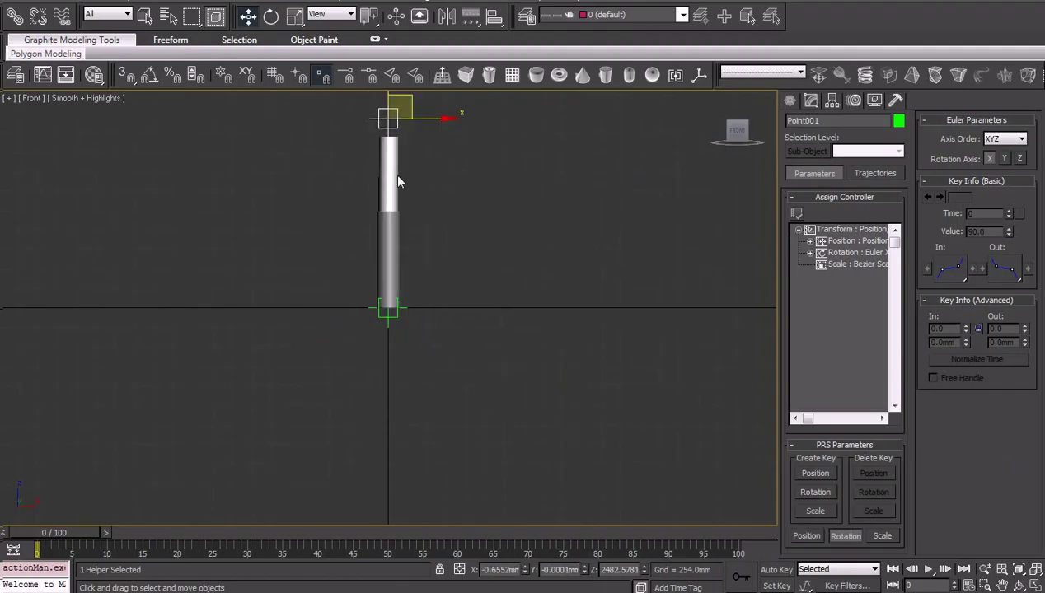
{"action": "left_click", "coordinate": [398, 180]}
{"action": "middle_click_drag", "start_coordinate": [393, 140], "coordinate": [393, 266]}
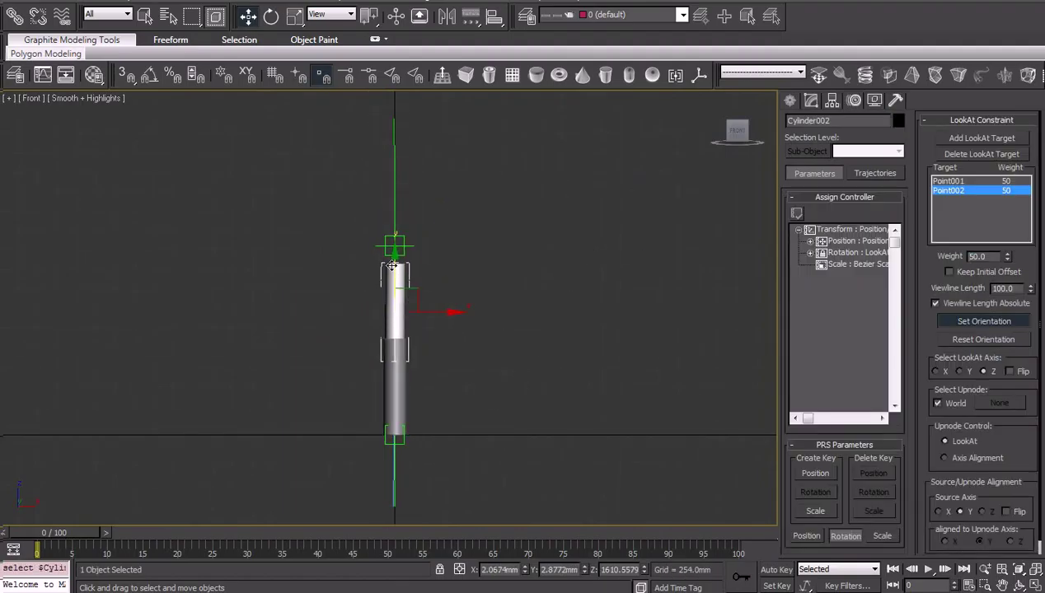
{"action": "scroll", "coordinate": [404, 294], "scroll_direction": "up", "scroll_amount": 2}
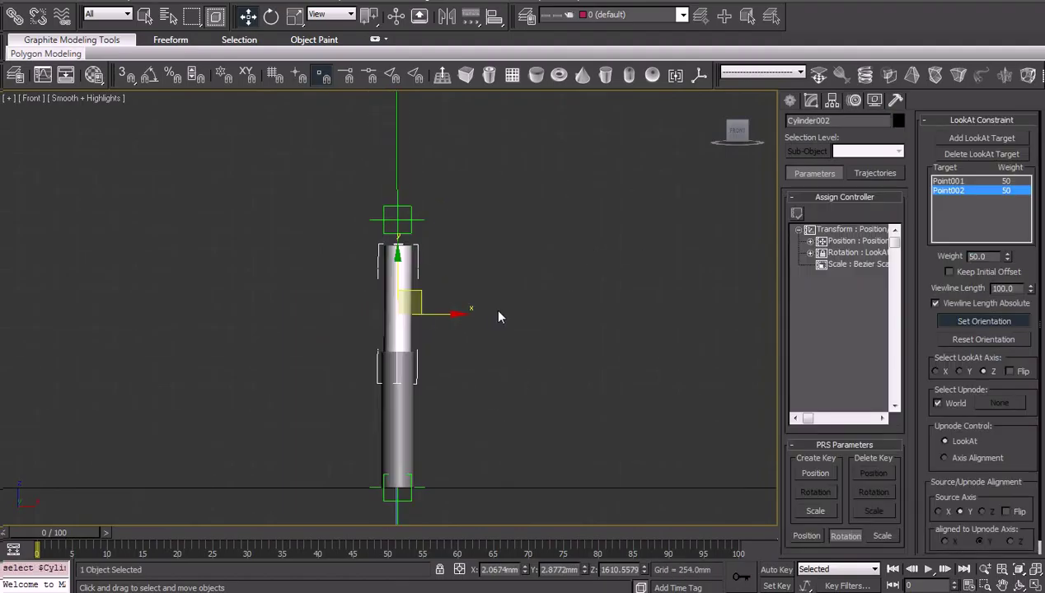
Set Cylinder002's look-at orientation, move Point001 to see it follow, and orbit into 3D
{"action": "left_click", "coordinate": [984, 182]}
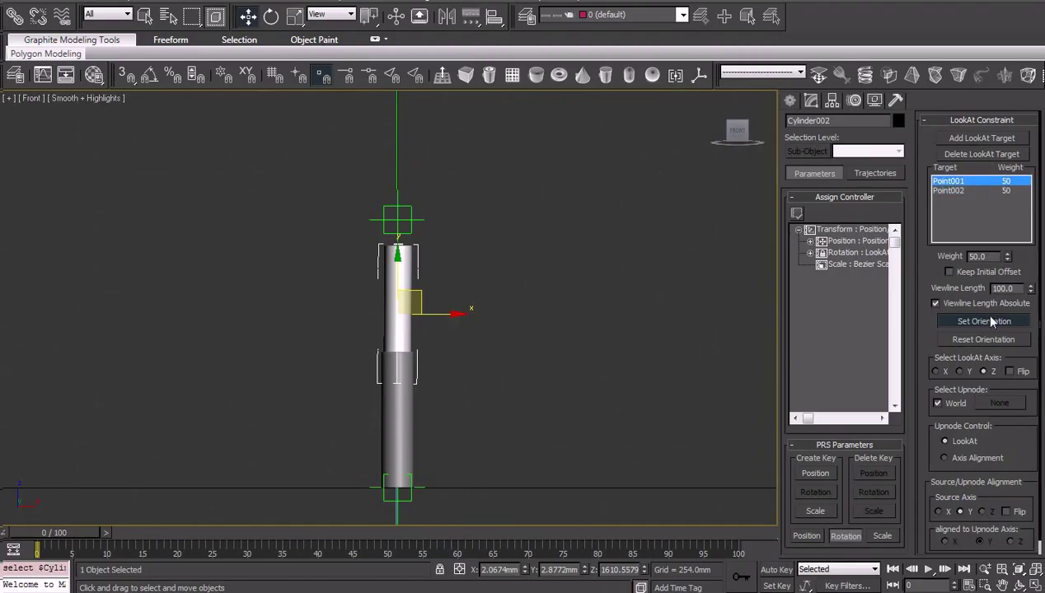
{"action": "left_click", "coordinate": [965, 189]}
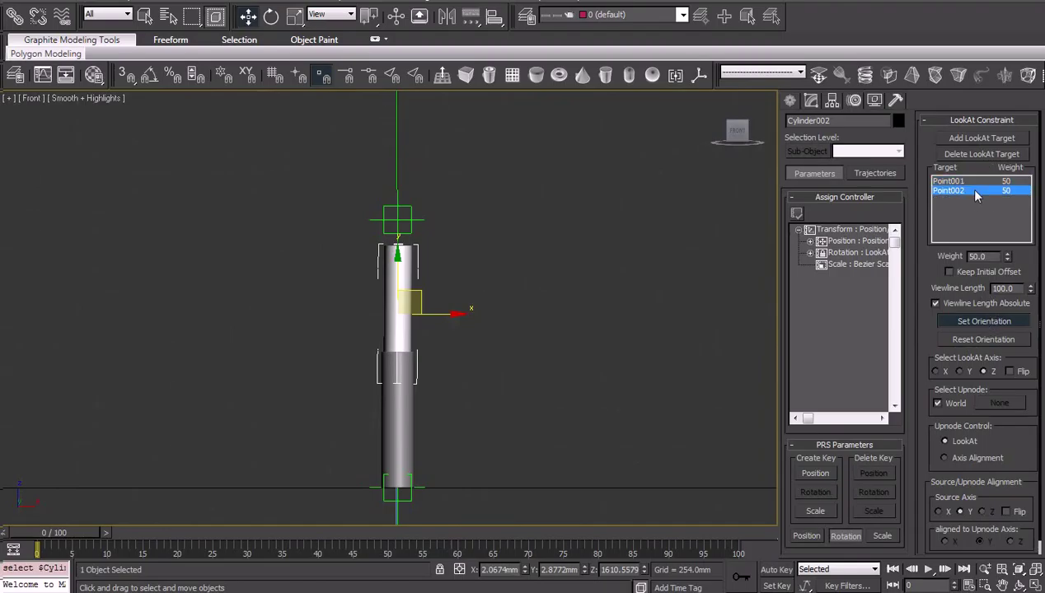
{"action": "left_click", "coordinate": [985, 322]}
{"action": "scroll", "coordinate": [412, 214], "scroll_direction": "down", "scroll_amount": 2}
{"action": "mouse_move", "coordinate": [399, 213]}
{"action": "left_mouse_down"}
{"action": "mouse_move", "coordinate": [385, 214]}
{"action": "mouse_move", "coordinate": [474, 231]}
{"action": "mouse_move", "coordinate": [313, 245]}
{"action": "mouse_move", "coordinate": [564, 258]}
{"action": "mouse_move", "coordinate": [444, 252]}
{"action": "left_mouse_up"}
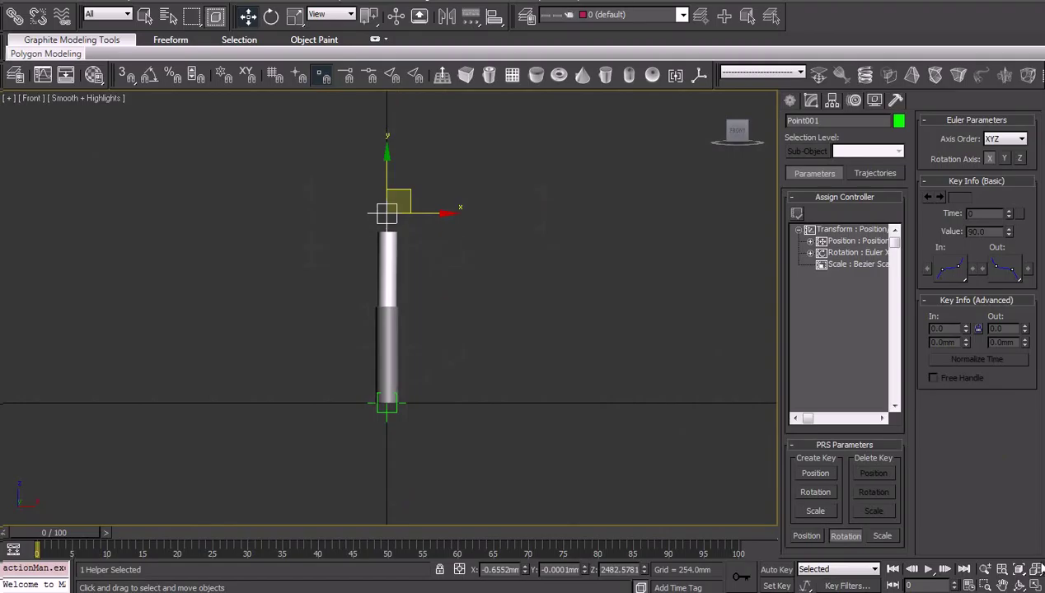
{"action": "left_click", "coordinate": [1019, 586]}
{"action": "mouse_move", "coordinate": [408, 317]}
{"action": "left_mouse_down"}
{"action": "mouse_move", "coordinate": [439, 306]}
{"action": "mouse_move", "coordinate": [424, 317]}
{"action": "left_mouse_up"}
{"action": "right_click", "coordinate": [424, 317]}
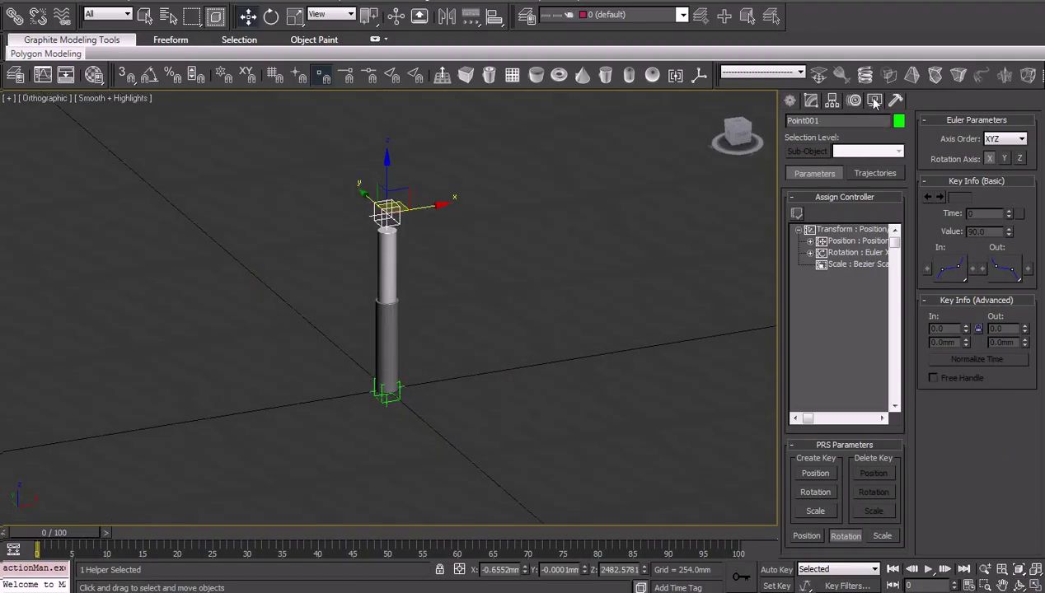
Switch between the Display, Motion and Utilities panels, toggling the controller assignment rollout
{"action": "left_click", "coordinate": [875, 100]}
{"action": "left_click", "coordinate": [855, 100]}
{"action": "left_click", "coordinate": [822, 194]}
{"action": "left_click", "coordinate": [863, 198]}
{"action": "left_click", "coordinate": [896, 100]}
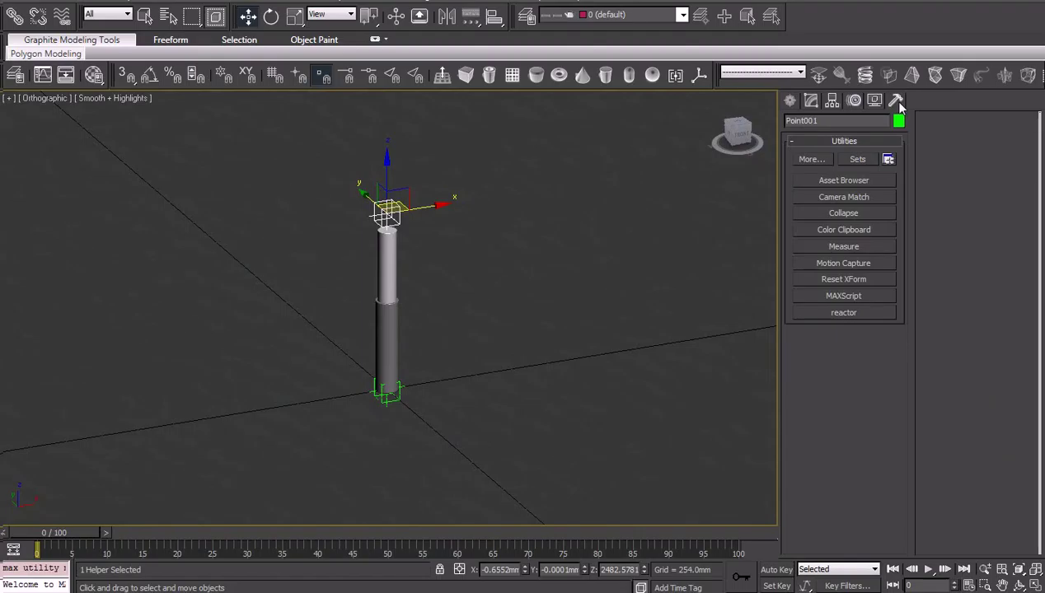
Check Point001 in the Create, Hierarchy and Motion panels, inspecting its Euler XYZ rotation controller
{"action": "scroll", "coordinate": [551, 239], "scroll_direction": "up", "scroll_amount": 2}
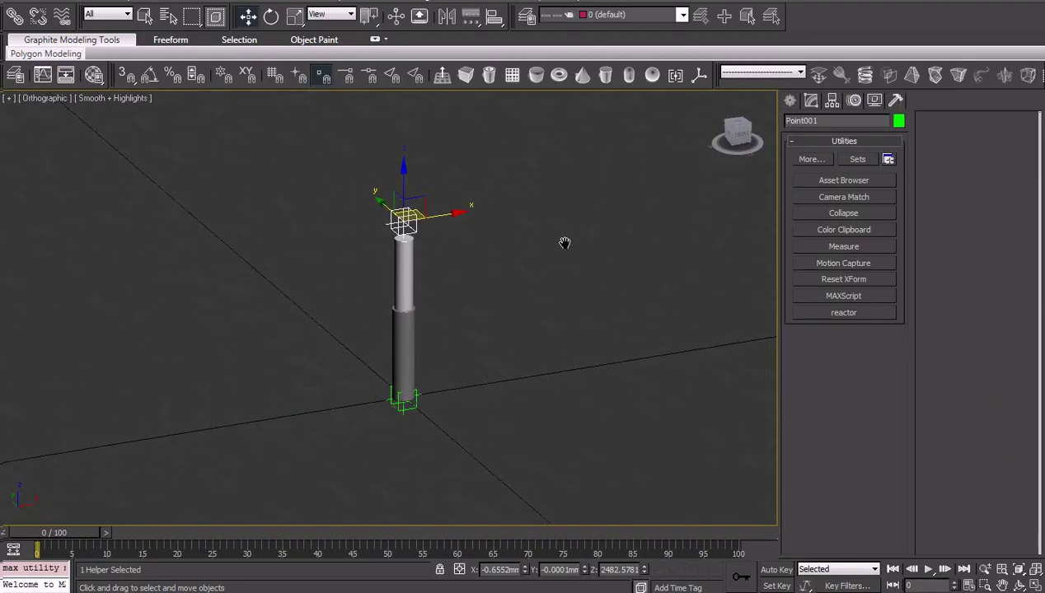
{"action": "left_click", "coordinate": [790, 100]}
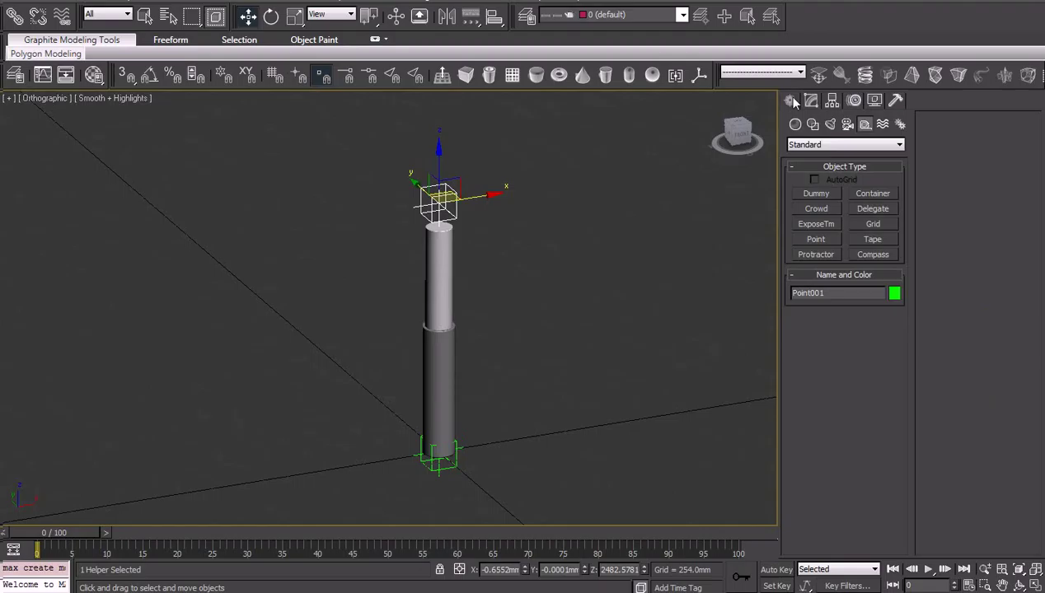
{"action": "left_click", "coordinate": [831, 102]}
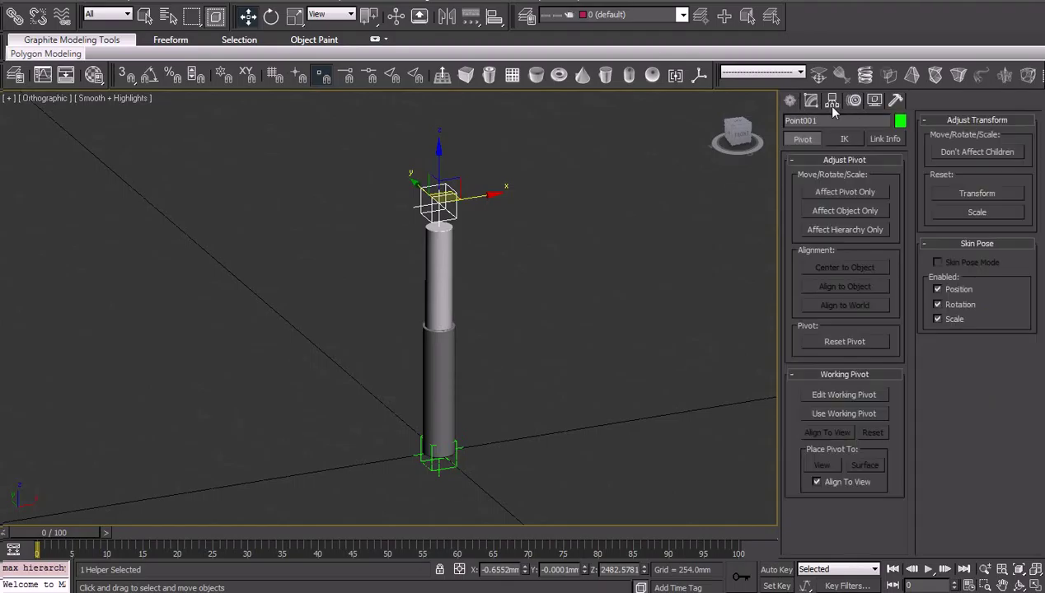
{"action": "left_click", "coordinate": [854, 99]}
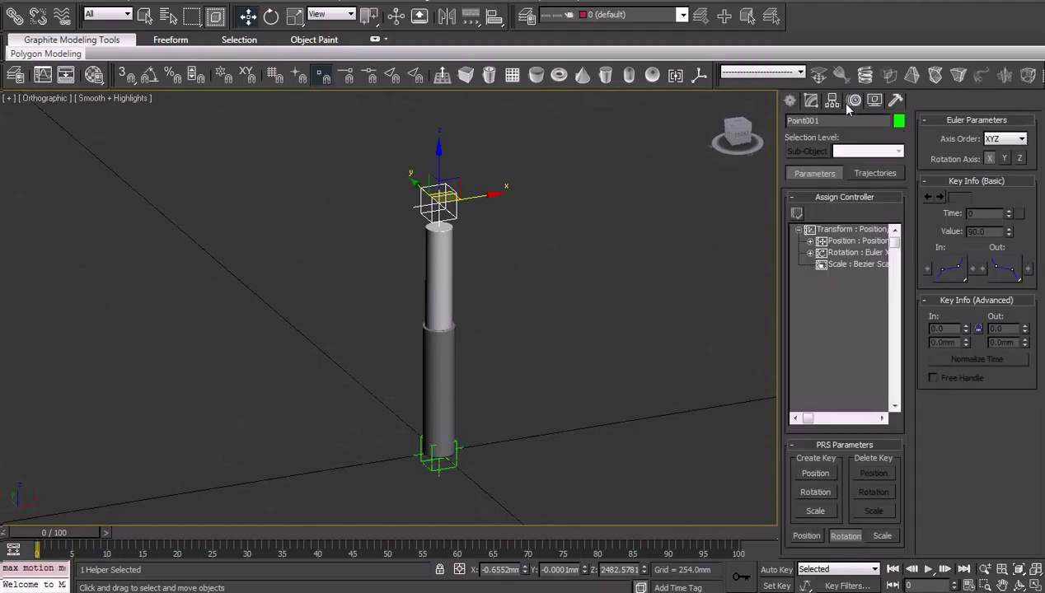
{"action": "left_click", "coordinate": [851, 253]}
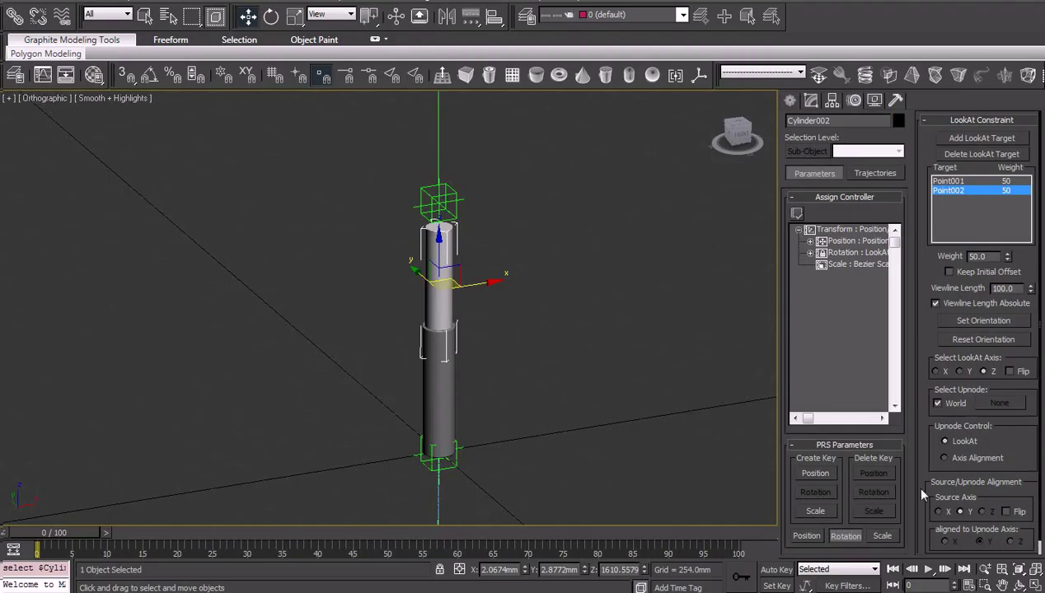
Flip the upper cylinder's LookAt source axis, then move Point001 to test the result
{"action": "scroll", "coordinate": [1008, 437], "scroll_direction": "down", "scroll_amount": 2}
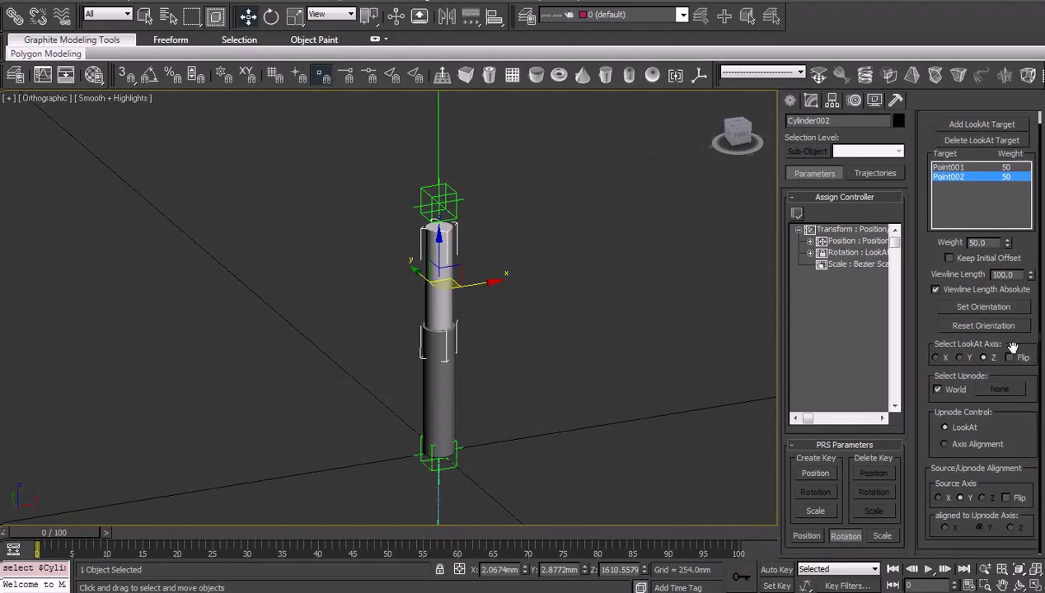
{"action": "left_click", "coordinate": [1005, 498]}
{"action": "left_click", "coordinate": [482, 204]}
{"action": "left_click", "coordinate": [450, 210]}
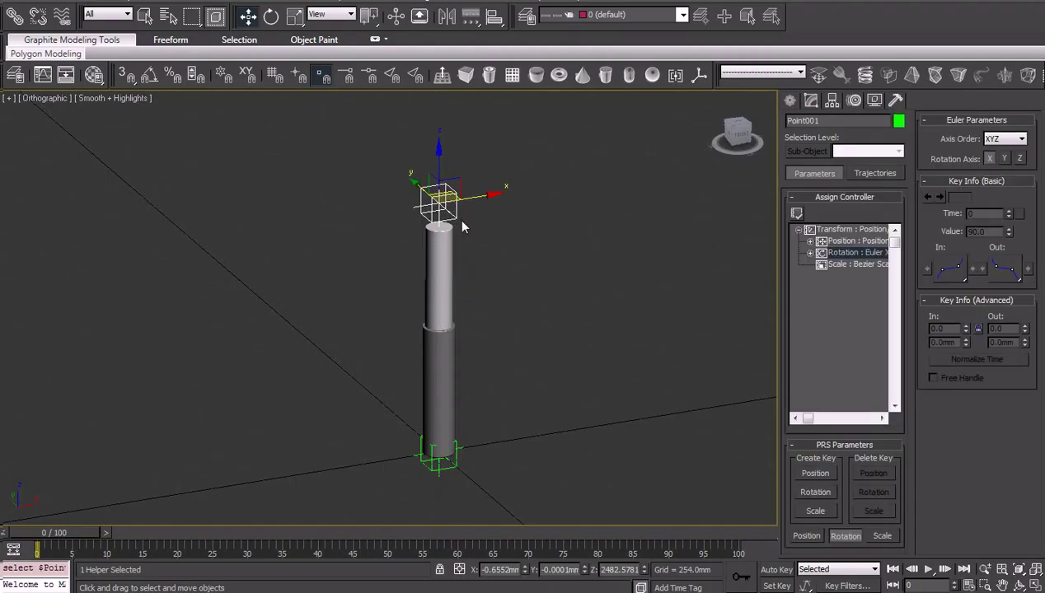
{"action": "left_click_drag", "start_coordinate": [440, 199], "coordinate": [441, 165]}
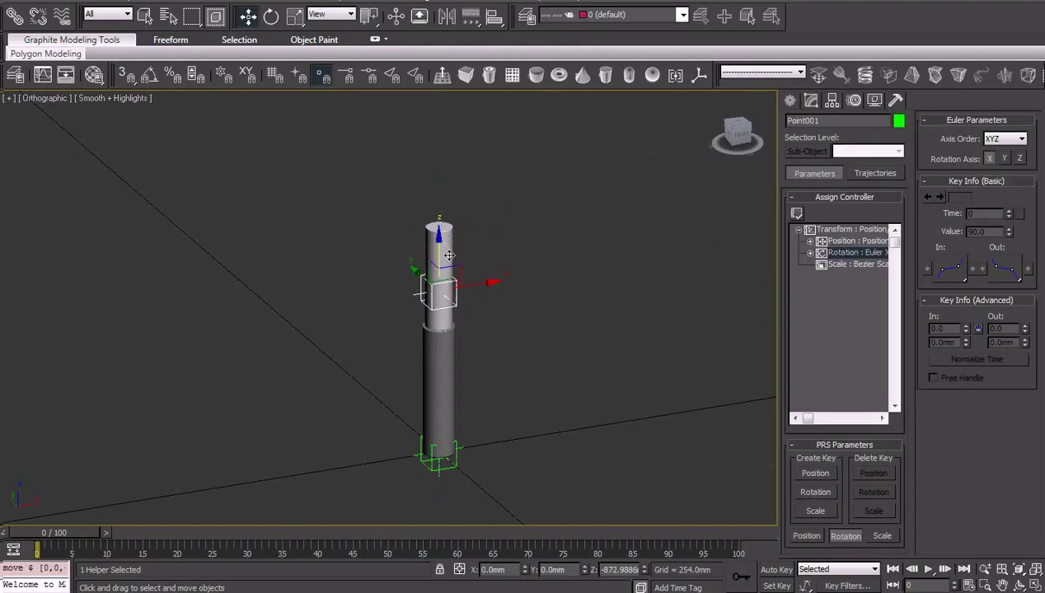
{"action": "left_click", "coordinate": [450, 235]}
{"action": "mouse_move", "coordinate": [487, 280]}
{"action": "left_mouse_down"}
{"action": "mouse_move", "coordinate": [476, 285]}
{"action": "mouse_move", "coordinate": [488, 281]}
{"action": "left_mouse_up"}
Move Point001 sideways and left to watch Cylinder002 tilt, then undo the move
{"action": "left_click", "coordinate": [445, 200]}
{"action": "left_click_drag", "start_coordinate": [492, 191], "coordinate": [509, 200]}
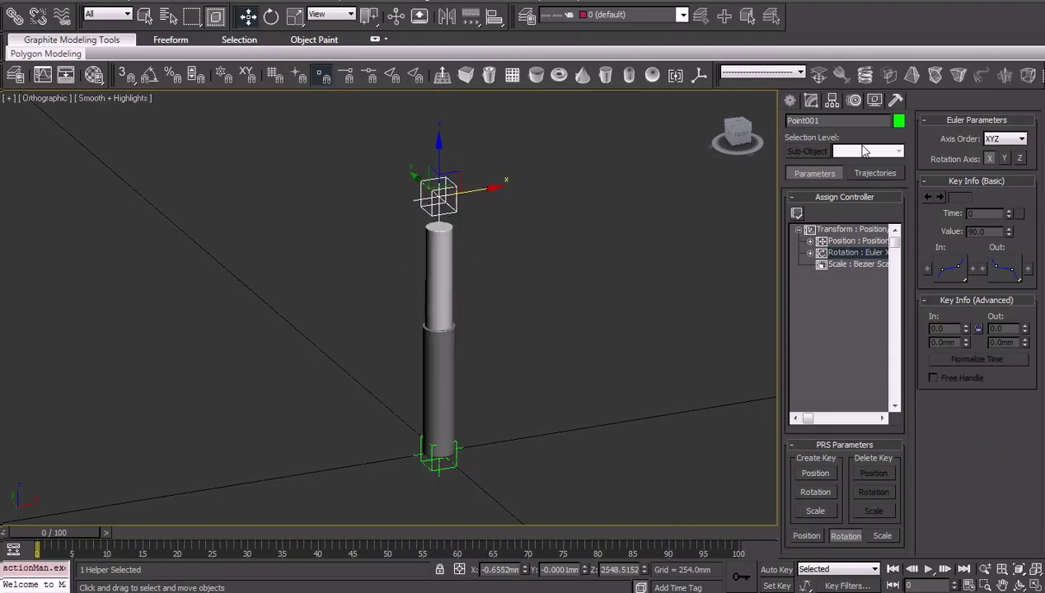
{"action": "left_click", "coordinate": [428, 269]}
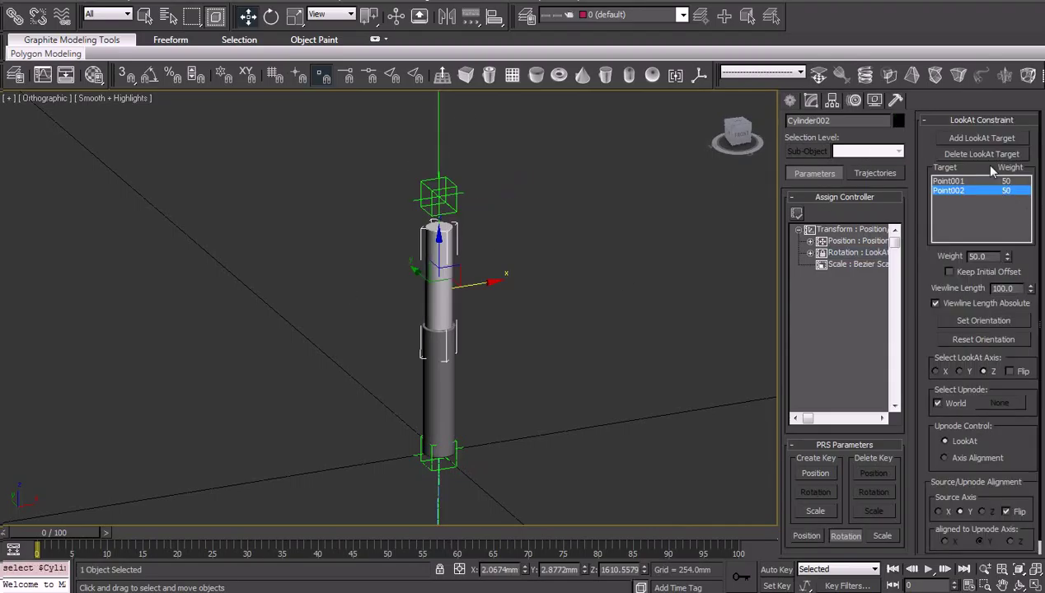
{"action": "left_click", "coordinate": [438, 196]}
{"action": "left_click_drag", "start_coordinate": [479, 196], "coordinate": [441, 200]}
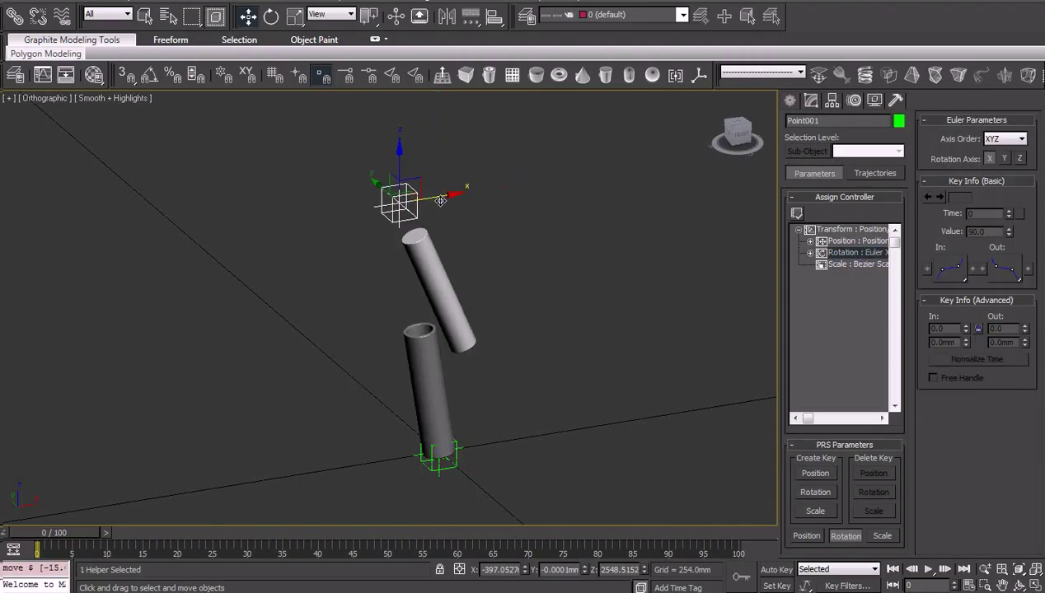
{"action": "key", "text": "ctrl+z"}
{"action": "left_click", "coordinate": [452, 260]}
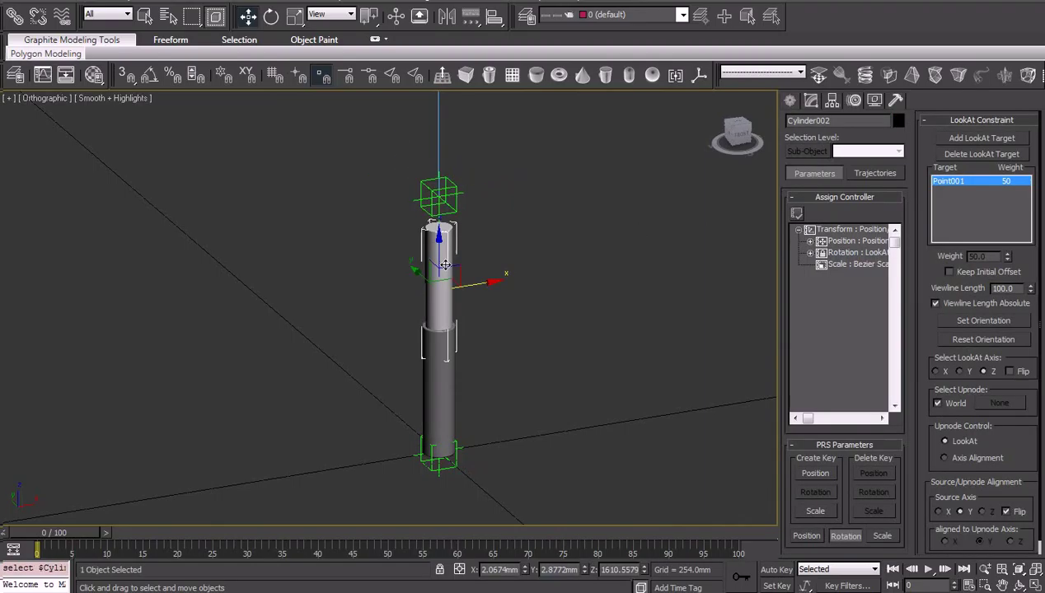
Remove the look-at target, lower Cylinder002 onto the lower cylinder, and re-add Point001 as a target
{"action": "left_click", "coordinate": [979, 154]}
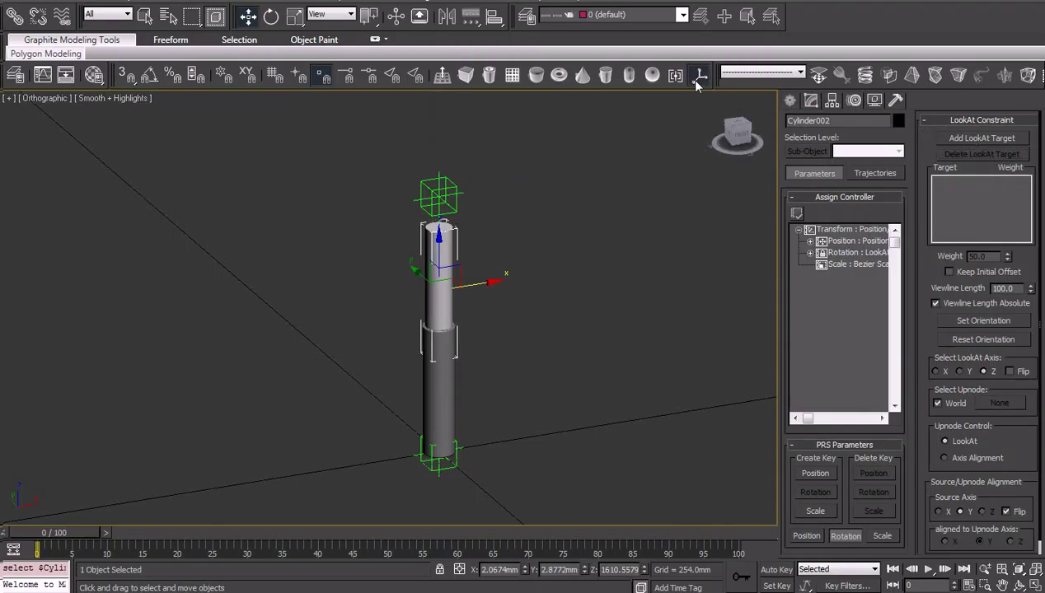
{"action": "left_click_drag", "start_coordinate": [439, 247], "coordinate": [437, 317]}
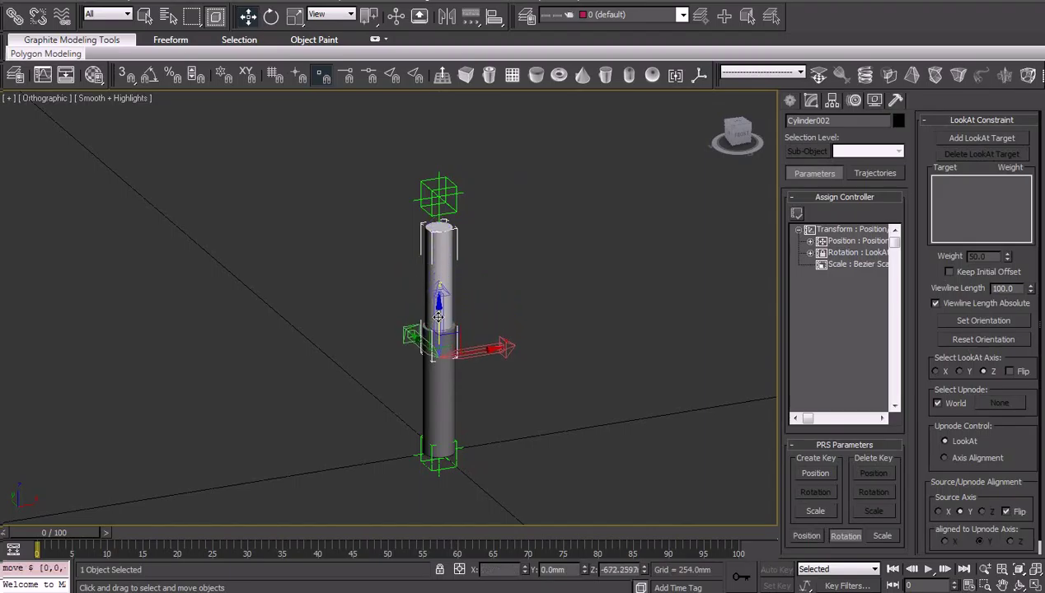
{"action": "left_click", "coordinate": [980, 137]}
{"action": "left_click", "coordinate": [435, 199]}
{"action": "right_click", "coordinate": [519, 213]}
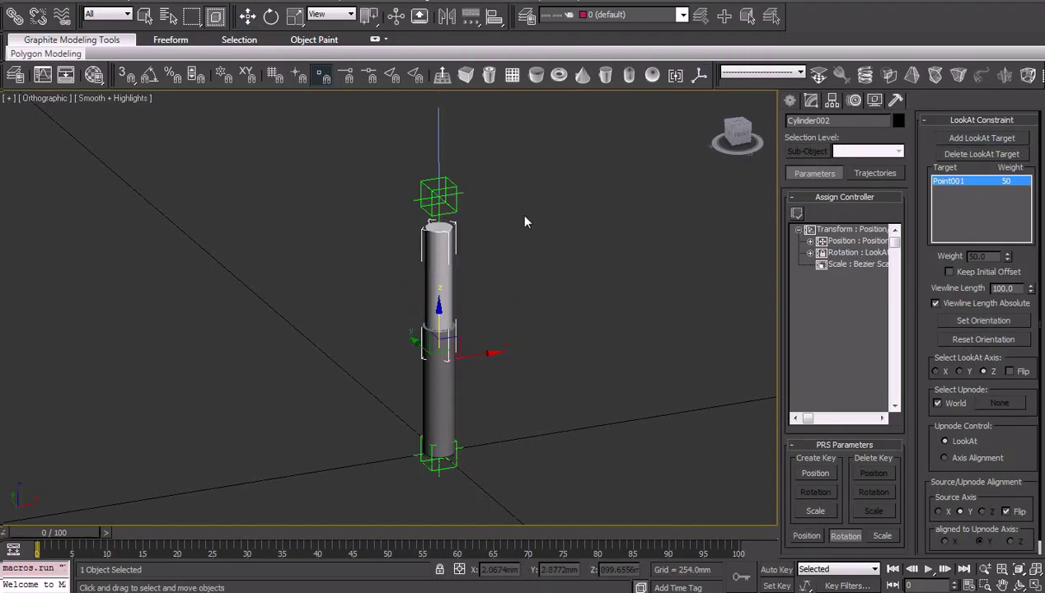
{"action": "left_click", "coordinate": [508, 225]}
{"action": "left_click", "coordinate": [445, 209]}
{"action": "mouse_move", "coordinate": [446, 209]}
{"action": "left_mouse_down"}
{"action": "mouse_move", "coordinate": [396, 213]}
{"action": "mouse_move", "coordinate": [489, 195]}
{"action": "left_mouse_up"}
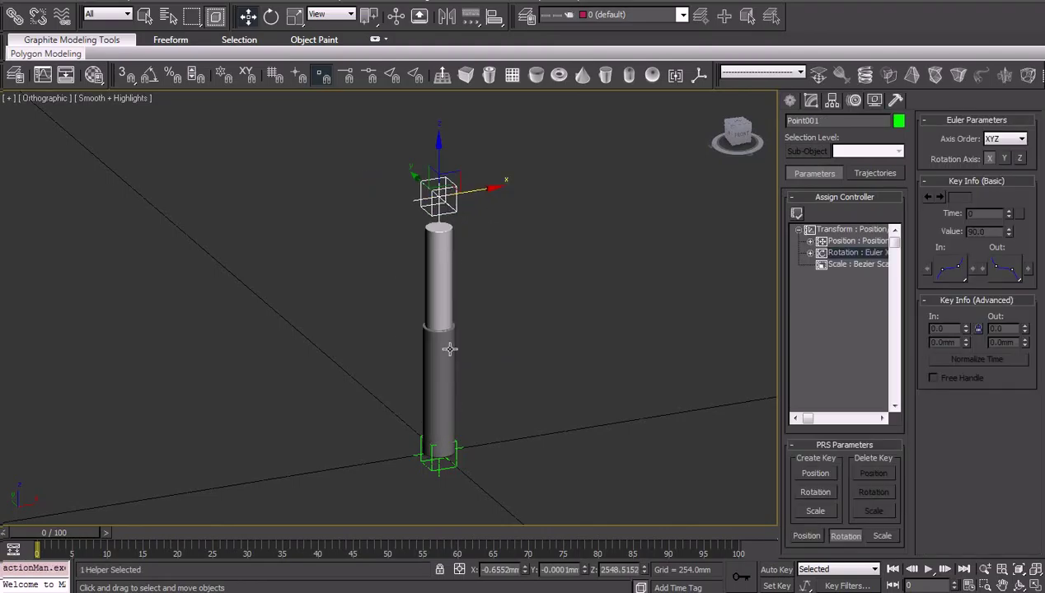
Add Point002 as a second look-at target, then test by moving Point001 and cancelling
{"action": "left_click", "coordinate": [445, 267]}
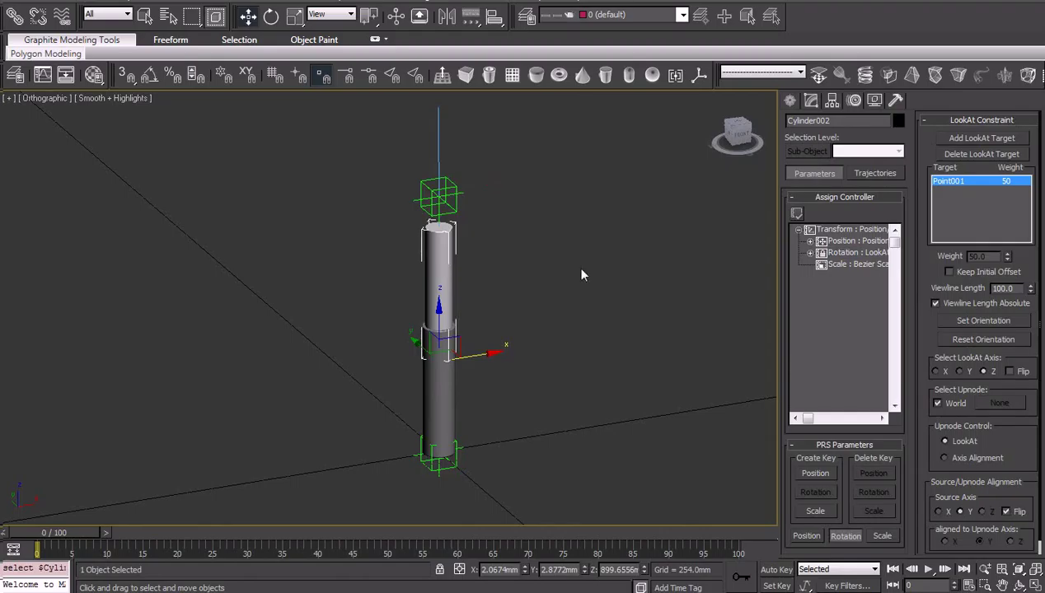
{"action": "left_click", "coordinate": [970, 139]}
{"action": "left_click", "coordinate": [456, 470]}
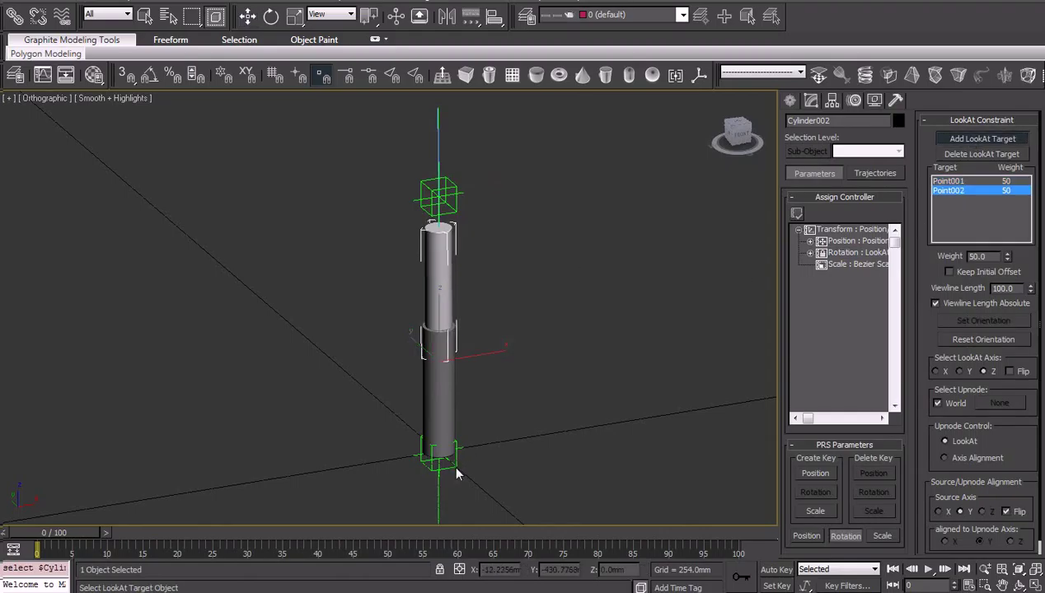
{"action": "right_click", "coordinate": [558, 330]}
{"action": "left_click", "coordinate": [581, 337]}
{"action": "left_click", "coordinate": [439, 198]}
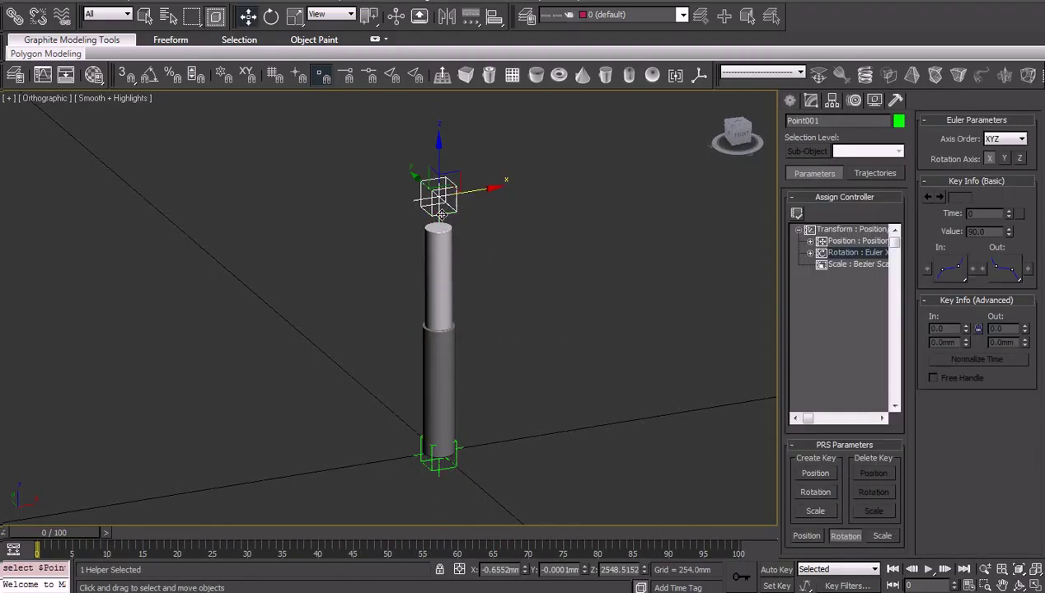
{"action": "left_click_drag", "start_coordinate": [471, 196], "coordinate": [439, 198]}
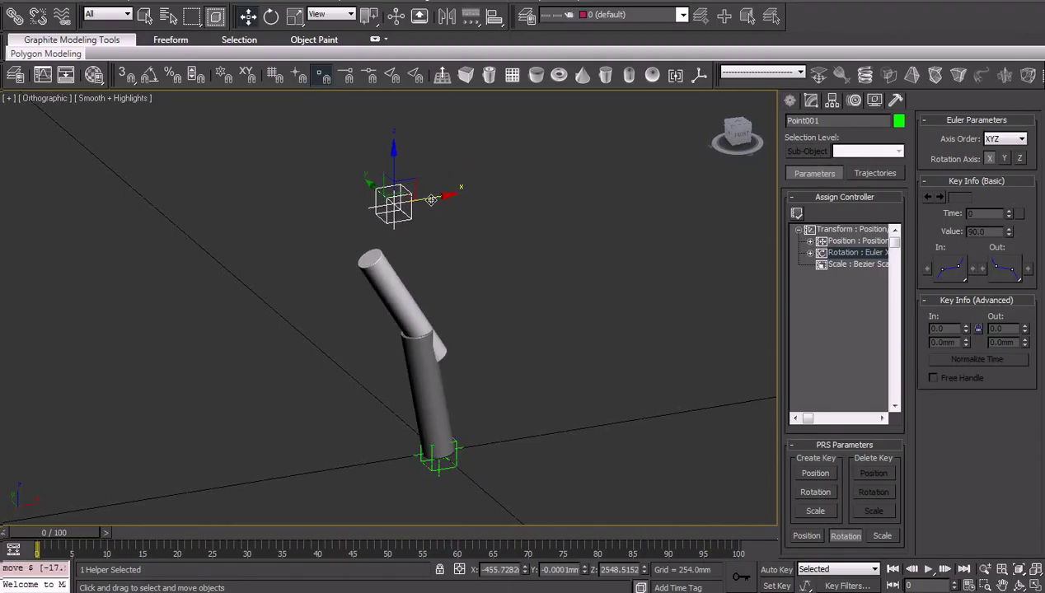
{"action": "right_click", "coordinate": [431, 199]}
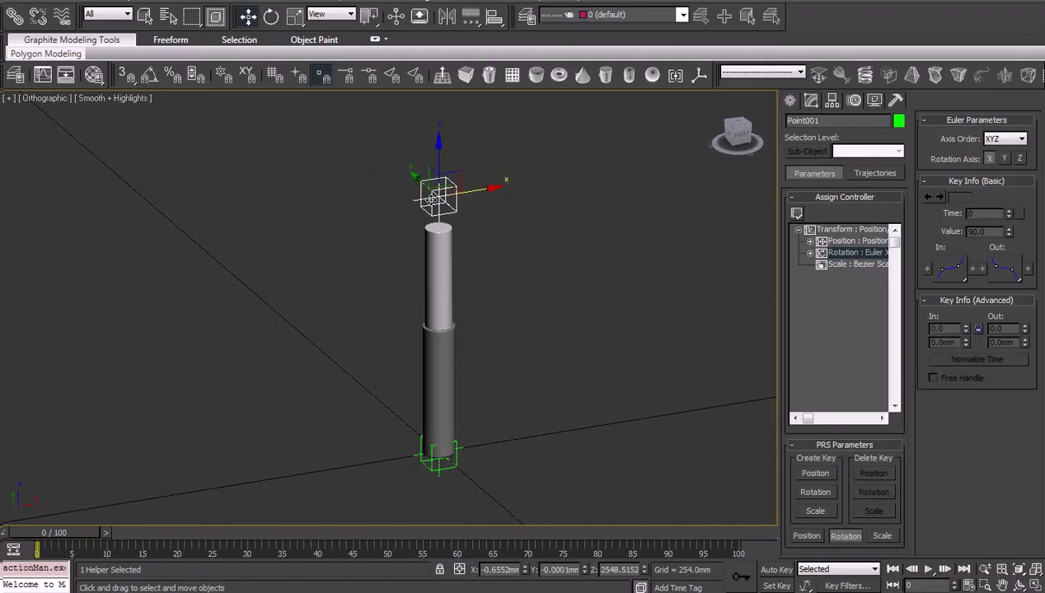
{"action": "left_click", "coordinate": [569, 186]}
{"action": "left_click", "coordinate": [439, 285]}
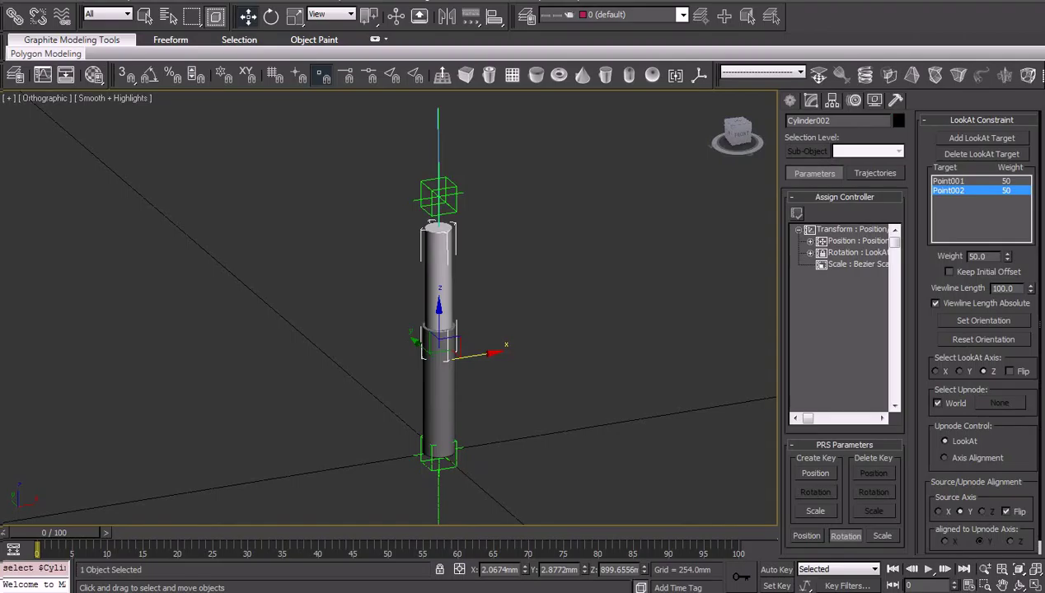
Replace the World upnode with Cylinder001 as the custom upnode object
{"action": "left_click_drag", "start_coordinate": [1029, 271], "coordinate": [1030, 257]}
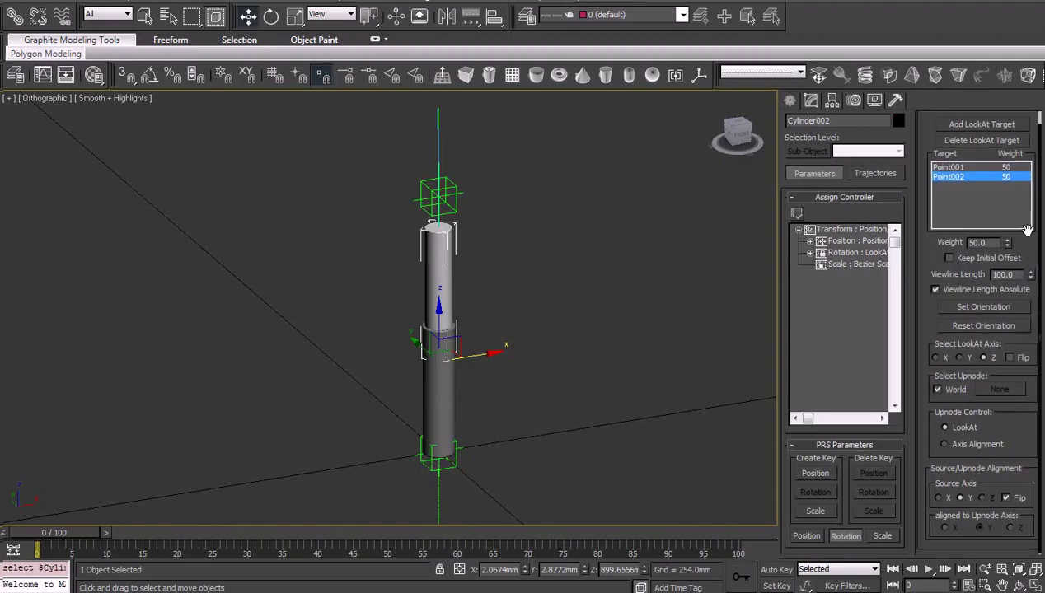
{"action": "left_click", "coordinate": [937, 390]}
{"action": "left_click", "coordinate": [999, 389]}
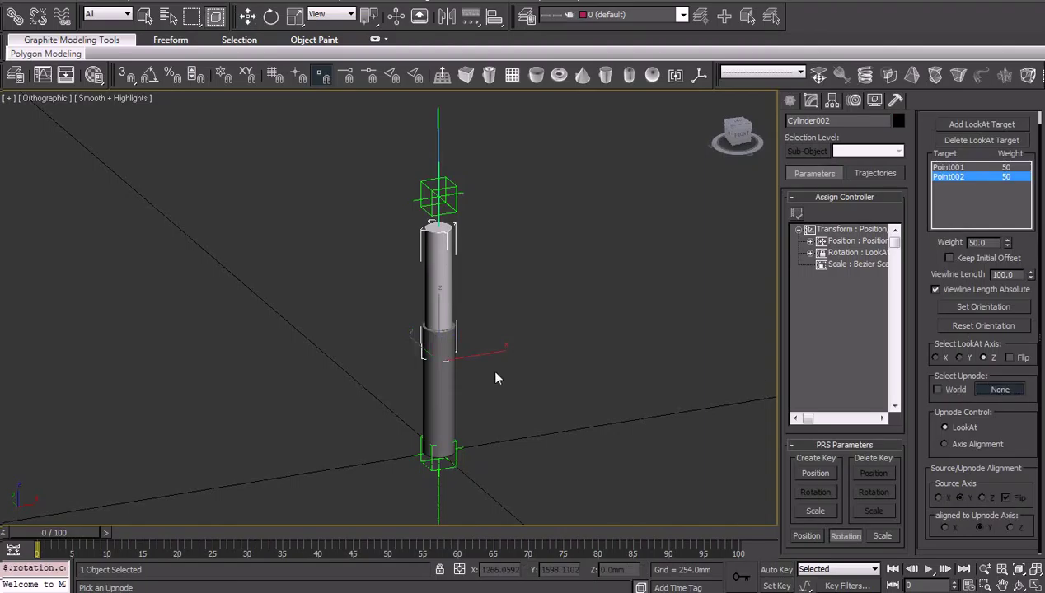
{"action": "left_click", "coordinate": [435, 372]}
{"action": "right_click", "coordinate": [567, 347]}
{"action": "left_click", "coordinate": [582, 352]}
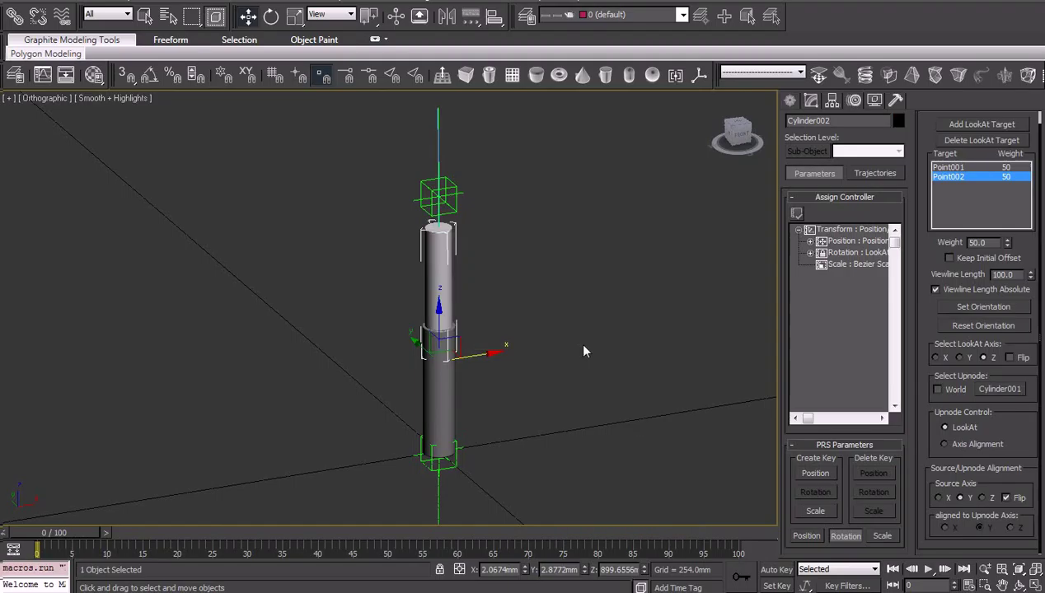
{"action": "left_click", "coordinate": [583, 352]}
Test the tilt by moving Point001 and undoing, lower Cylinder002 slightly, and retest
{"action": "left_click", "coordinate": [445, 203]}
{"action": "mouse_move", "coordinate": [475, 190]}
{"action": "left_mouse_down"}
{"action": "mouse_move", "coordinate": [365, 226]}
{"action": "mouse_move", "coordinate": [264, 282]}
{"action": "mouse_move", "coordinate": [129, 334]}
{"action": "left_mouse_up"}
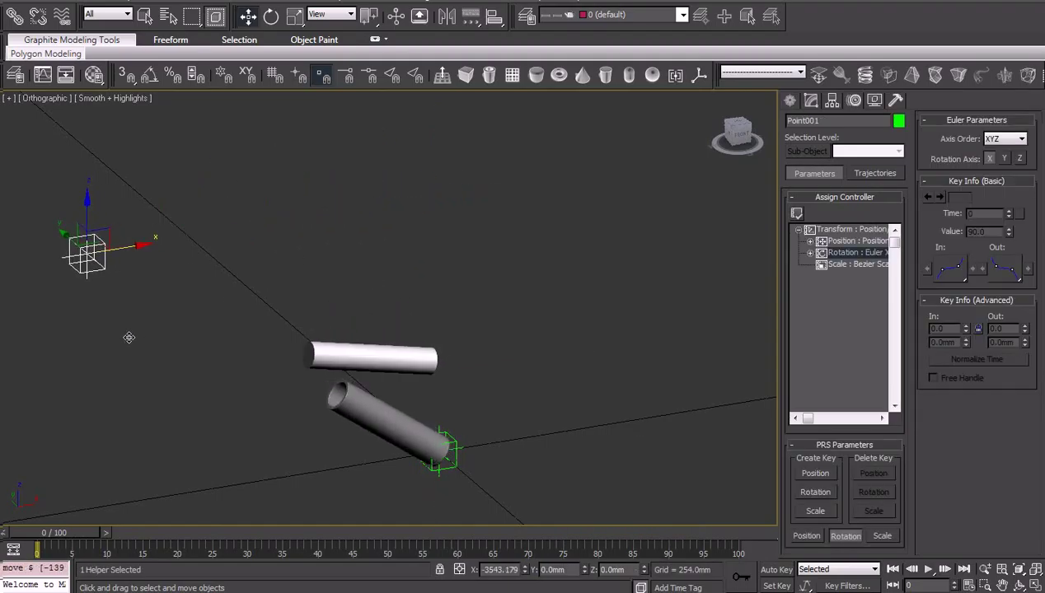
{"action": "key", "text": "ctrl+z"}
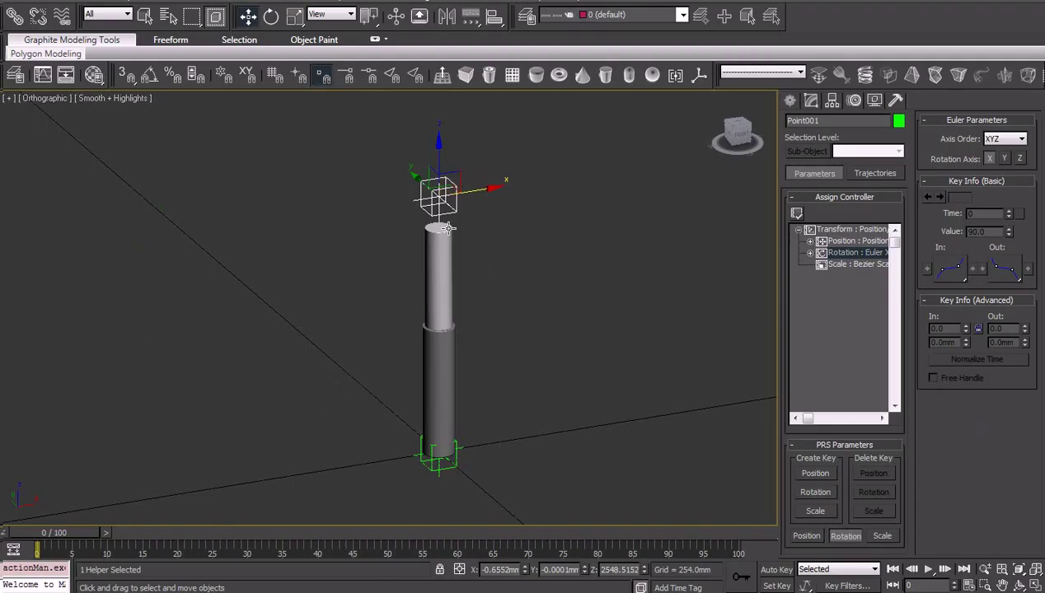
{"action": "left_click", "coordinate": [446, 228]}
{"action": "mouse_move", "coordinate": [460, 313]}
{"action": "left_mouse_down"}
{"action": "mouse_move", "coordinate": [446, 338]}
{"action": "mouse_move", "coordinate": [446, 384]}
{"action": "left_mouse_up"}
{"action": "left_click", "coordinate": [450, 207]}
{"action": "left_click_drag", "start_coordinate": [475, 190], "coordinate": [289, 262]}
{"action": "key", "text": "ctrl+z"}
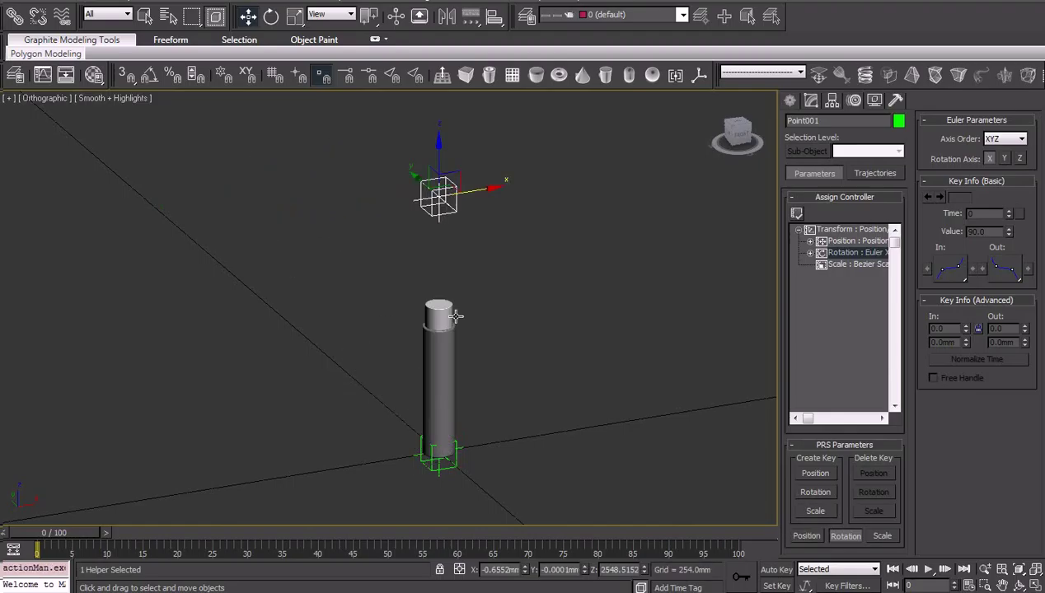
{"action": "left_click", "coordinate": [447, 469]}
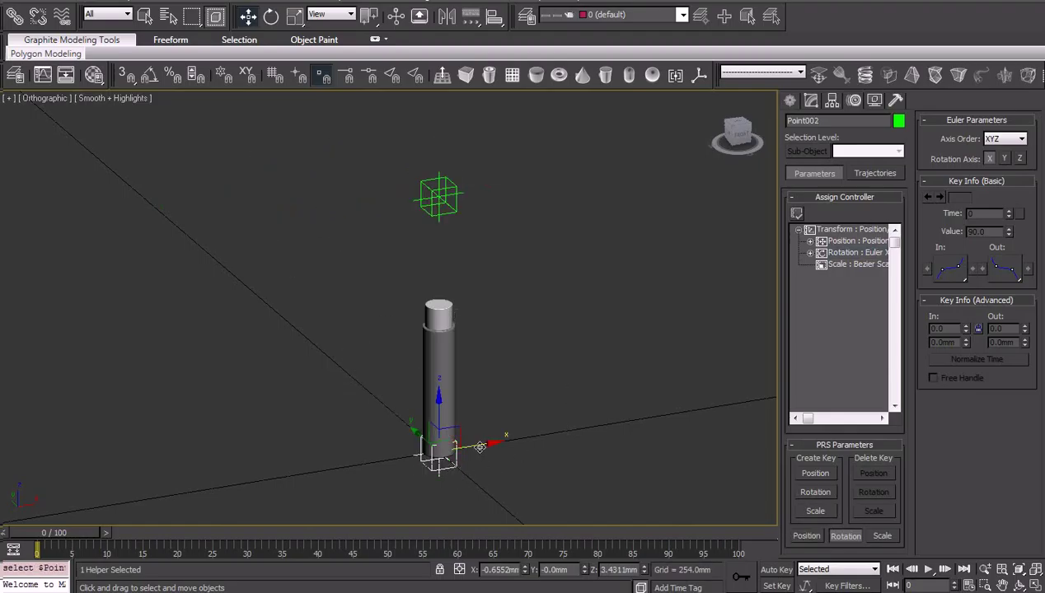
Test-move Point002 and undo, then add Point002 as a second look-at target for Cylinder001
{"action": "left_click_drag", "start_coordinate": [480, 446], "coordinate": [577, 425]}
{"action": "key", "text": "ctrl+z"}
{"action": "left_click", "coordinate": [451, 338]}
{"action": "left_click", "coordinate": [987, 142]}
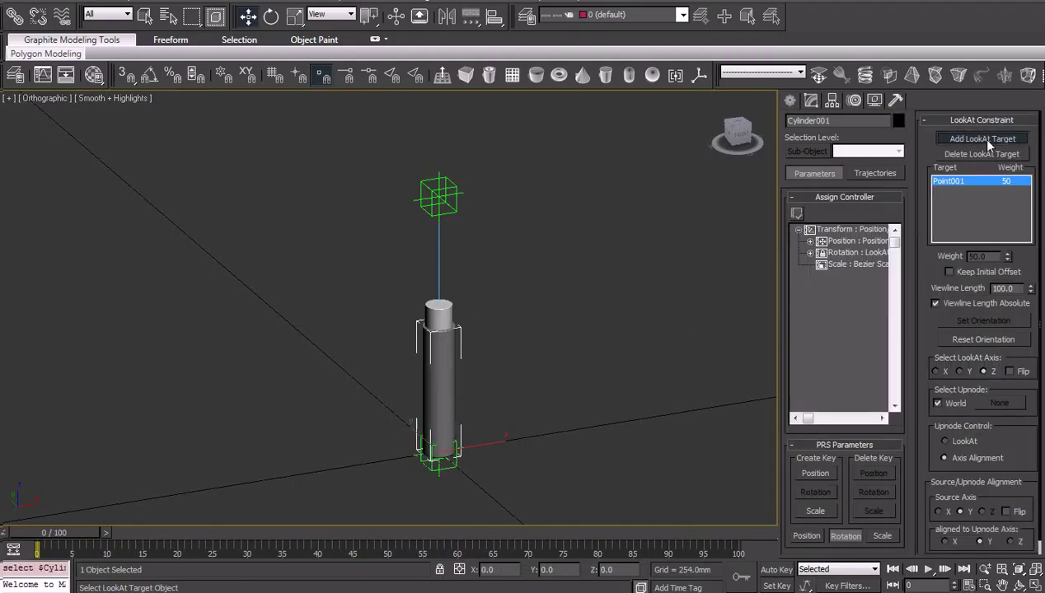
{"action": "left_click", "coordinate": [438, 470]}
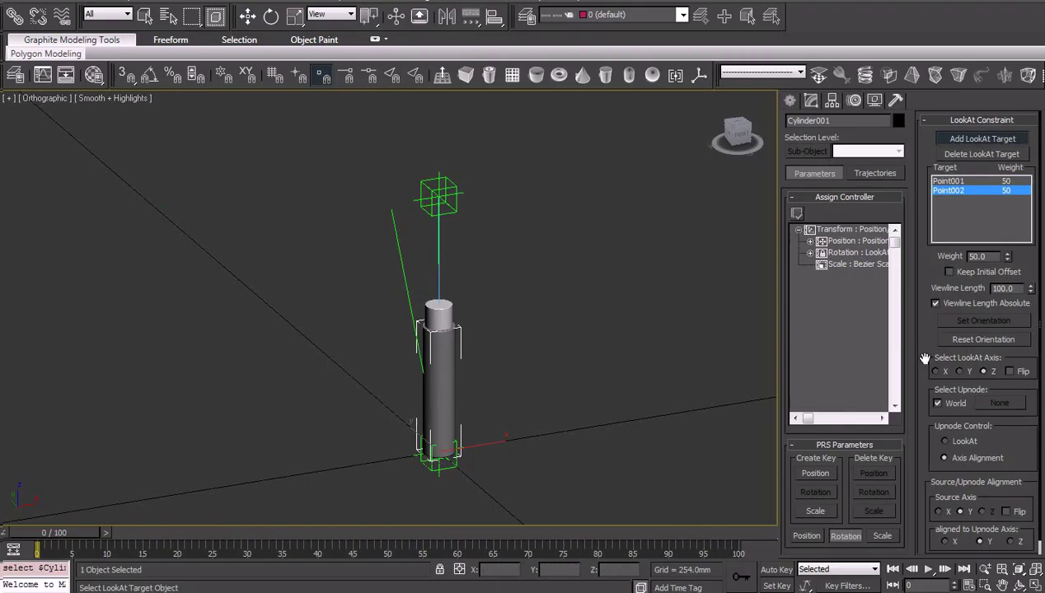
Try LookAt Axis X, then Z, and set Upnode Control to LookAt
{"action": "left_click", "coordinate": [952, 371]}
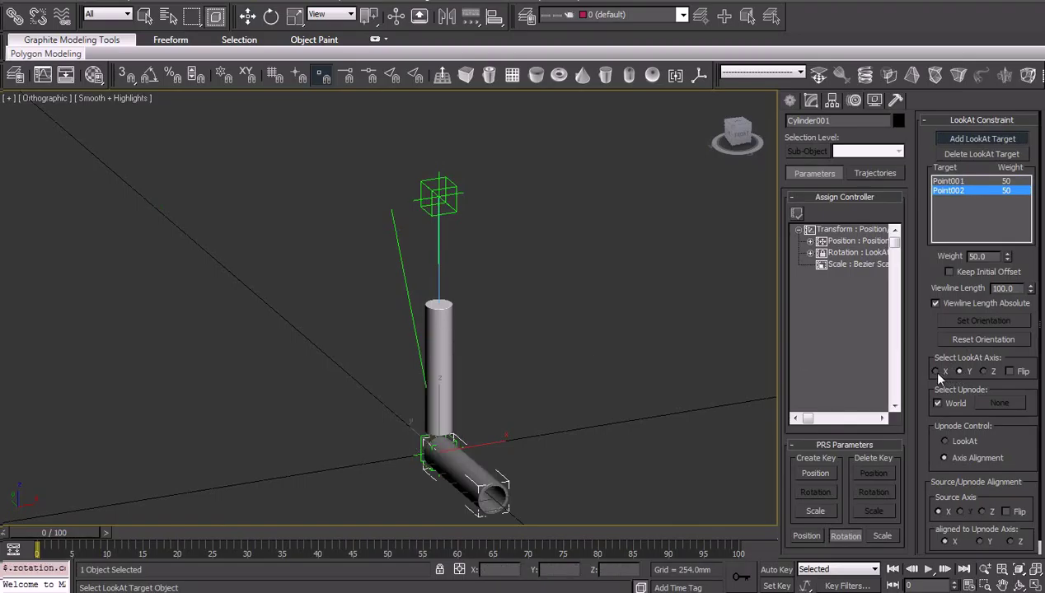
{"action": "left_click", "coordinate": [937, 371]}
{"action": "left_click", "coordinate": [985, 372]}
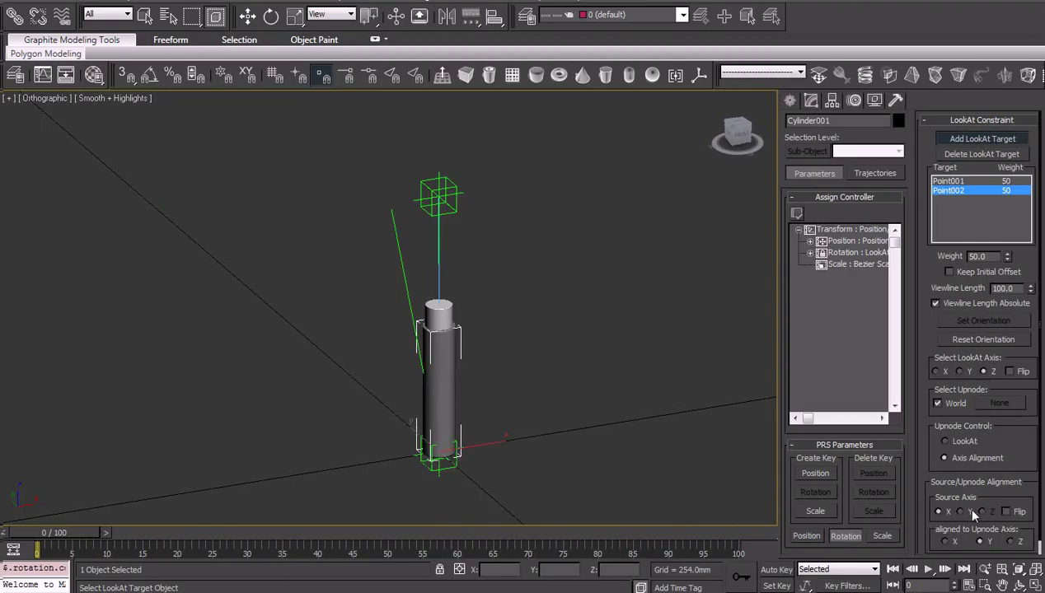
{"action": "scroll", "coordinate": [1015, 451], "scroll_direction": "down", "scroll_amount": 1}
{"action": "left_click", "coordinate": [945, 426]}
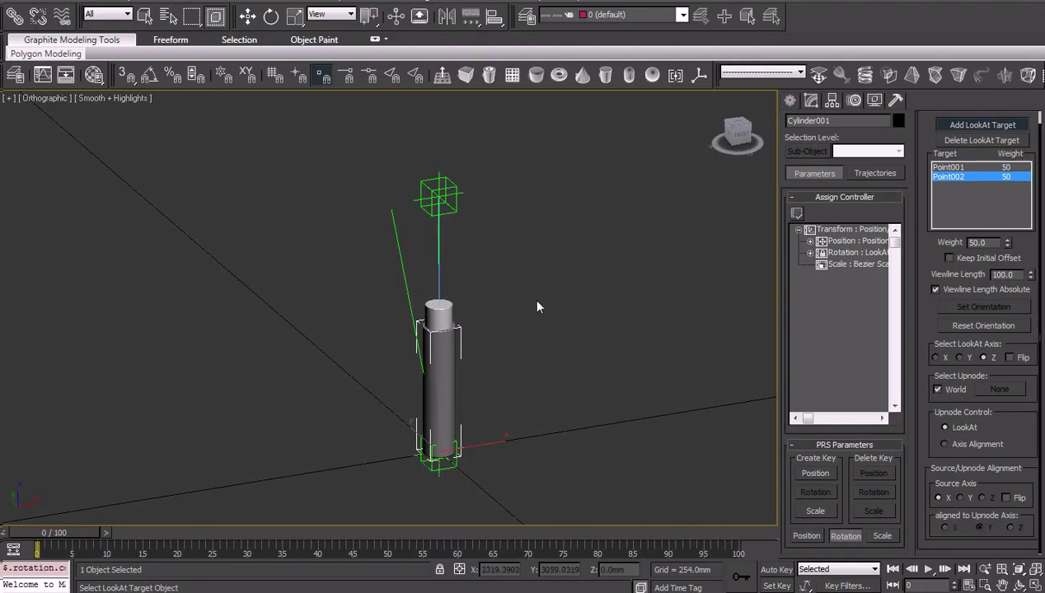
Move Point001 to the right so the stacked cylinders lean toward it
{"action": "key", "text": "w"}
{"action": "left_click", "coordinate": [442, 197]}
{"action": "mouse_move", "coordinate": [474, 191]}
{"action": "left_mouse_down"}
{"action": "mouse_move", "coordinate": [601, 203]}
{"action": "mouse_move", "coordinate": [323, 241]}
{"action": "mouse_move", "coordinate": [559, 259]}
{"action": "left_mouse_up"}
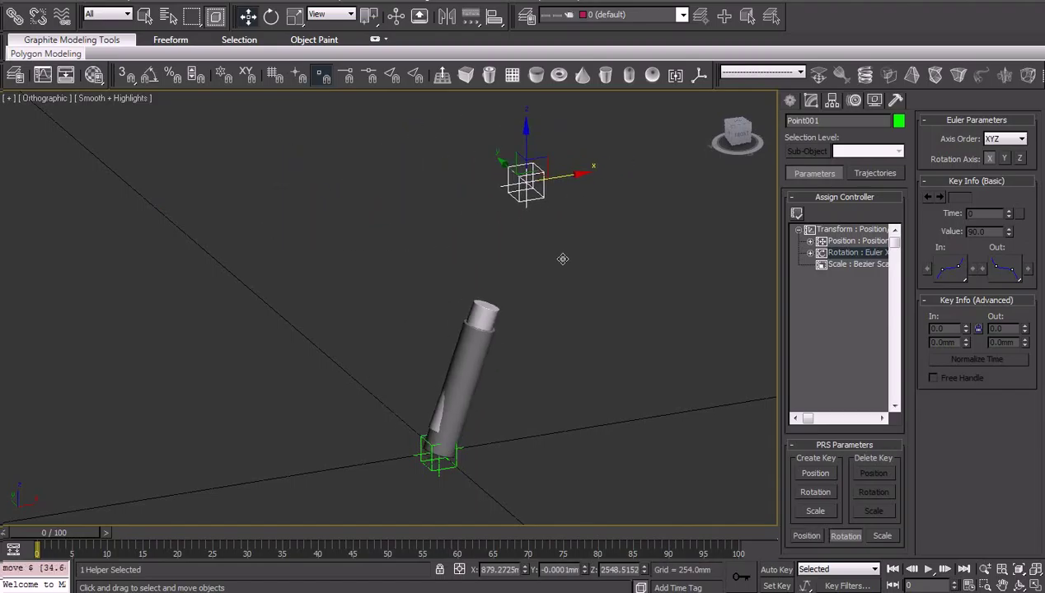
Cancel Point001's move and show its Hierarchy Link Info inherit and lock settings
{"action": "right_click", "coordinate": [563, 259]}
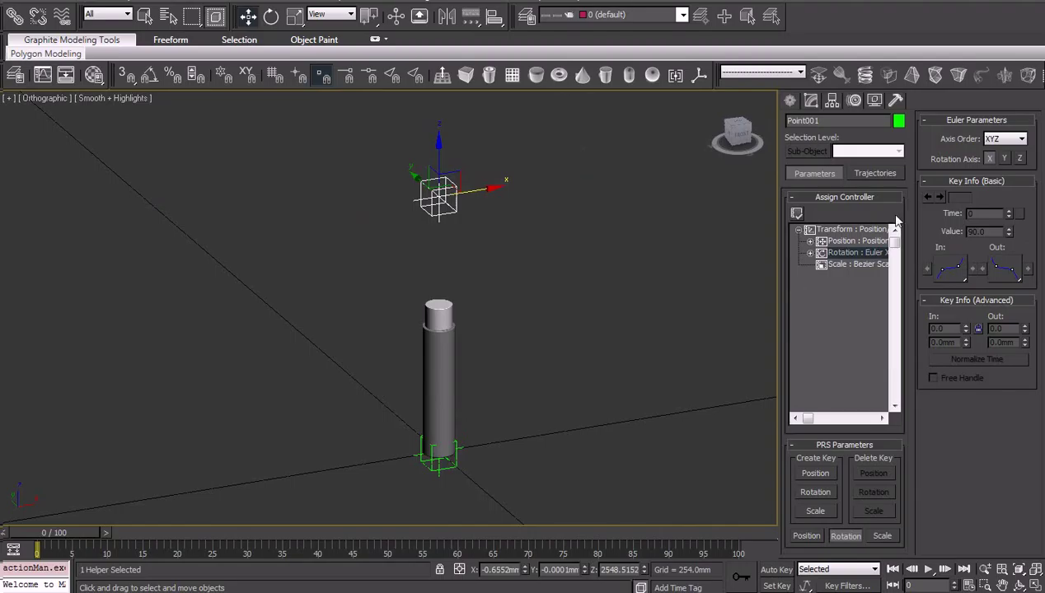
{"action": "left_click", "coordinate": [875, 101]}
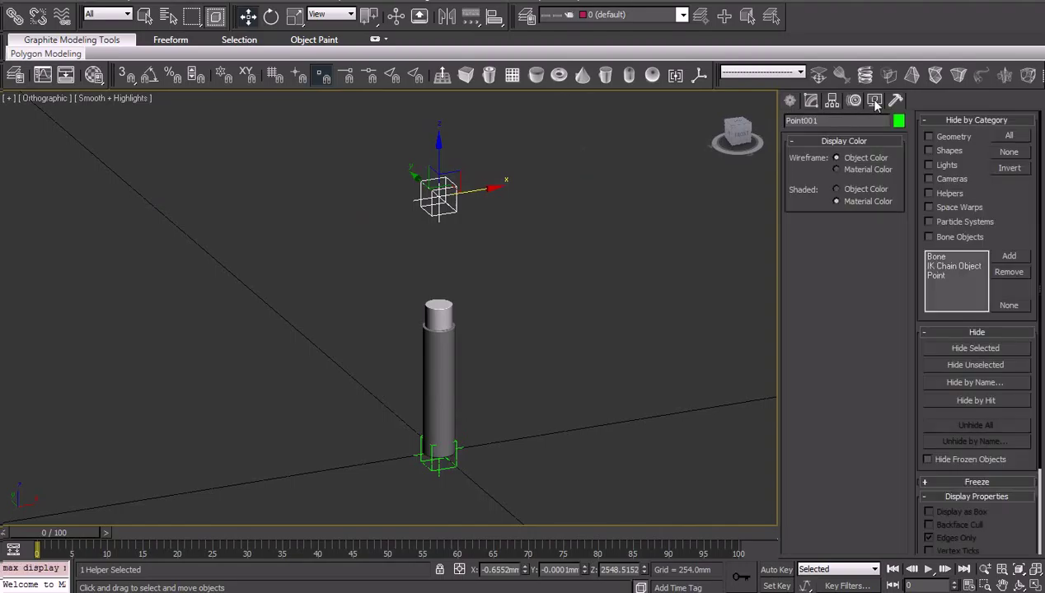
{"action": "left_click", "coordinate": [854, 100]}
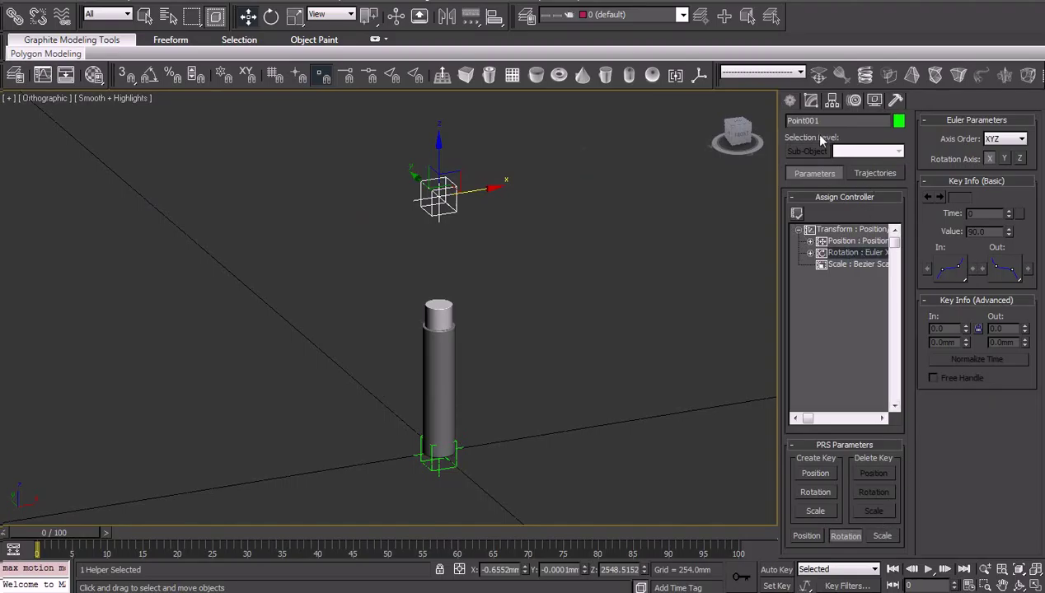
{"action": "left_click", "coordinate": [832, 100]}
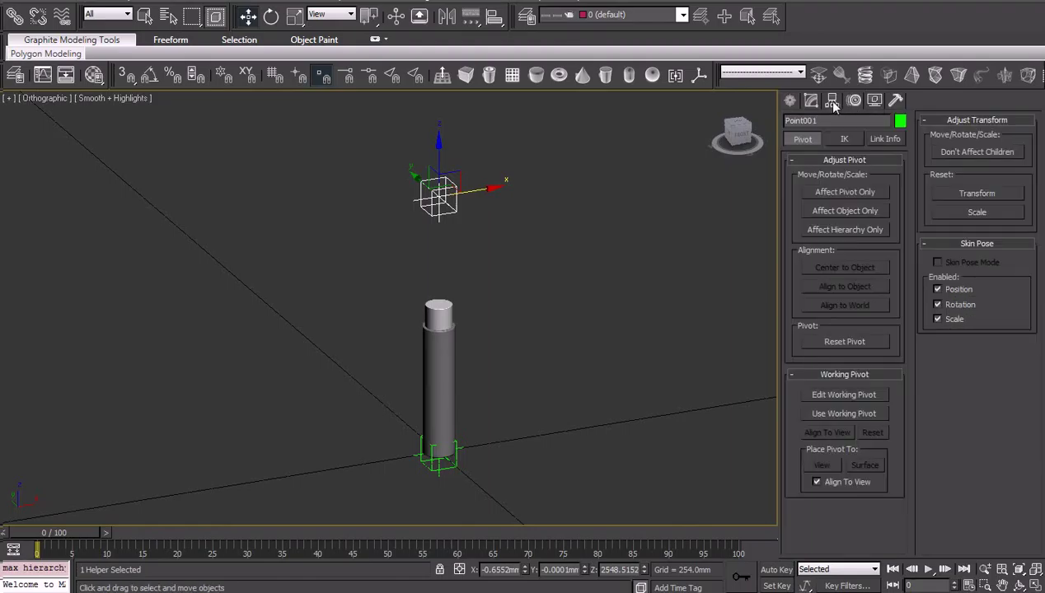
{"action": "left_click", "coordinate": [885, 140]}
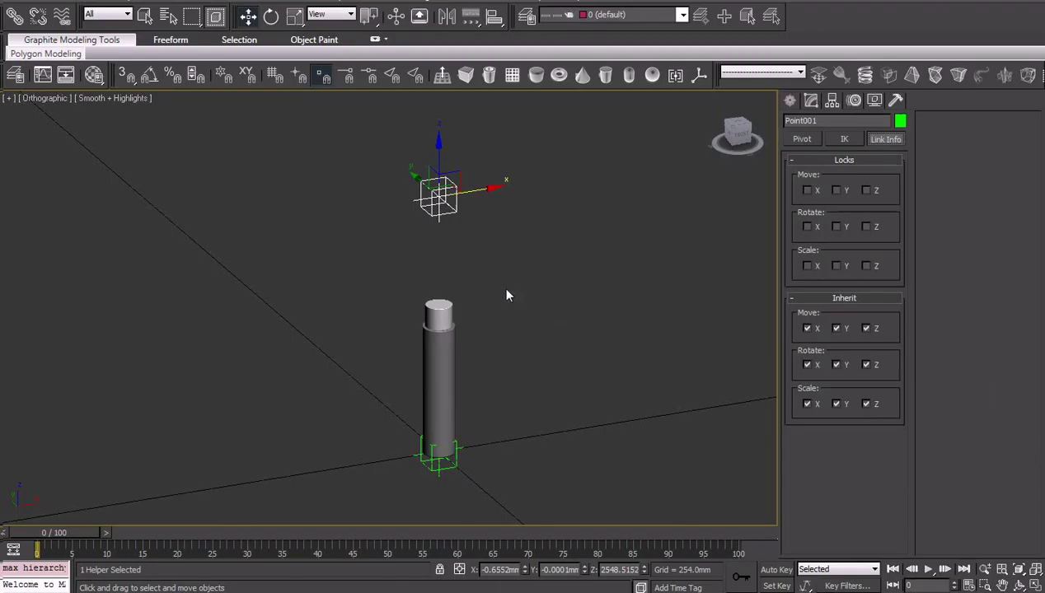
Clear Point001's Inherit Rotate X, Y and Z, testing with moves of Point001 that are then undone
{"action": "left_click_drag", "start_coordinate": [489, 189], "coordinate": [340, 226]}
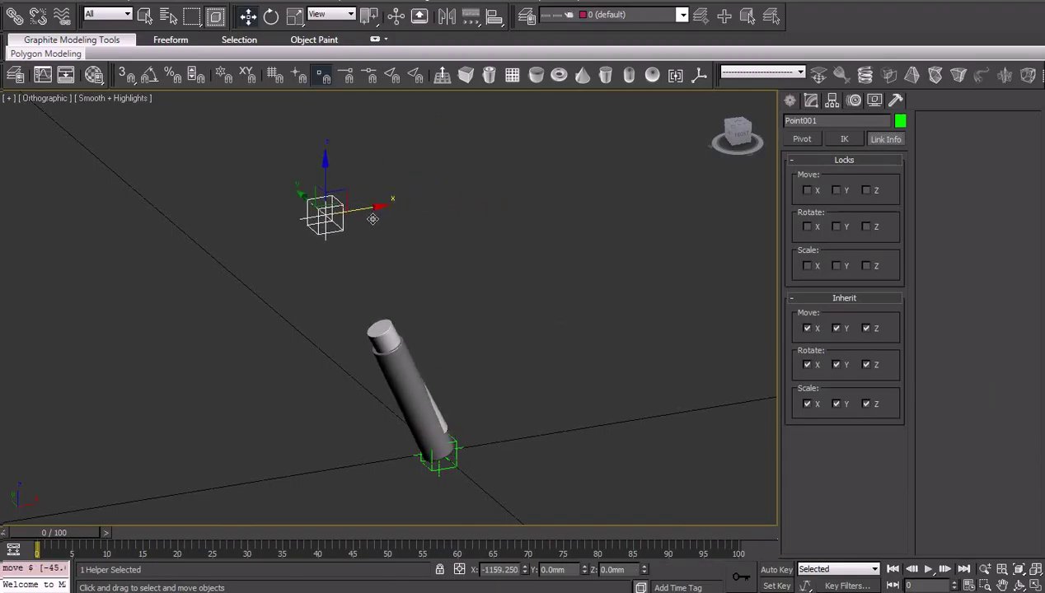
{"action": "key", "text": "ctrl+z"}
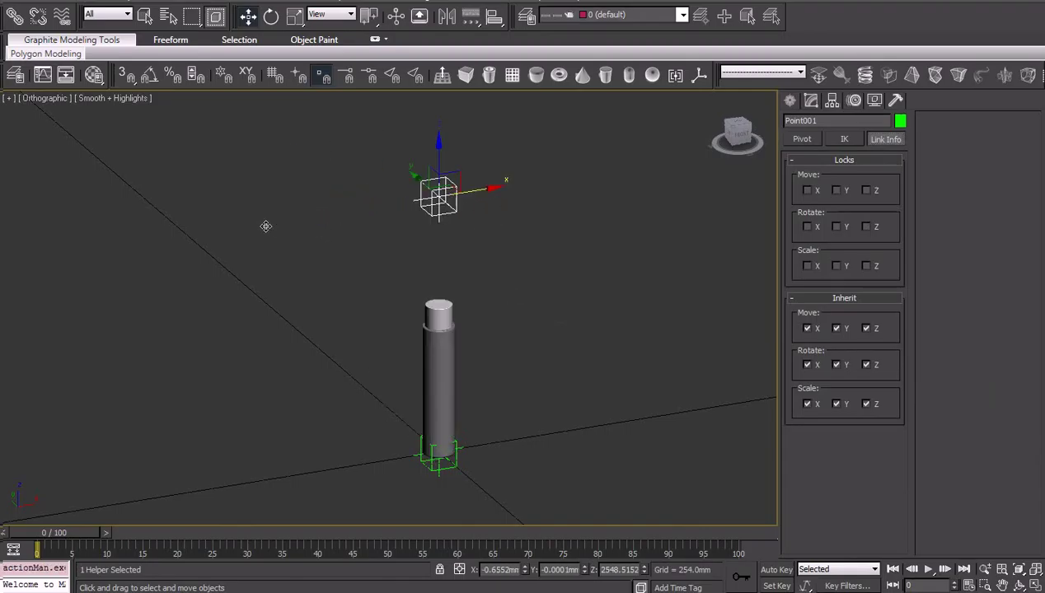
{"action": "left_click_drag", "start_coordinate": [415, 181], "coordinate": [527, 270]}
{"action": "key", "text": "ctrl+z"}
{"action": "left_click", "coordinate": [808, 365]}
{"action": "left_click", "coordinate": [837, 365]}
{"action": "left_click", "coordinate": [865, 365]}
{"action": "left_click_drag", "start_coordinate": [488, 192], "coordinate": [298, 221]}
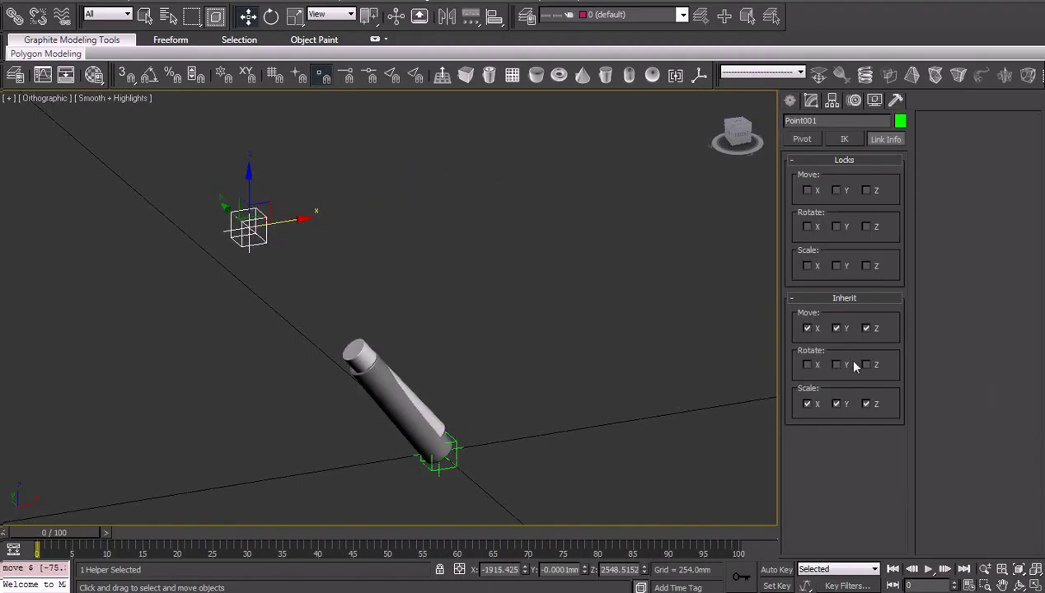
{"action": "left_click_drag", "start_coordinate": [287, 216], "coordinate": [363, 277]}
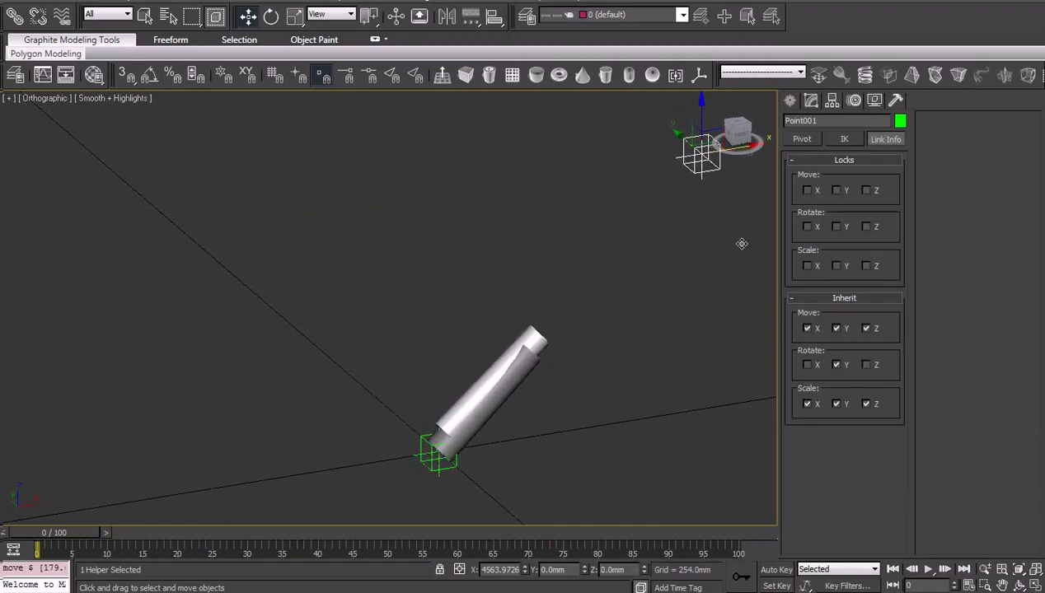
{"action": "right_click", "coordinate": [363, 277]}
{"action": "key", "text": "ctrl+z"}
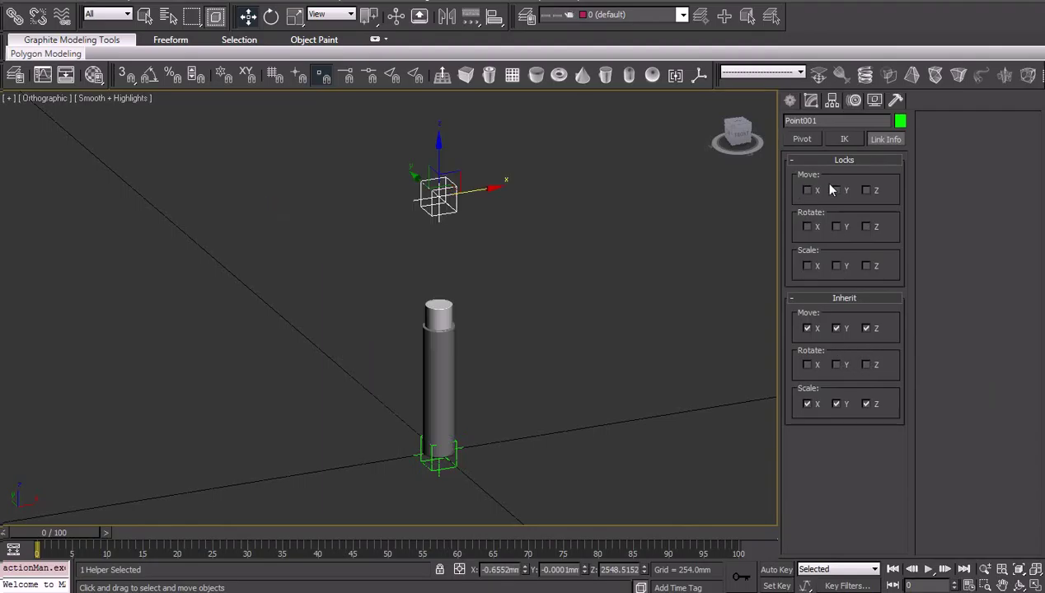
Lock Point001's X and then Y rotation, cancelling a test move of Point001 after each
{"action": "left_click", "coordinate": [811, 228]}
{"action": "left_click_drag", "start_coordinate": [486, 202], "coordinate": [304, 227]}
{"action": "right_click", "coordinate": [304, 228]}
{"action": "left_click", "coordinate": [836, 226]}
{"action": "left_click_drag", "start_coordinate": [477, 205], "coordinate": [301, 210]}
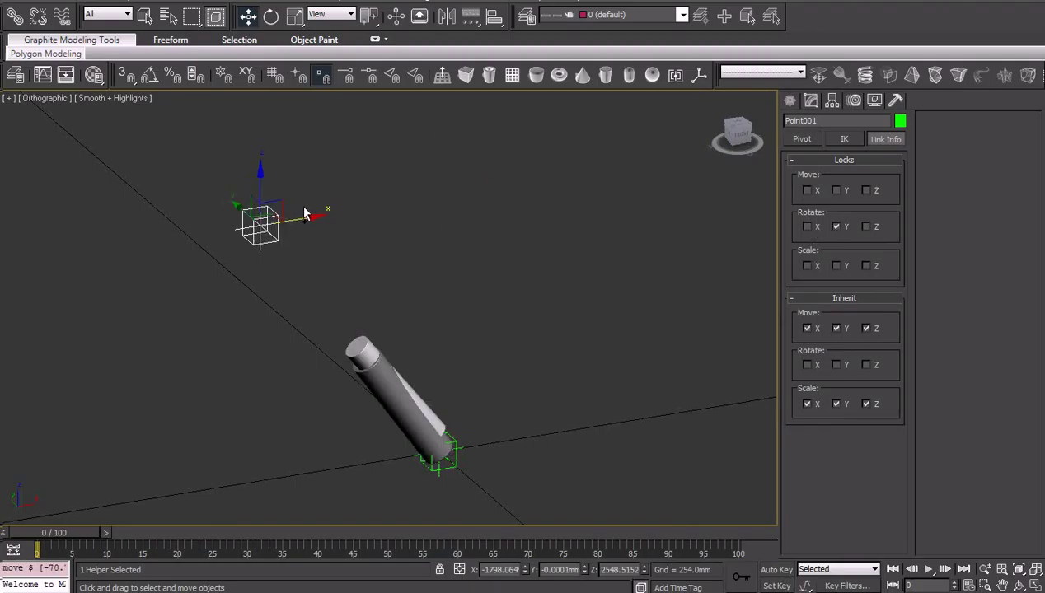
{"action": "right_click", "coordinate": [302, 210]}
{"action": "left_click_drag", "start_coordinate": [482, 192], "coordinate": [631, 168]}
{"action": "right_click", "coordinate": [631, 167]}
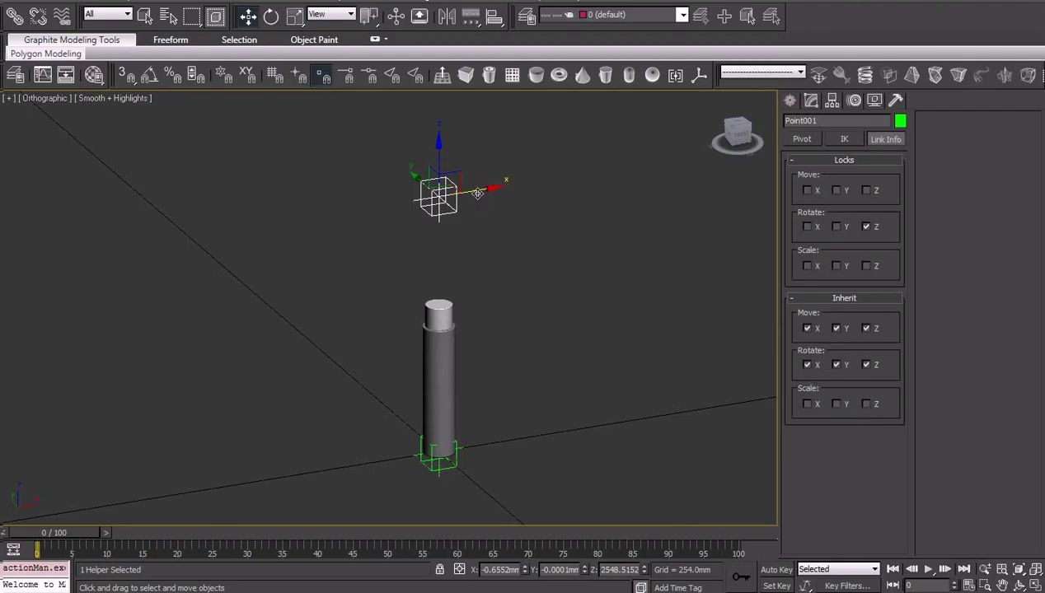
{"action": "left_click_drag", "start_coordinate": [477, 193], "coordinate": [206, 234]}
{"action": "right_click", "coordinate": [206, 233]}
Clear Cylinder002's Inherit Rotate X and test by moving Point001, then undo
{"action": "left_click", "coordinate": [616, 262]}
{"action": "left_click", "coordinate": [444, 311]}
{"action": "left_click", "coordinate": [807, 364]}
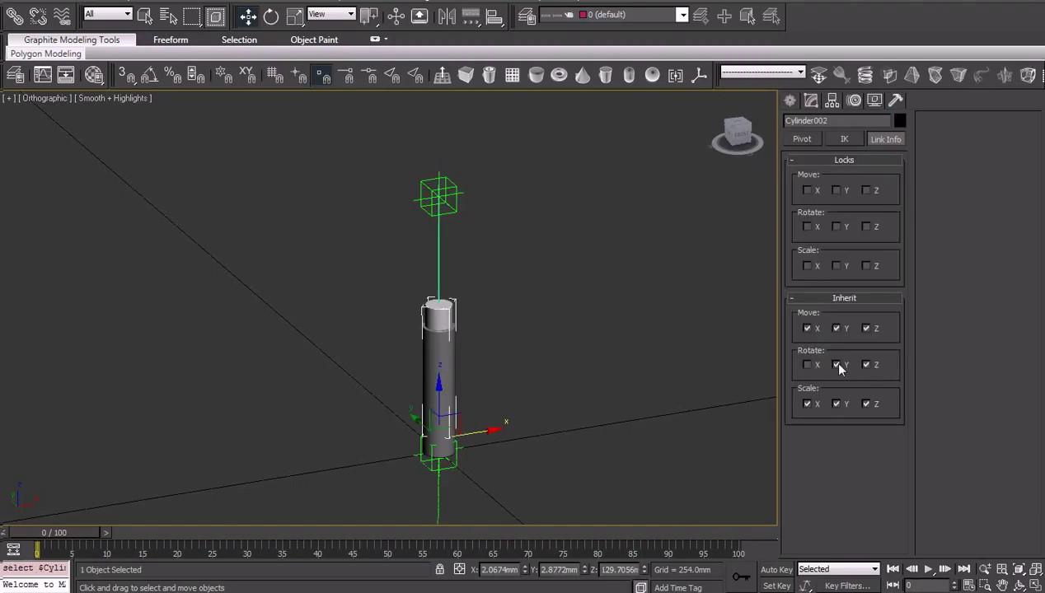
{"action": "left_click", "coordinate": [512, 346]}
{"action": "left_click", "coordinate": [441, 198]}
{"action": "left_click_drag", "start_coordinate": [497, 212], "coordinate": [283, 243]}
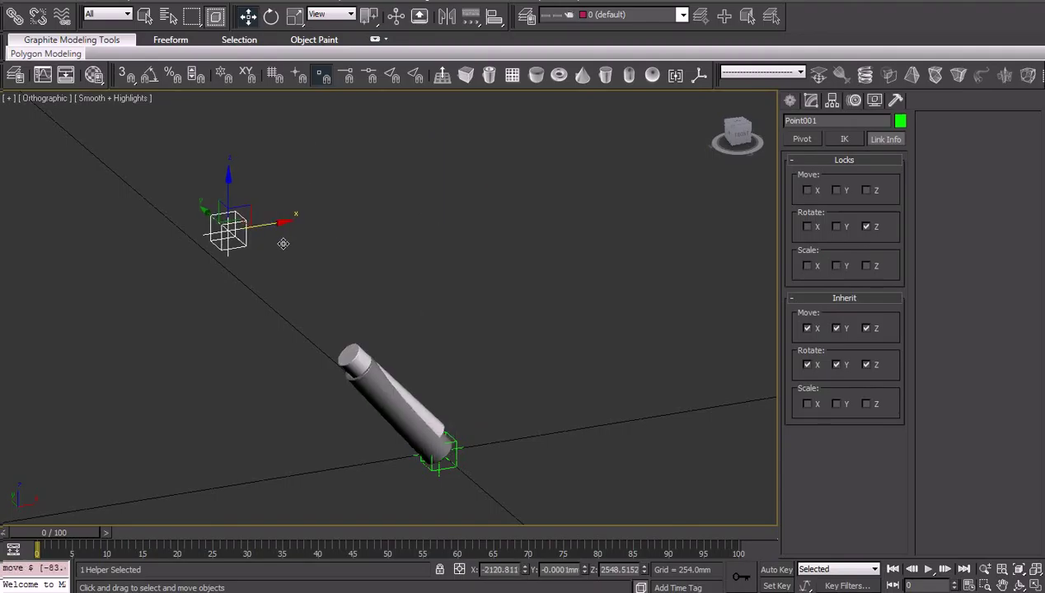
{"action": "key", "text": "ctrl+z"}
Clear Cylinder002's Inherit Rotate Z, test a Rotate X lock, then unlock X
{"action": "left_click", "coordinate": [452, 312]}
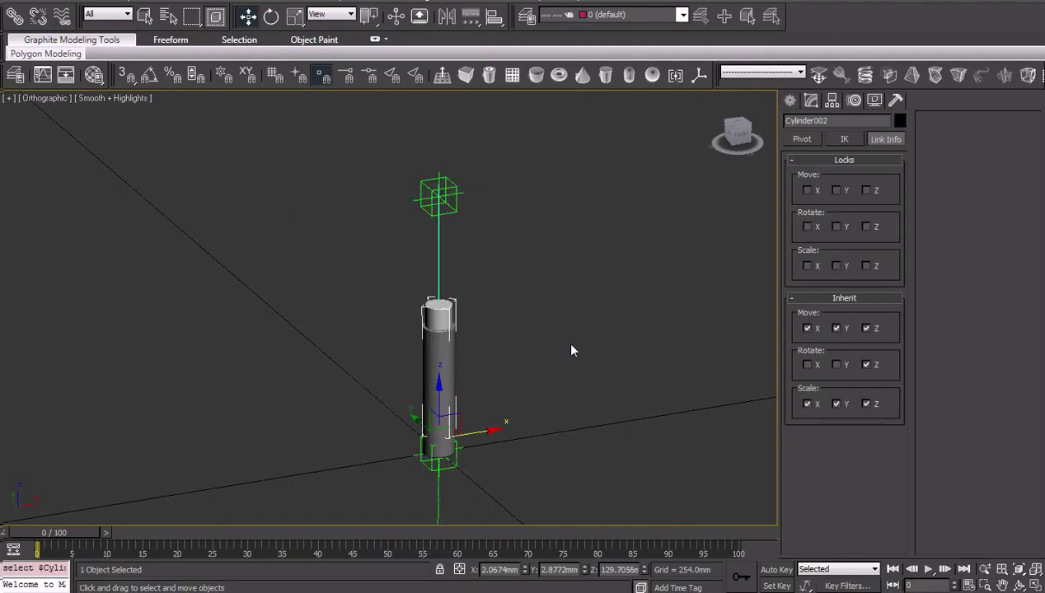
{"action": "left_click", "coordinate": [866, 365]}
{"action": "left_click", "coordinate": [808, 226]}
{"action": "left_click", "coordinate": [455, 216]}
{"action": "left_click_drag", "start_coordinate": [485, 193], "coordinate": [333, 239]}
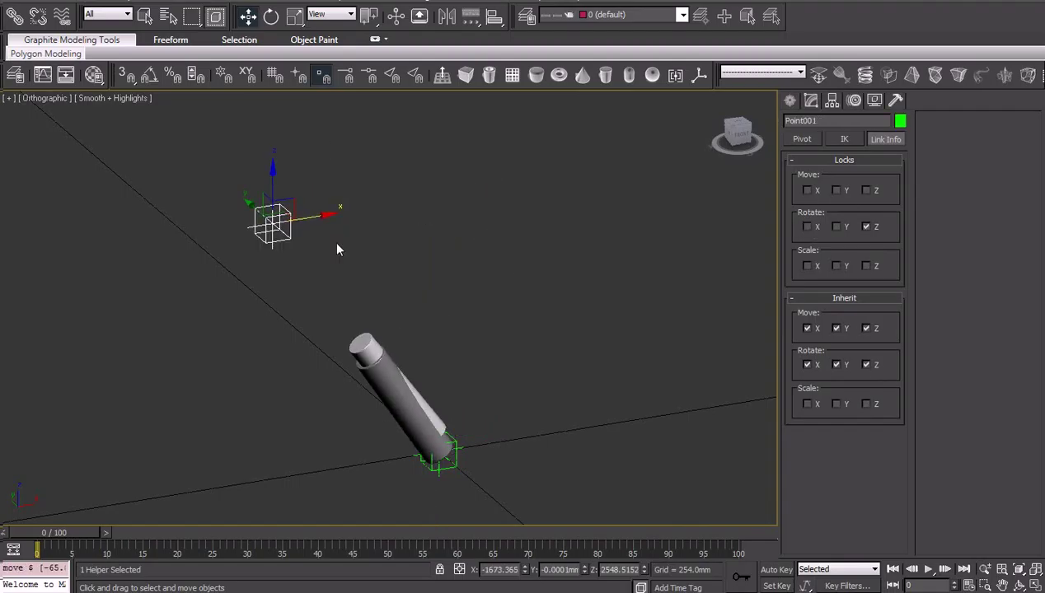
{"action": "key", "text": "ctrl+z"}
{"action": "left_click", "coordinate": [452, 321]}
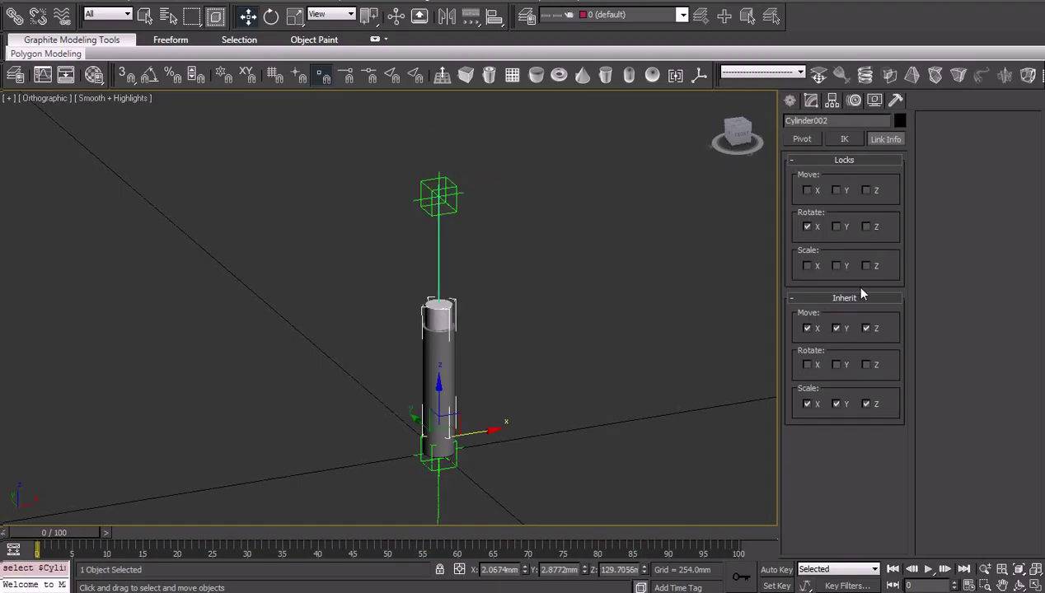
{"action": "left_click", "coordinate": [807, 227]}
{"action": "left_click", "coordinate": [452, 208]}
{"action": "mouse_move", "coordinate": [481, 191]}
{"action": "left_mouse_down"}
{"action": "mouse_move", "coordinate": [332, 232]}
{"action": "mouse_move", "coordinate": [485, 235]}
{"action": "left_mouse_up"}
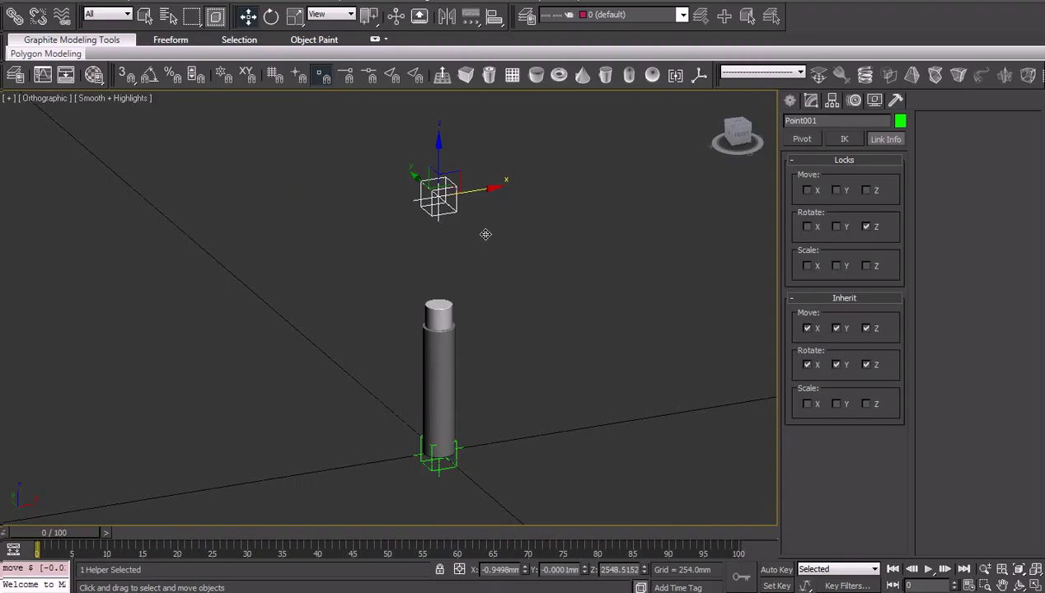
Lock Cylinder002's Z rotation and test by moving Point001, then undo
{"action": "left_click", "coordinate": [455, 301]}
{"action": "left_click", "coordinate": [868, 228]}
{"action": "left_click", "coordinate": [441, 198]}
{"action": "left_click_drag", "start_coordinate": [441, 200], "coordinate": [196, 270]}
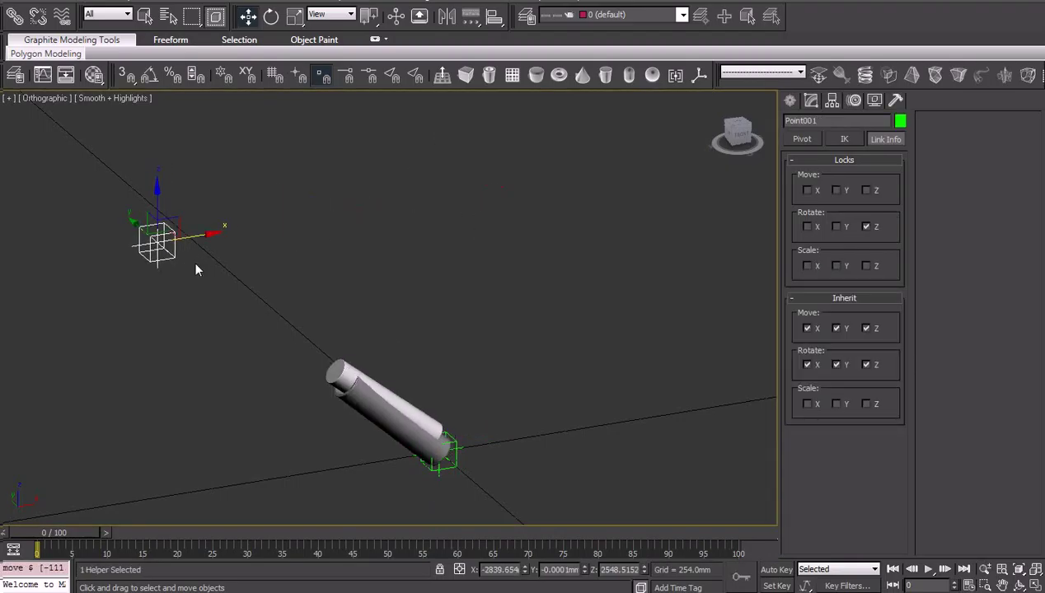
{"action": "key", "text": "ctrl+z"}
{"action": "left_click", "coordinate": [433, 314]}
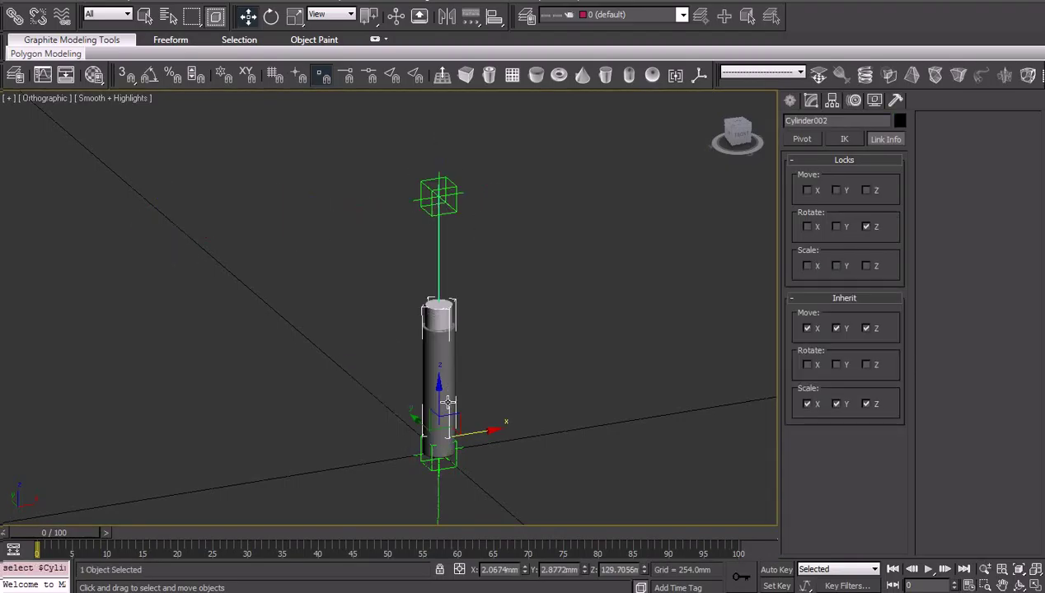